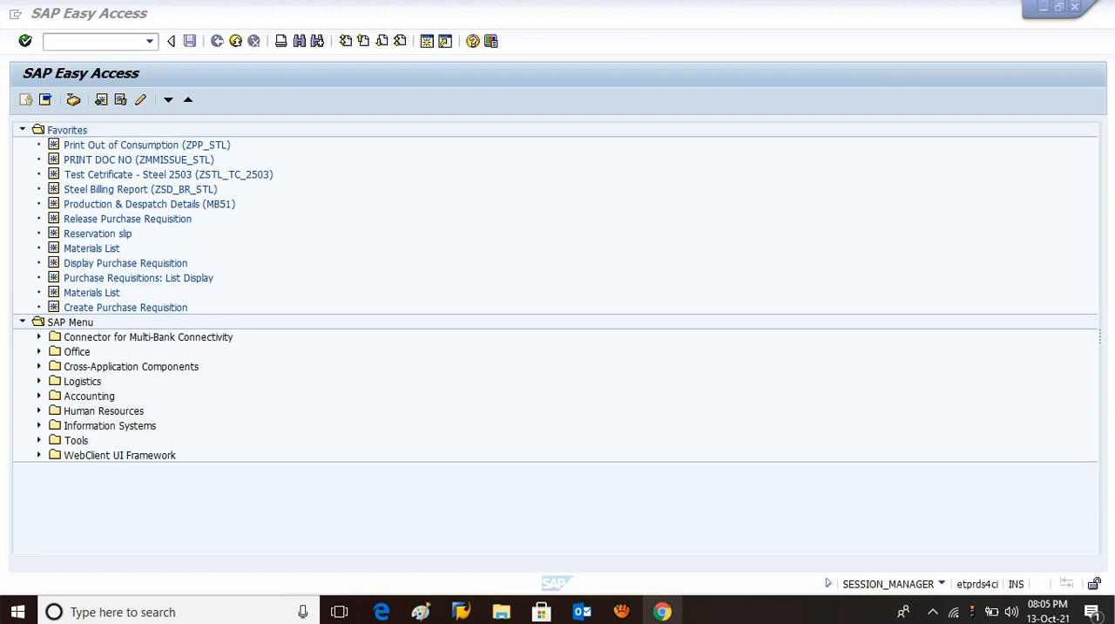
Switch to Chrome to read the YouTube comment requesting a stock transfer between material codes, and return to SAP.
left_click(662, 612)
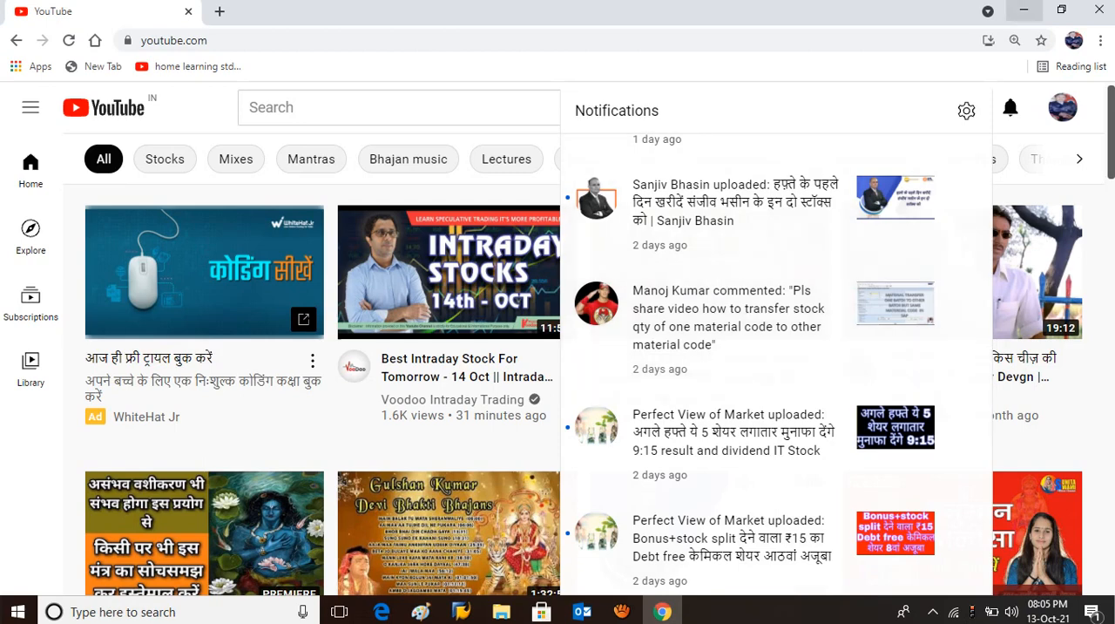
left_click(1024, 10)
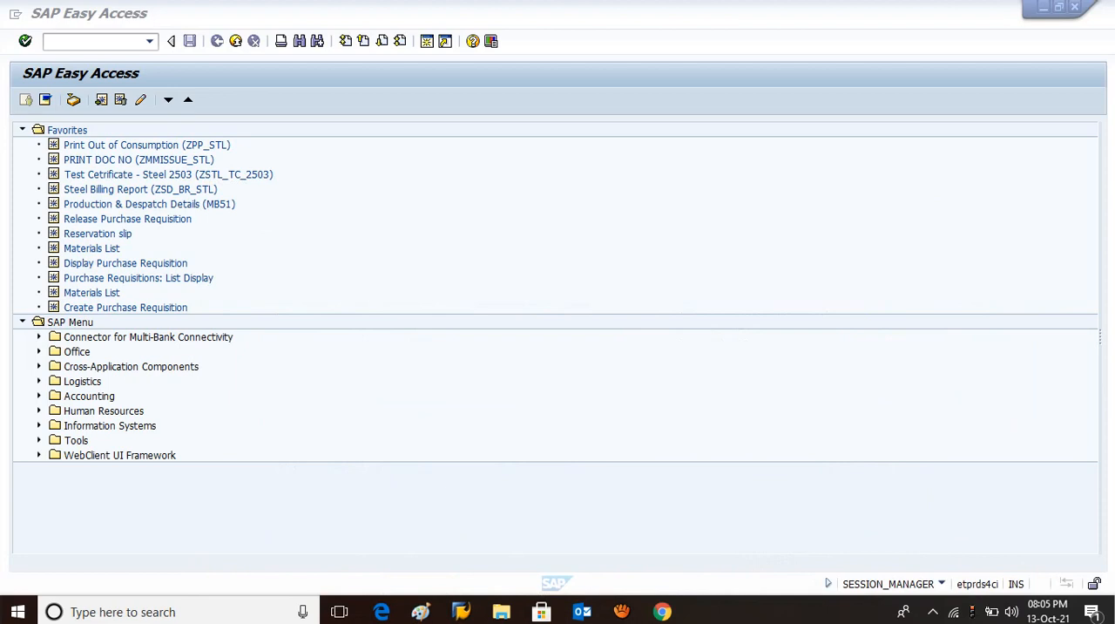
Open the Stock Overview transaction MMBE.
left_click(87, 42)
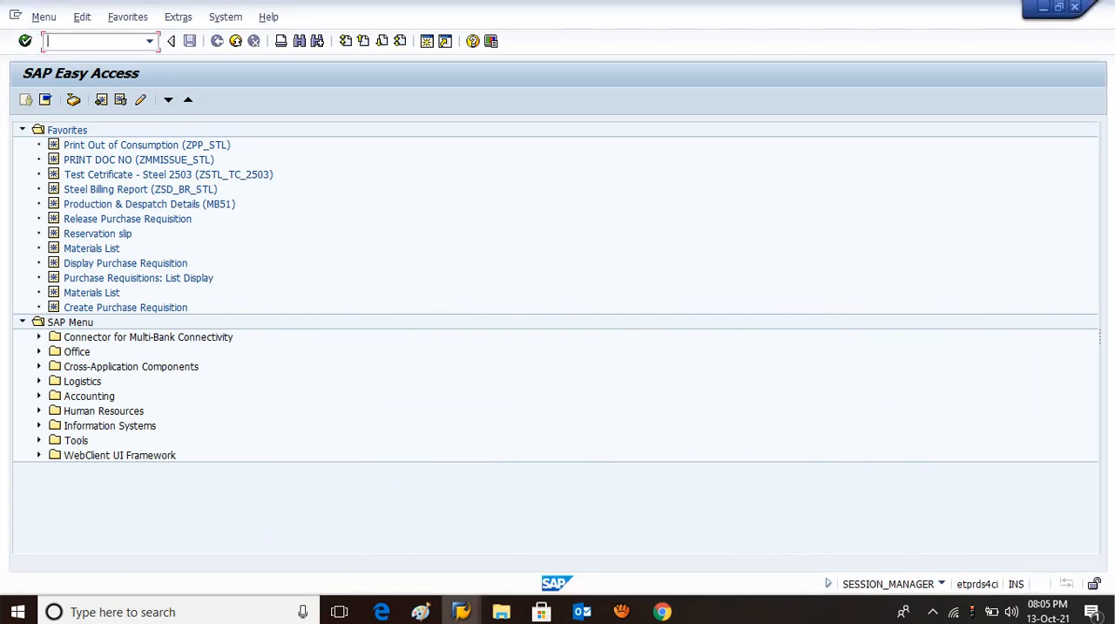
type("mmbe")
key("Return")
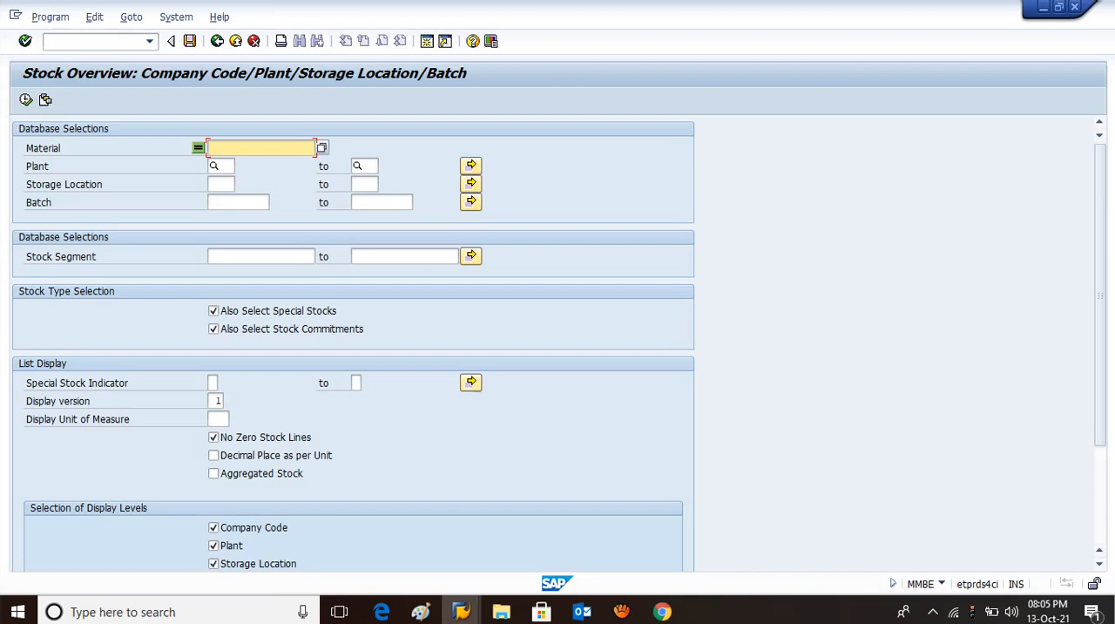
type("9000")
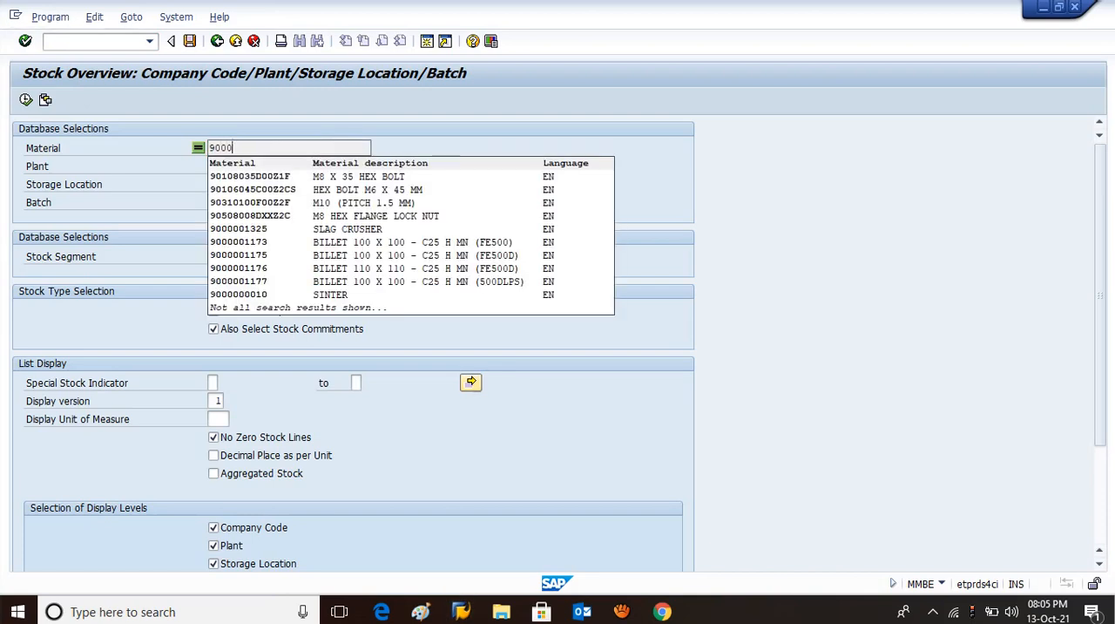
type("0")
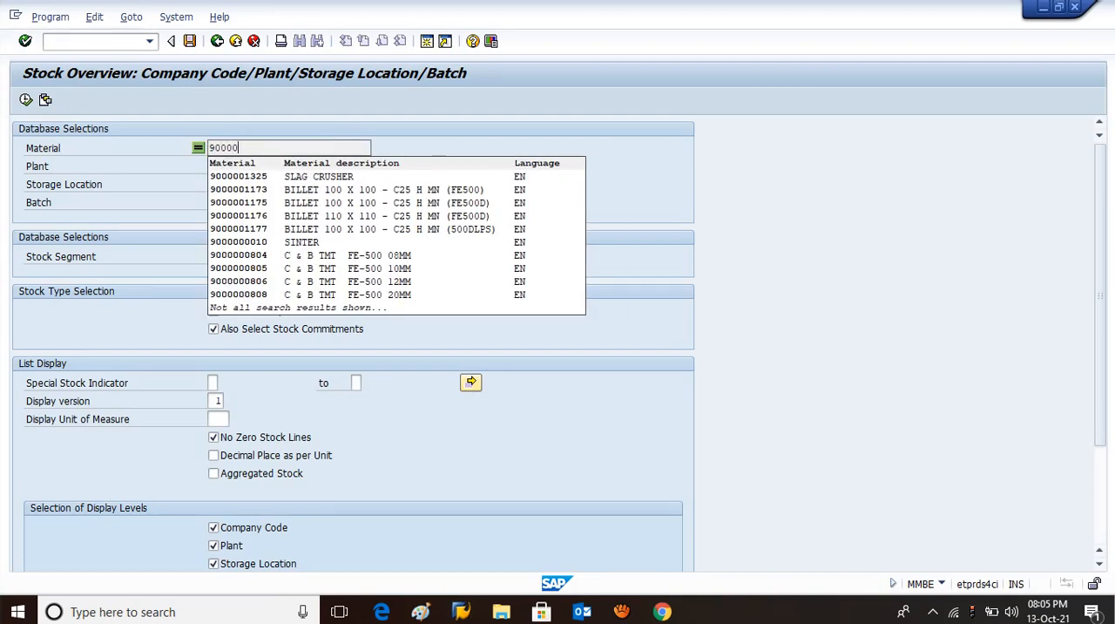
type("112")
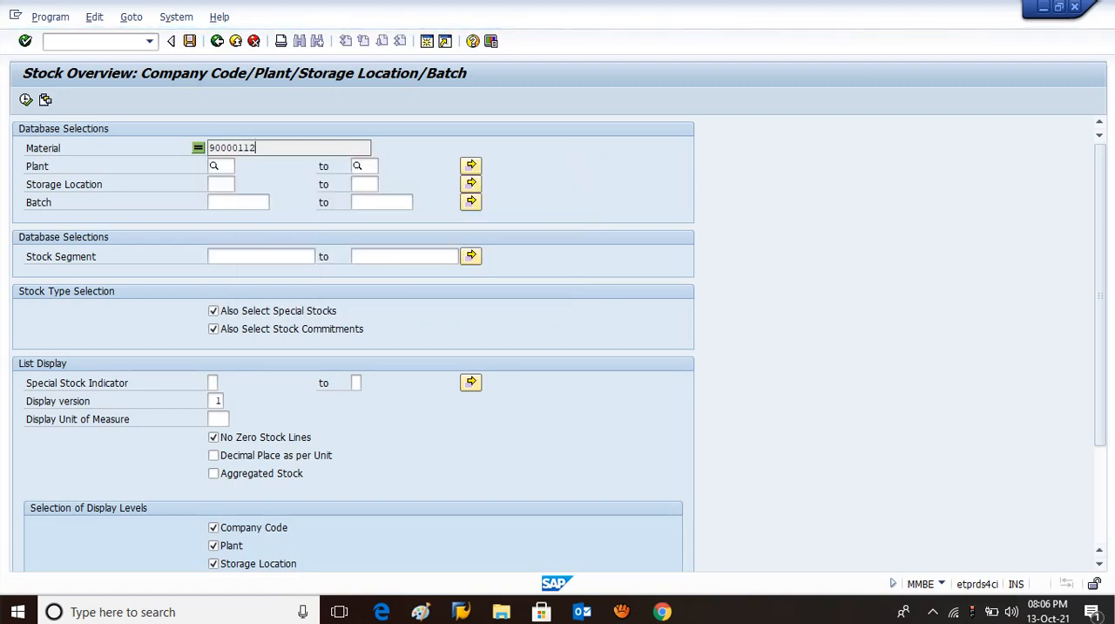
type("0")
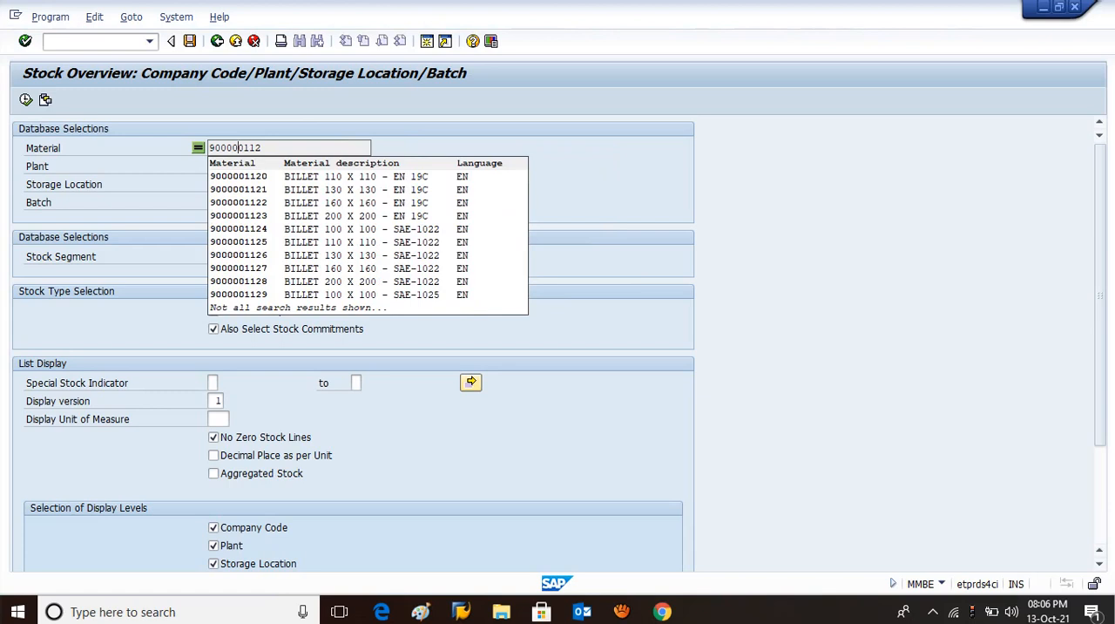
type("0")
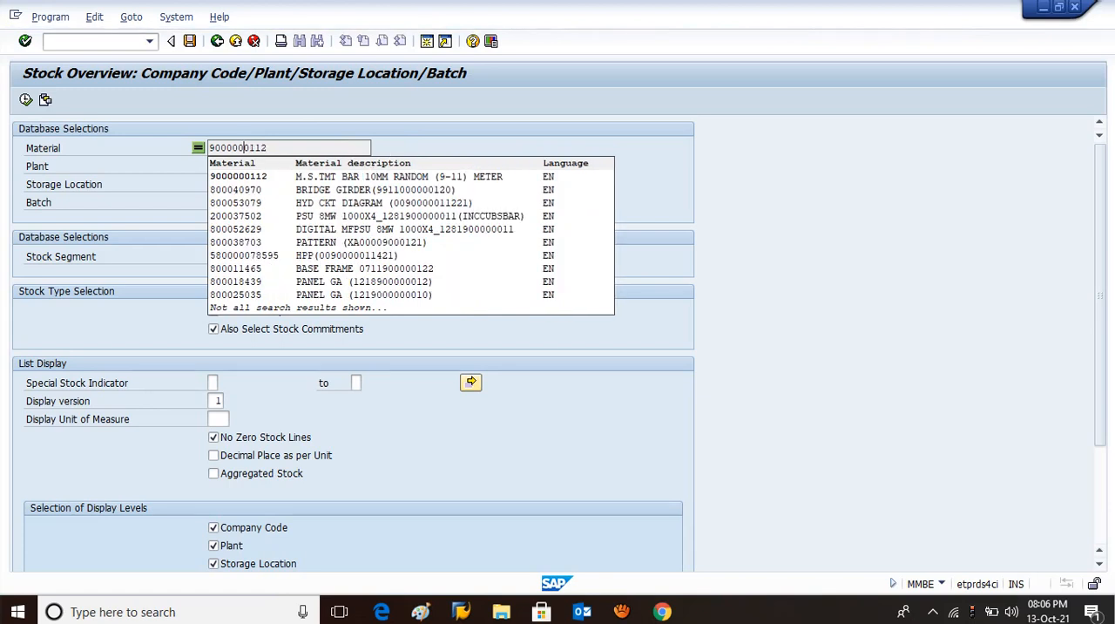
key("Down")
key("Return")
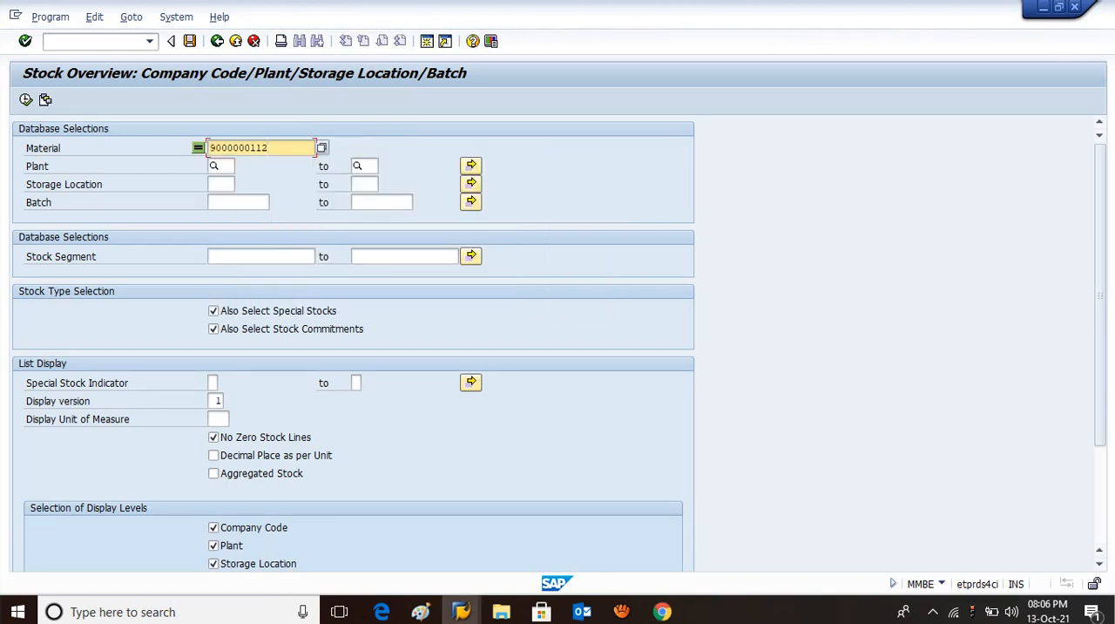
Restrict the stock overview to plant 2503 and run the report.
key("Tab")
type("23")
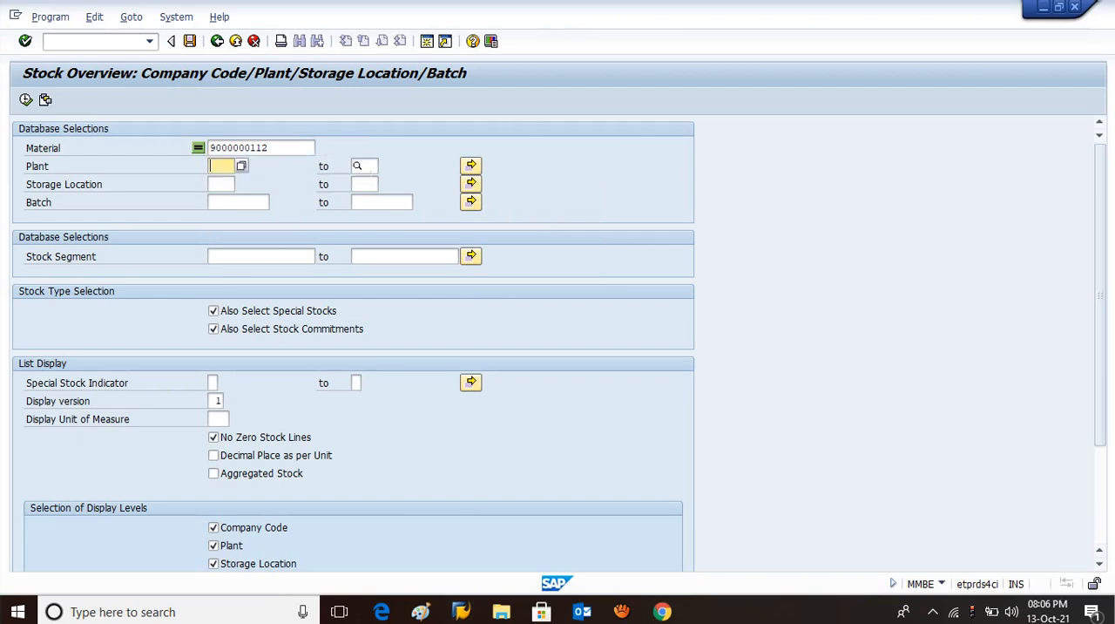
type("2503")
key("Tab")
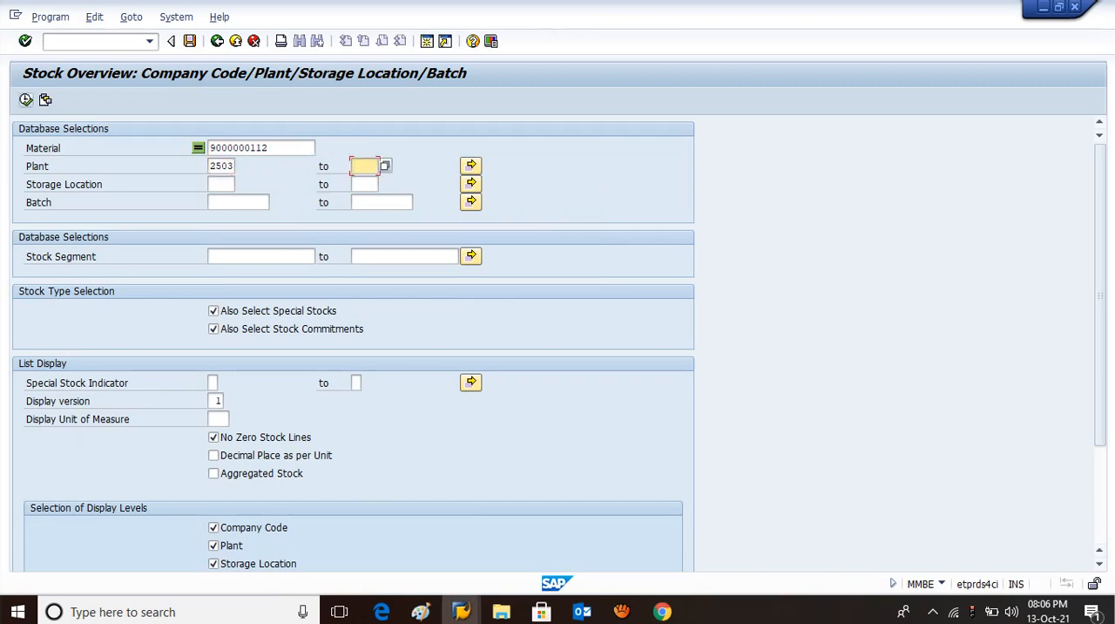
key("F8")
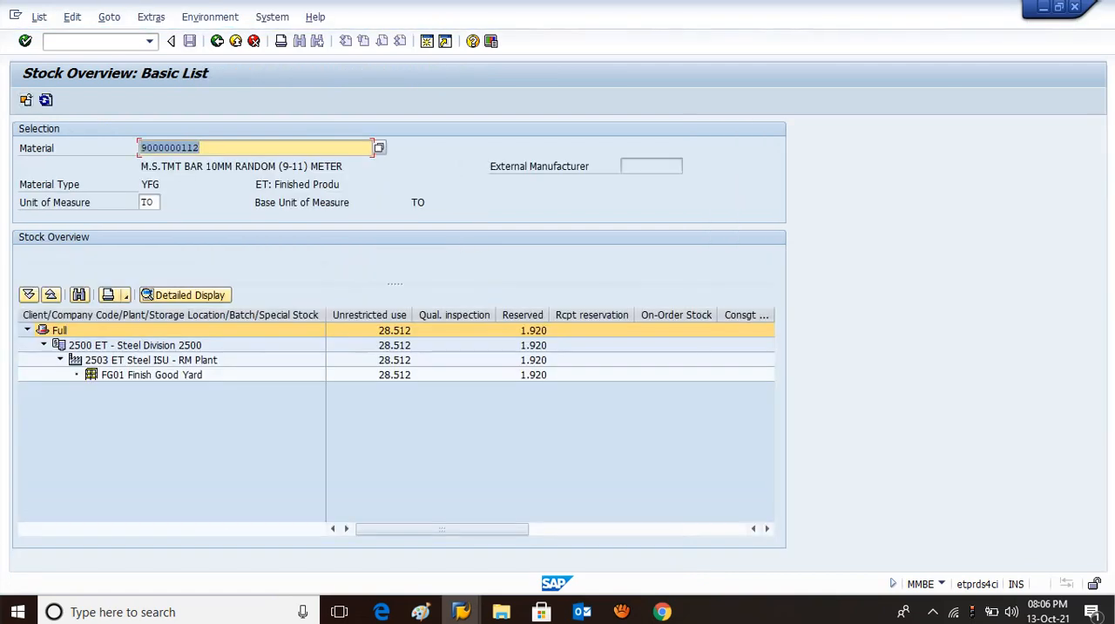
Examine the unrestricted-use stock in the Finish Good Yard, the material number and its description.
left_click(394, 375)
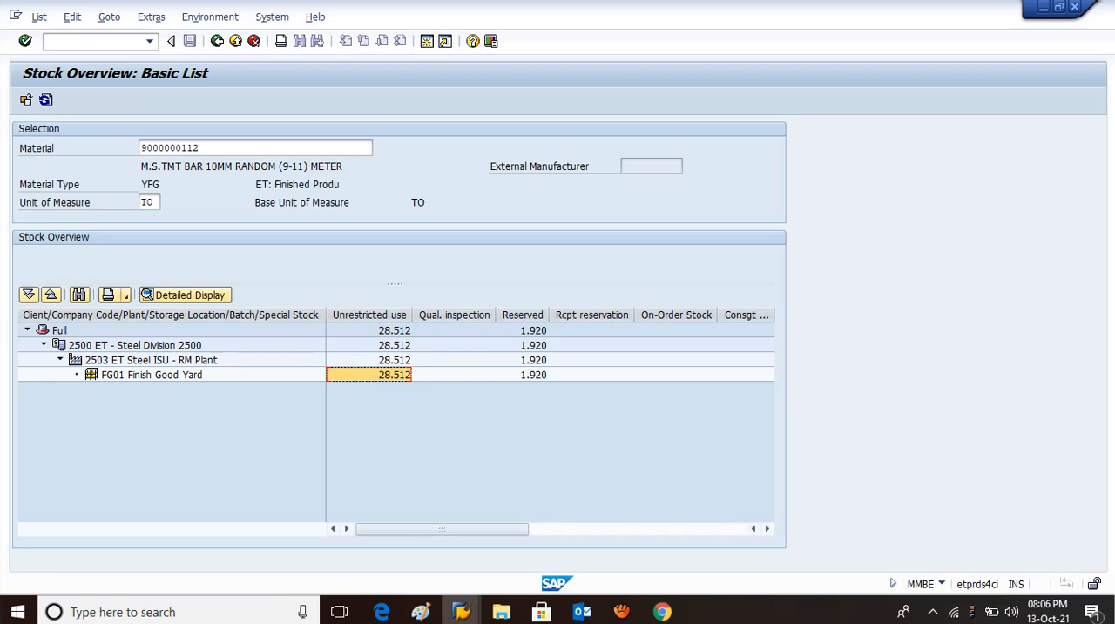
left_click(201, 148)
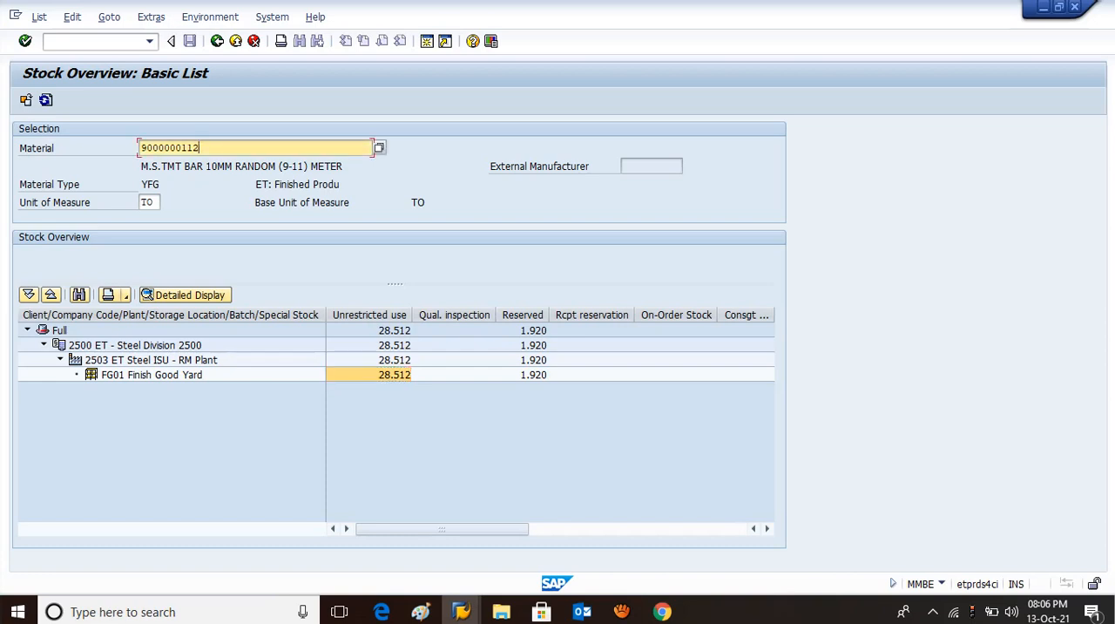
left_click_drag(157, 166, 343, 166)
left_click(343, 165)
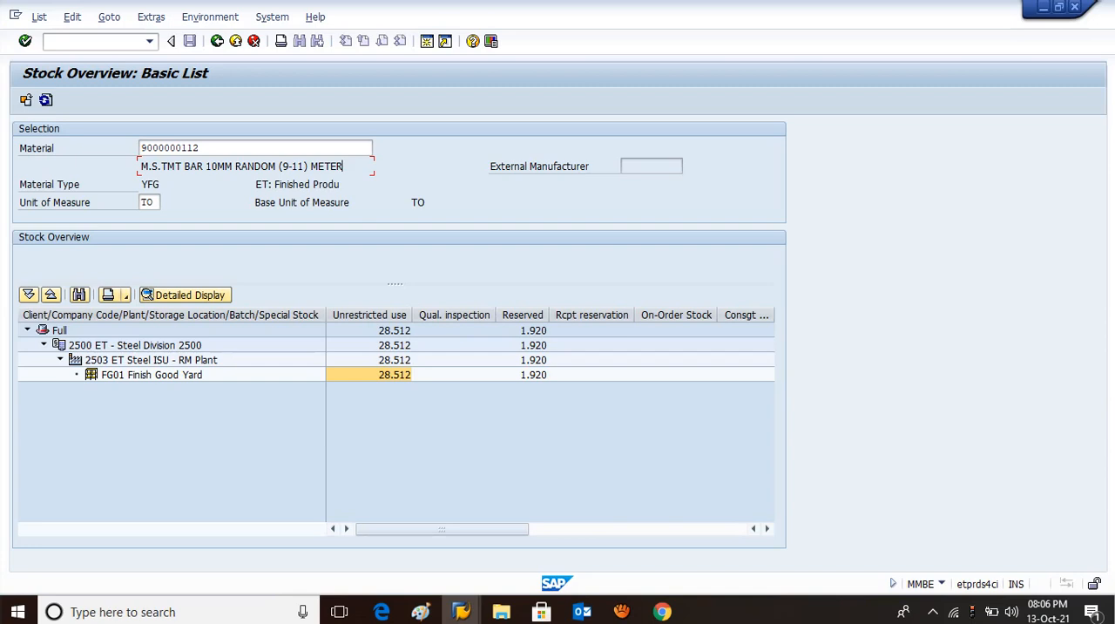
left_click(201, 148)
key("BackSpace")
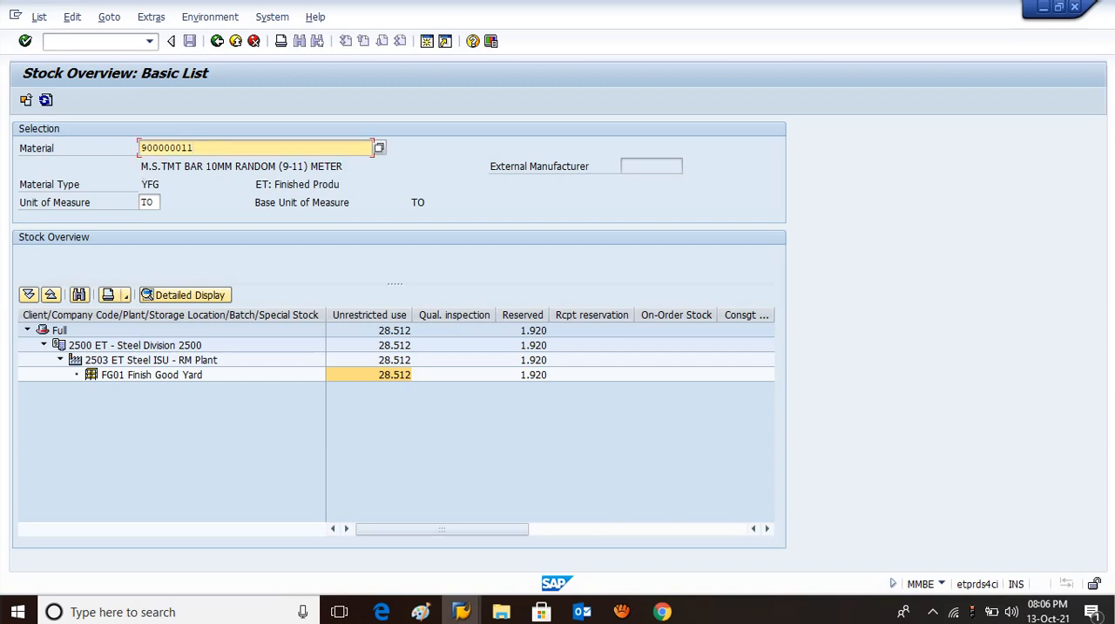
type("3")
key("Return")
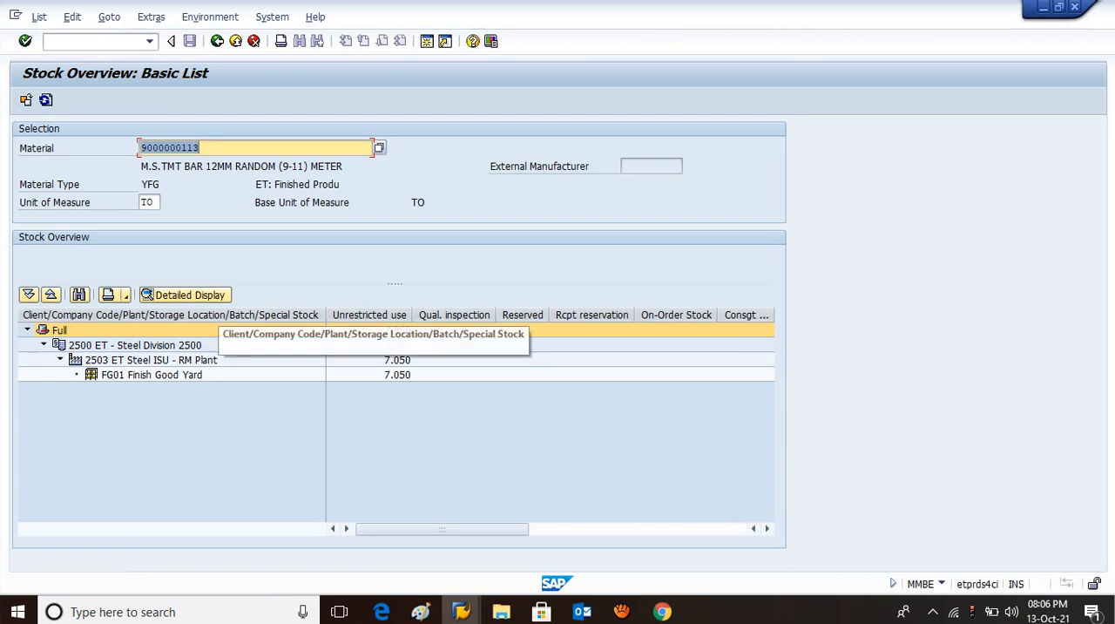
Examine the Finish Good Yard's unrestricted-use stock for this second material and its material number.
left_click(390, 375)
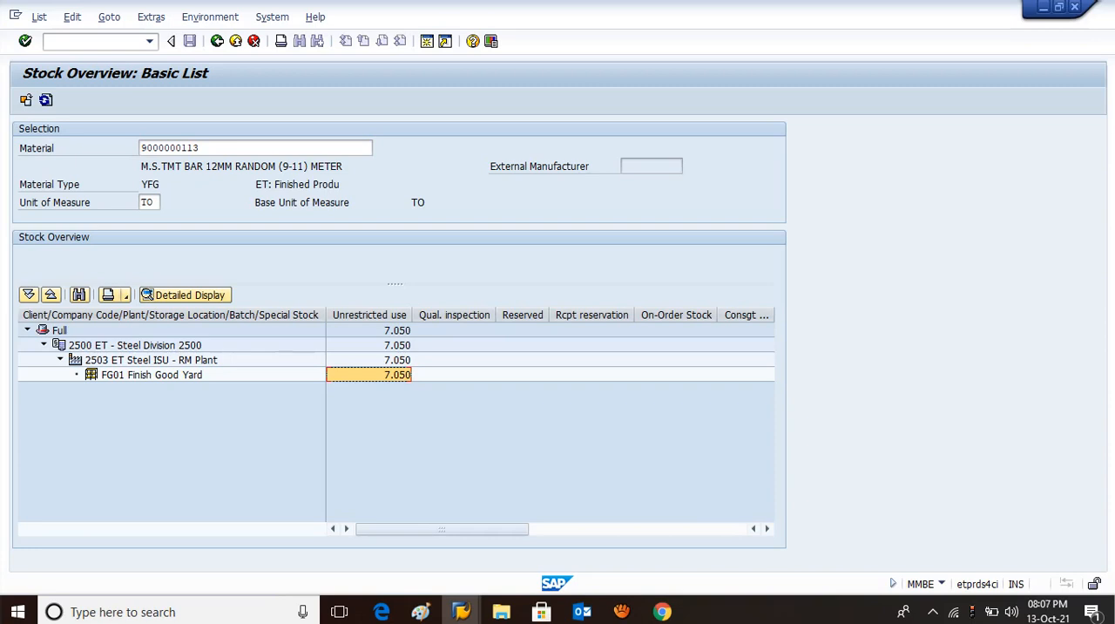
left_click(197, 147)
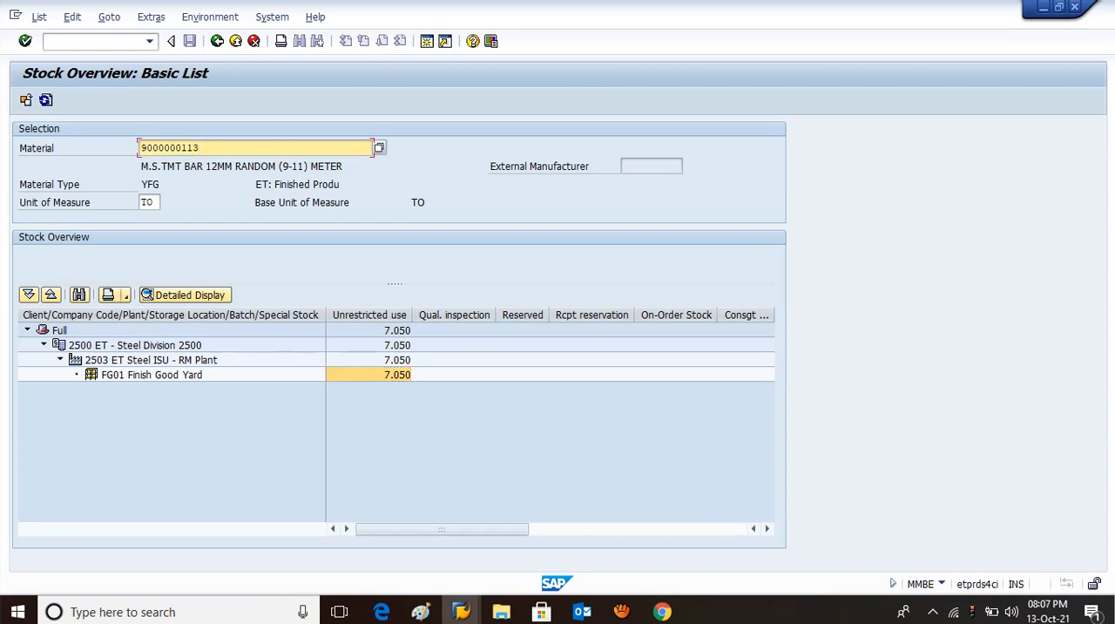
left_click_drag(193, 147, 140, 148)
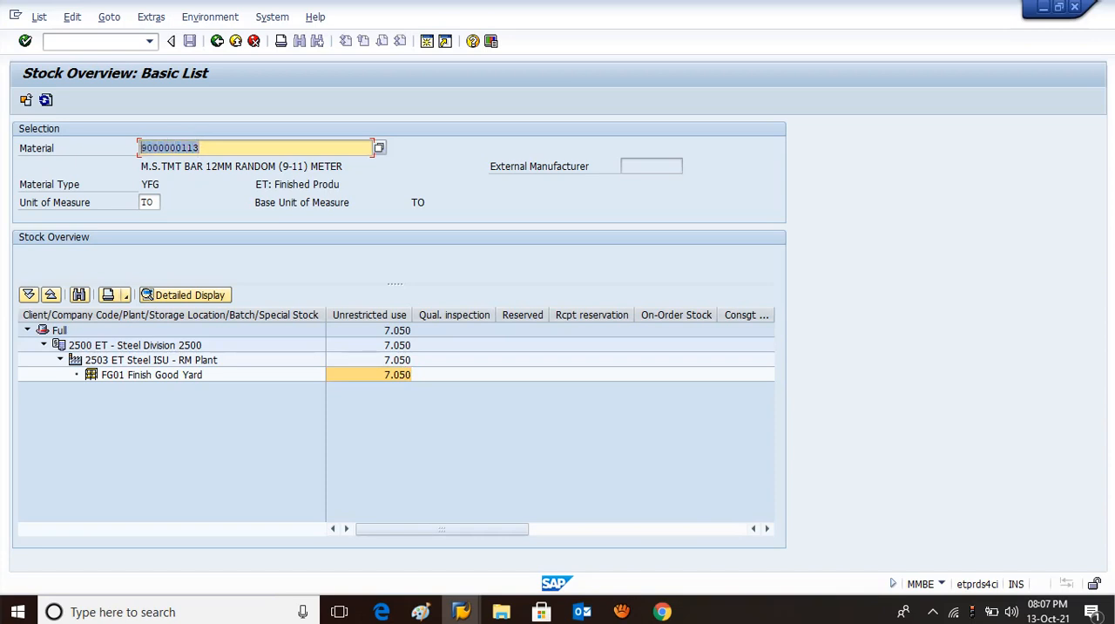
left_click(141, 147)
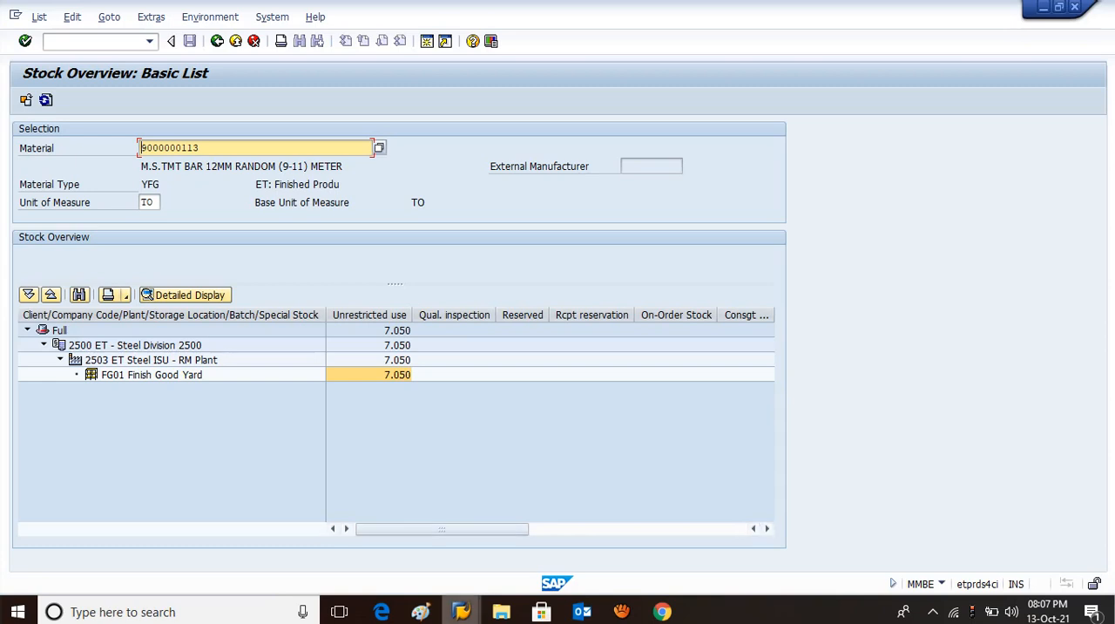
Switch to the other SAP session showing Easy Access and open the Create Inspection Plan transaction QP01.
left_click(461, 611)
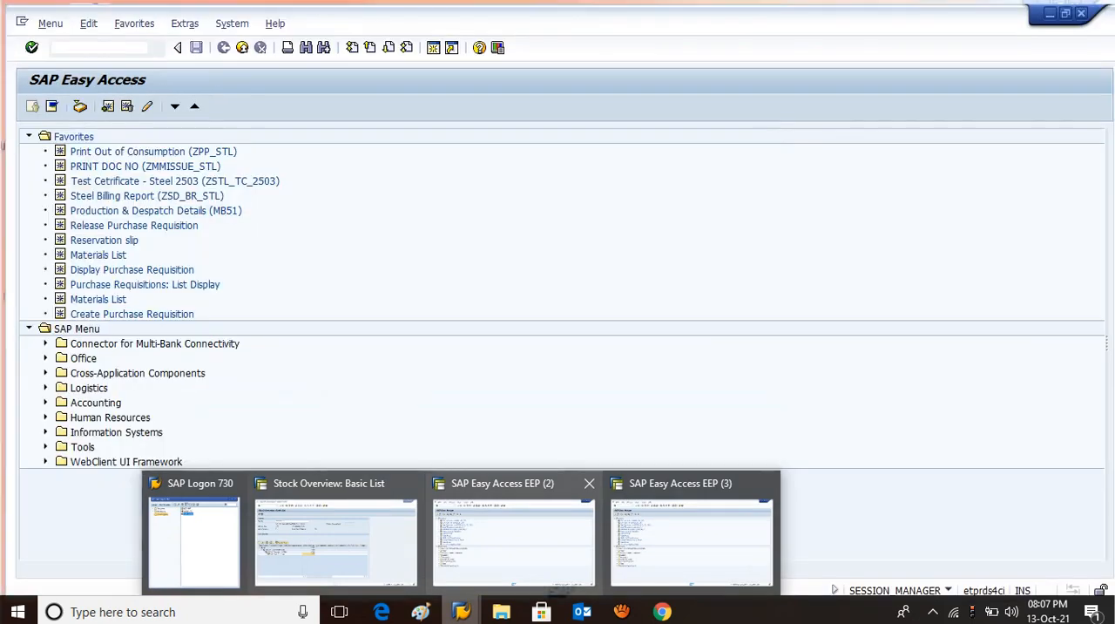
left_click(513, 540)
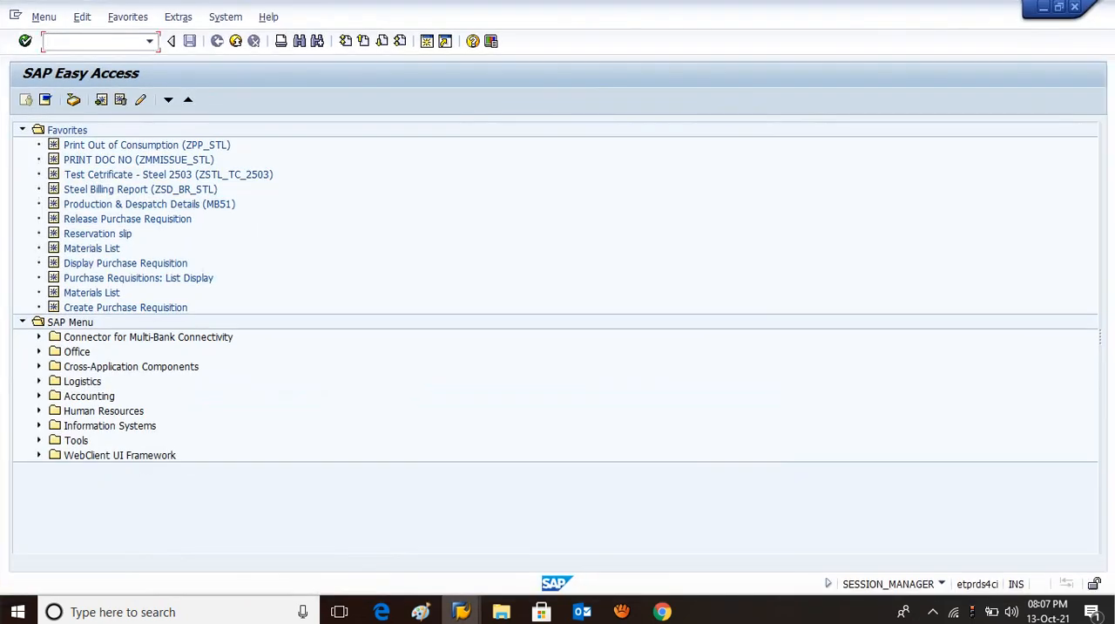
type("qp01")
key("Return")
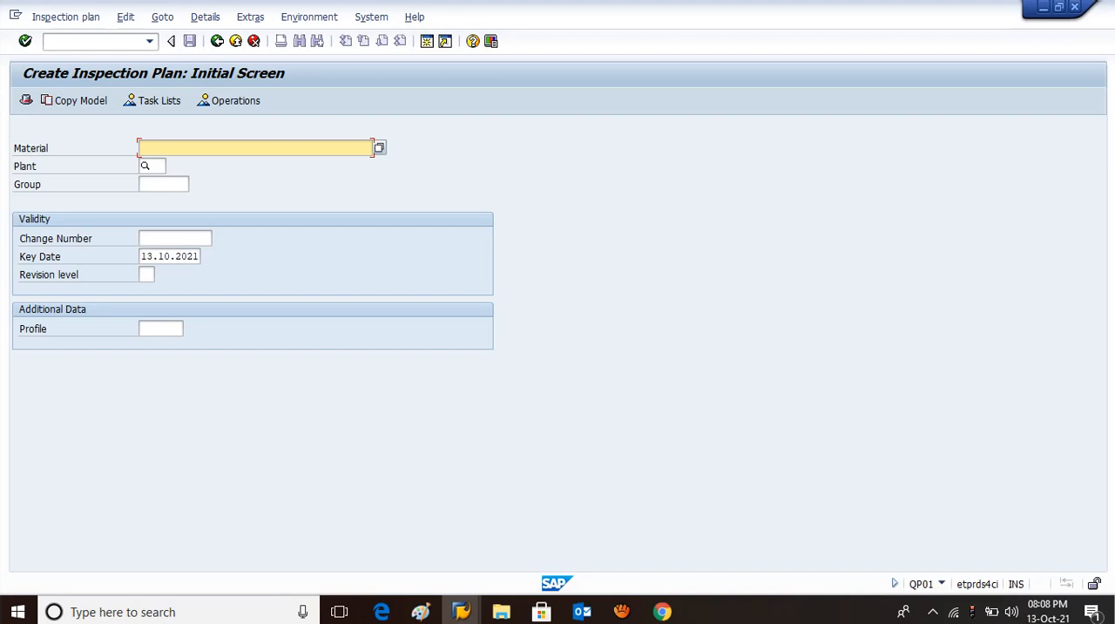
Try to leave the inspection plan creation screen for transaction AP03.
left_click(94, 42)
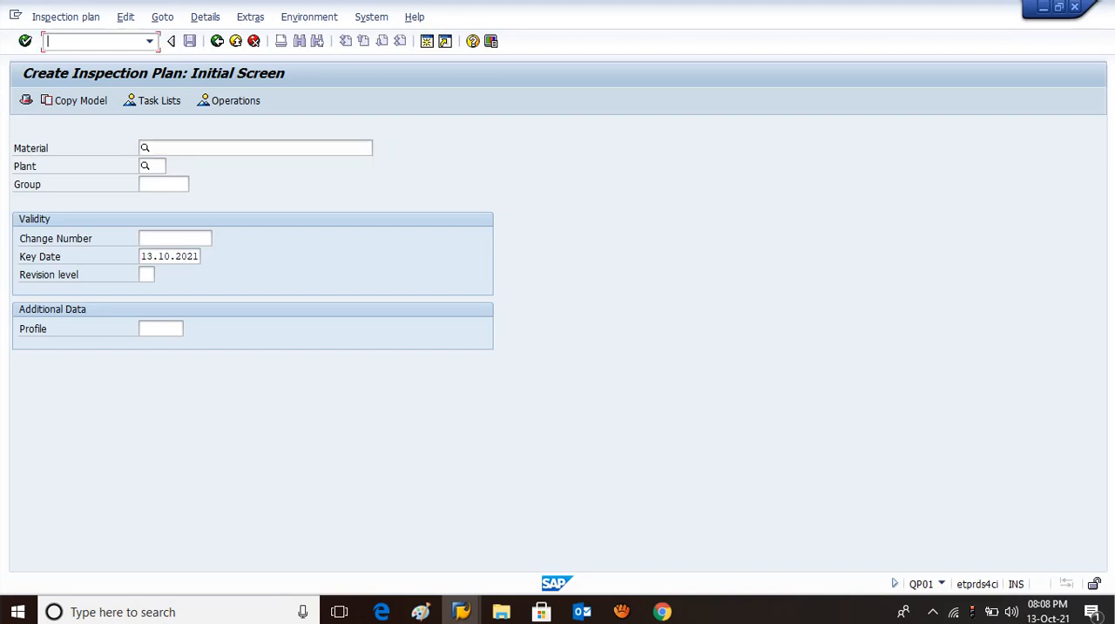
type("/n")
type("ap03")
key("Return")
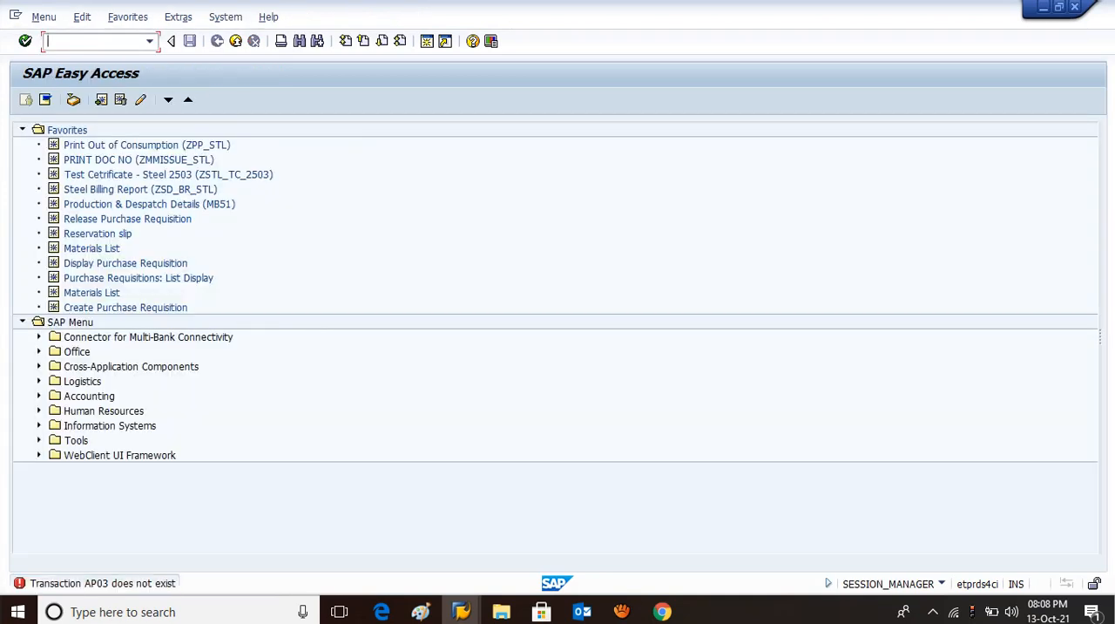
Open the Display Inspection Plan transaction QP03.
type("qp03")
key("Return")
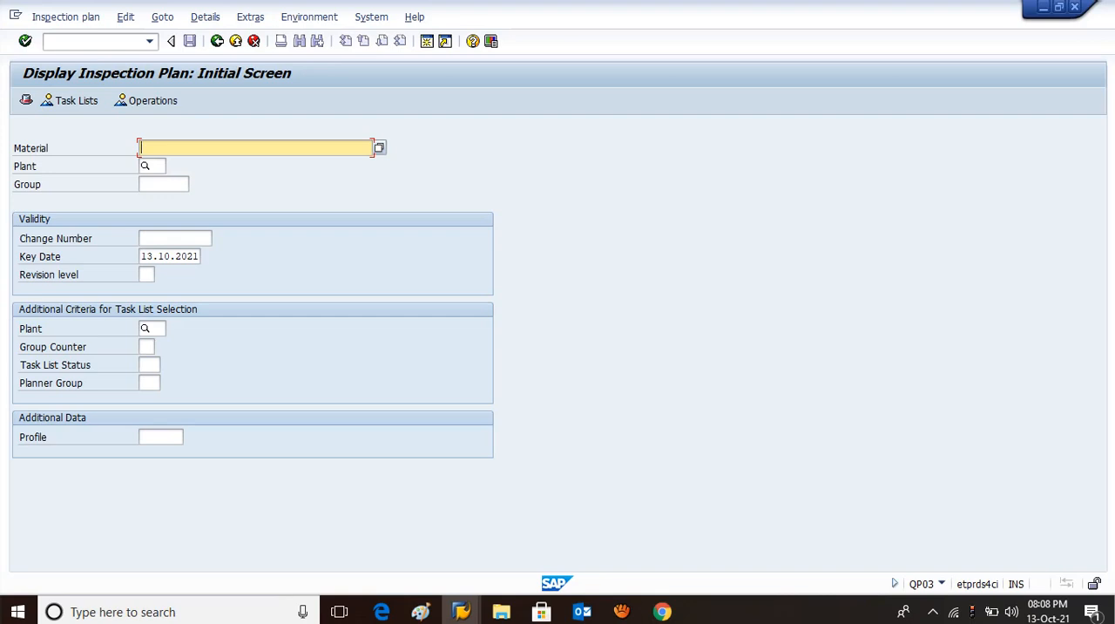
Enter material 900000112 and plant 2503 for the inspection plan display.
type("90000")
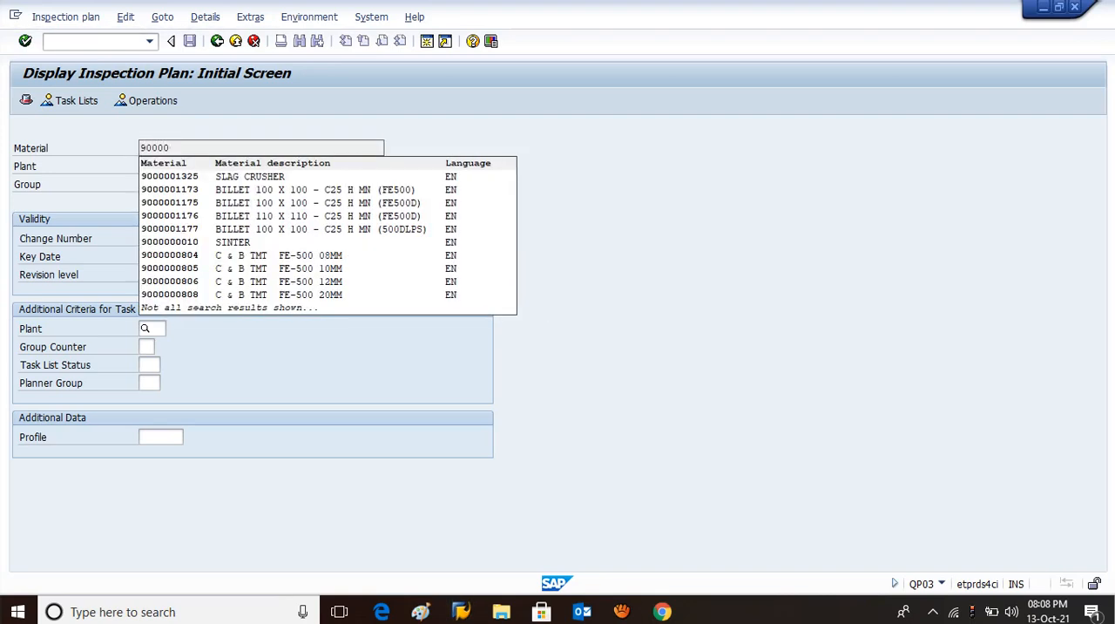
type("0112")
key("Return")
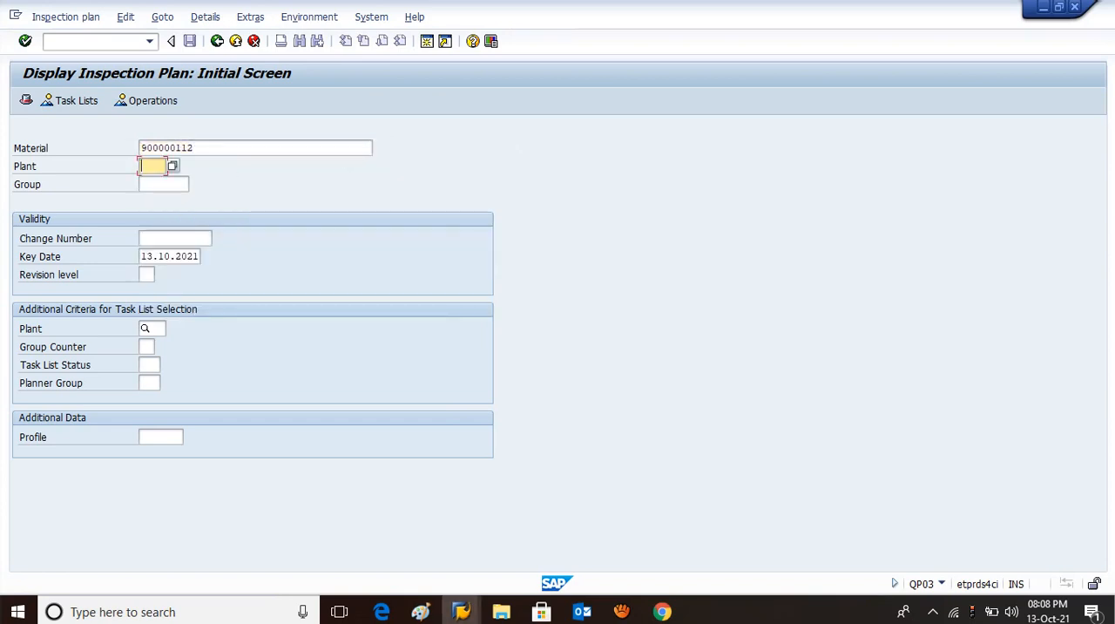
type("2503")
key("Return")
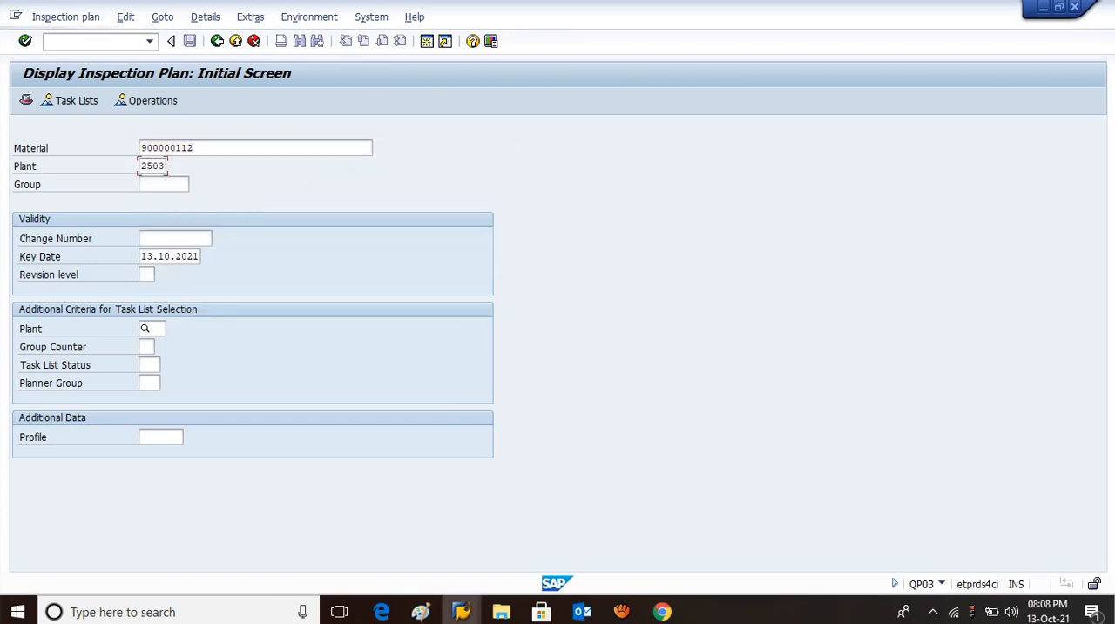
Set the inspection plan's key date to 01.04.2018 and submit the selection.
key("Tab")
key("Tab")
type("01.")
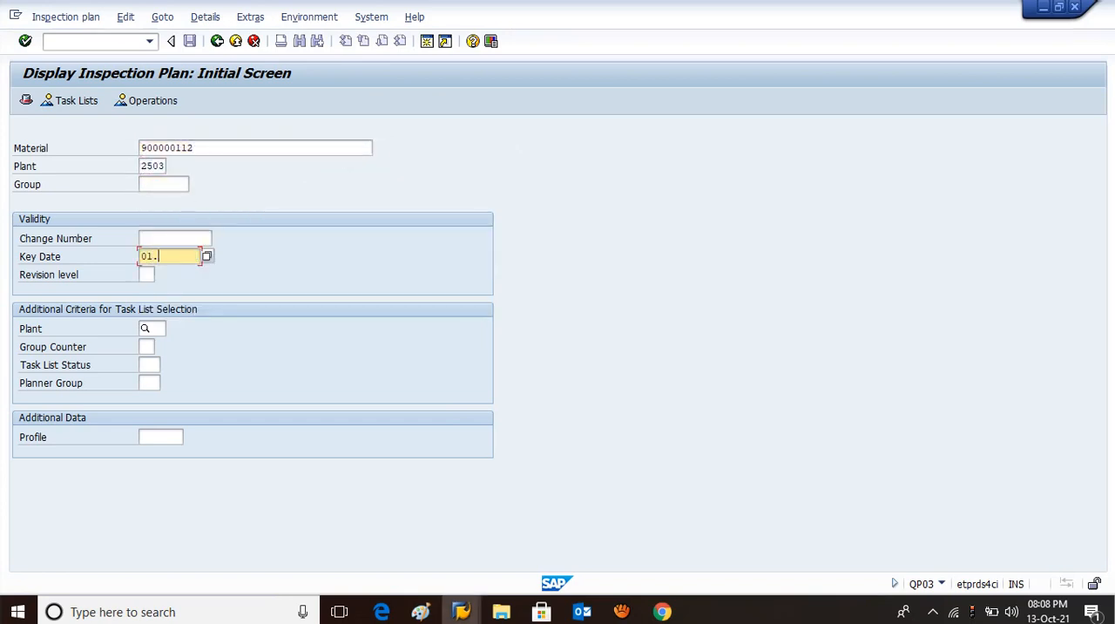
type("04.2018")
key("Return")
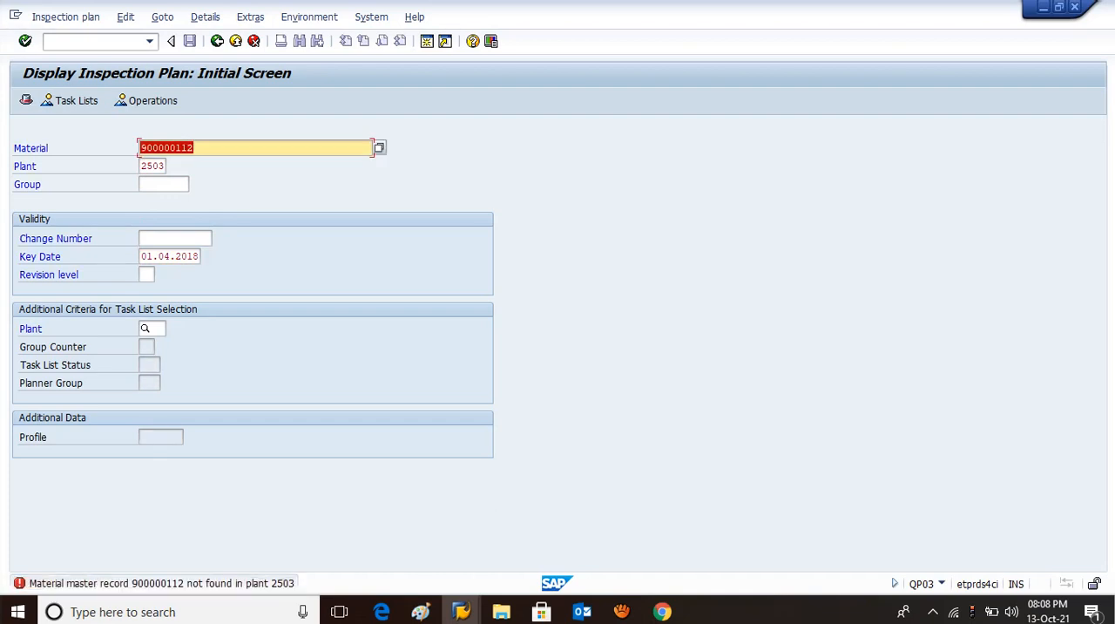
key("BackSpace")
type("90")
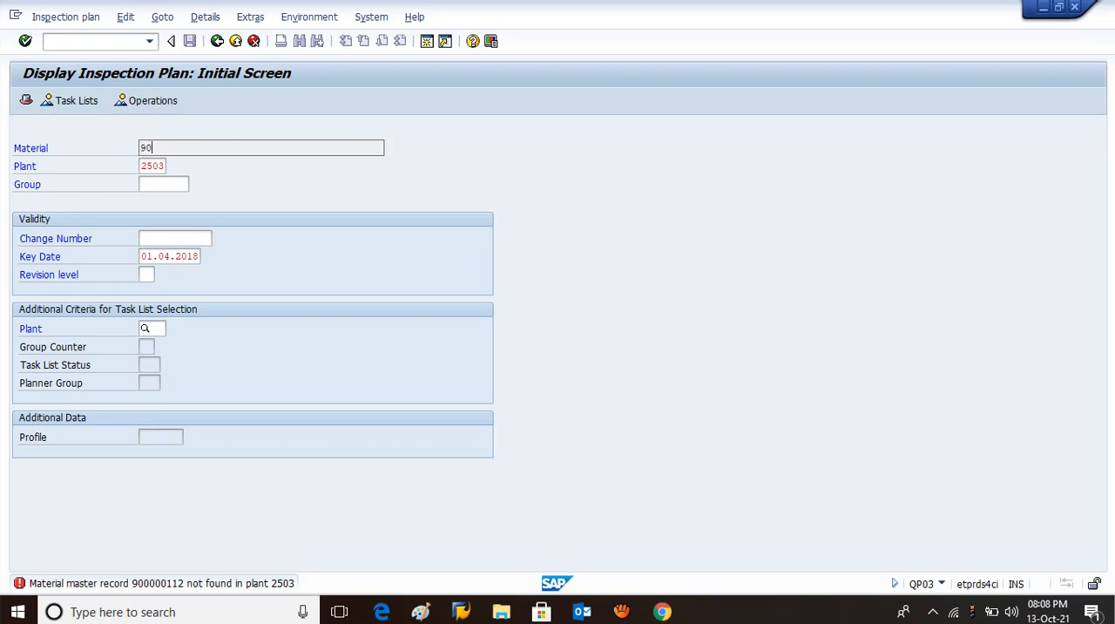
type("000")
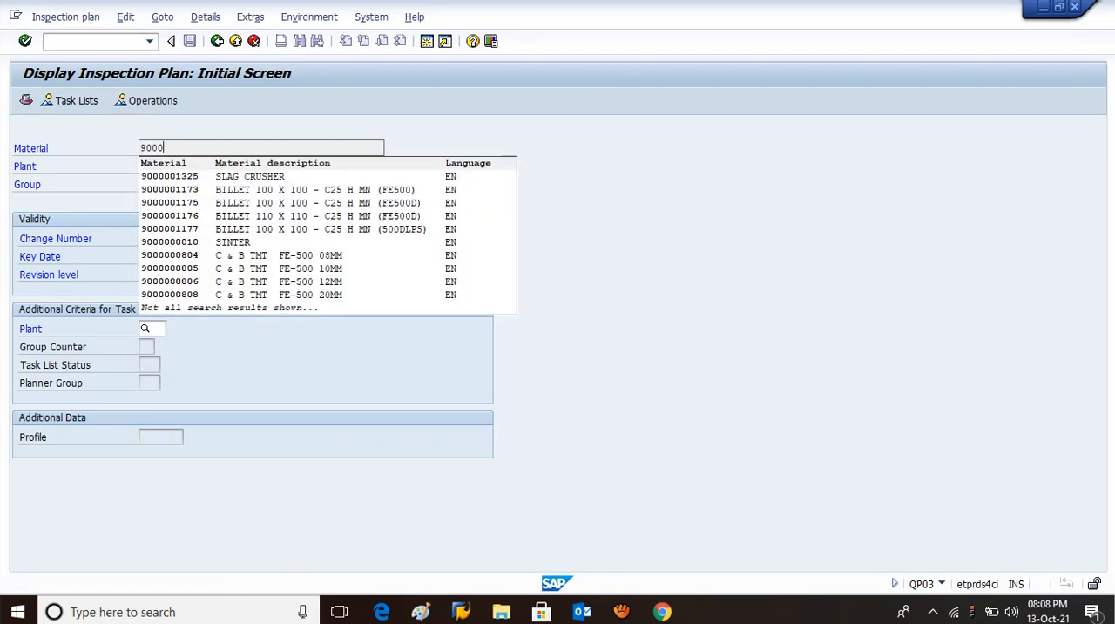
type("00112")
key("Return")
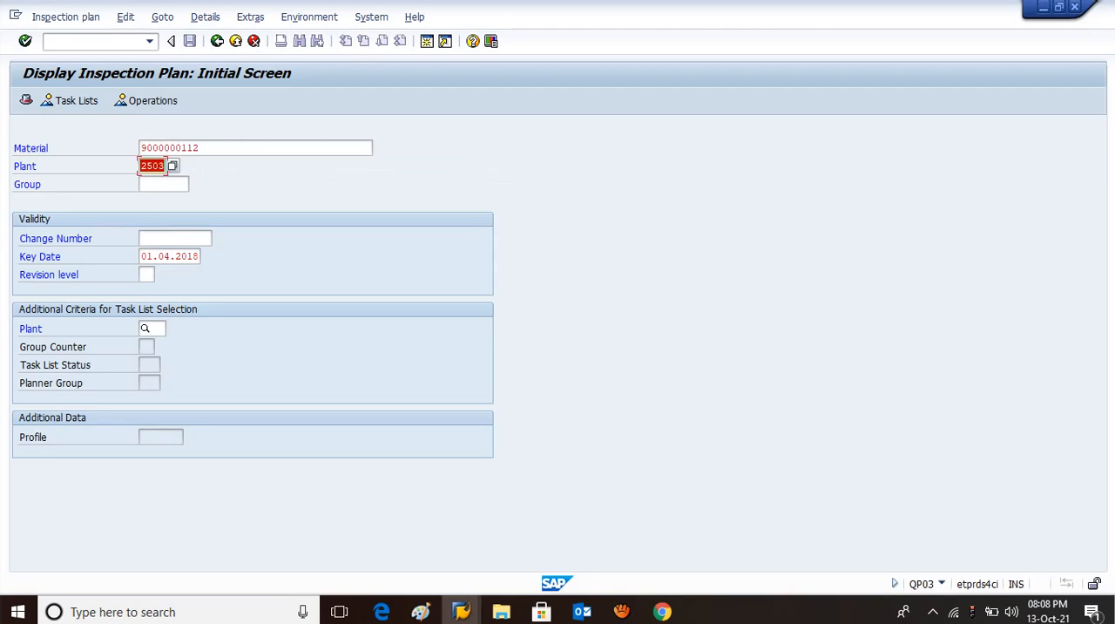
key("Return")
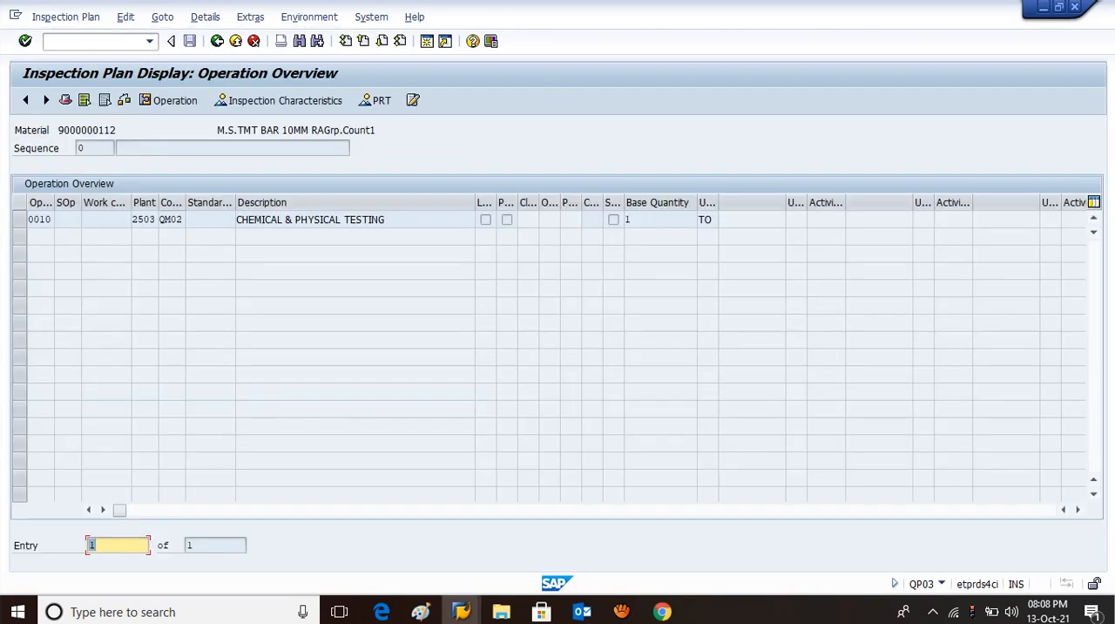
left_click(265, 220)
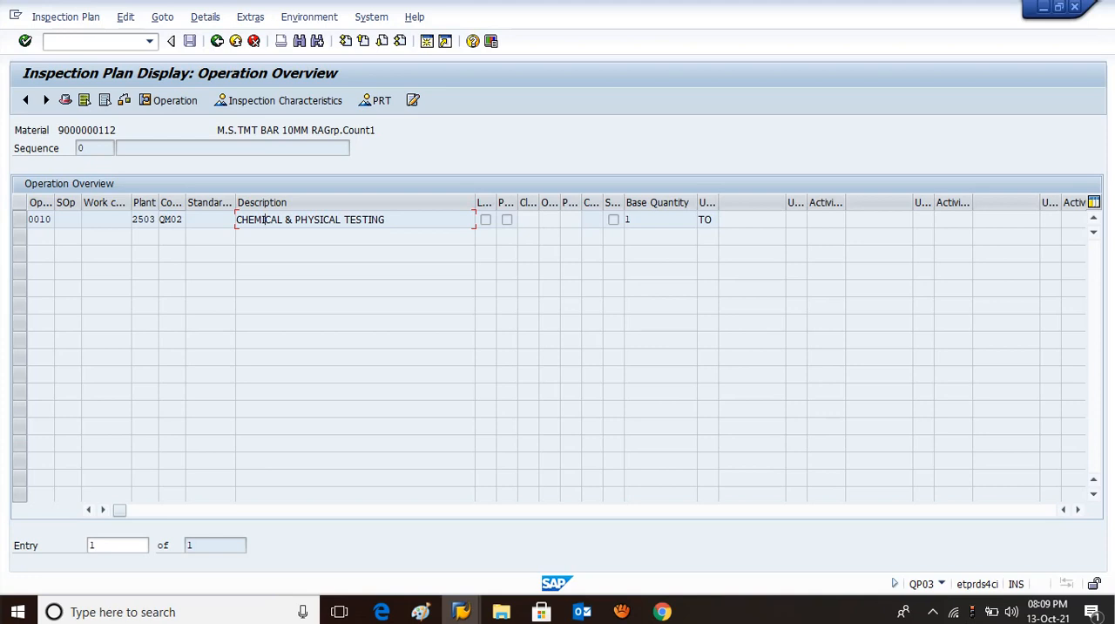
double_click(265, 220)
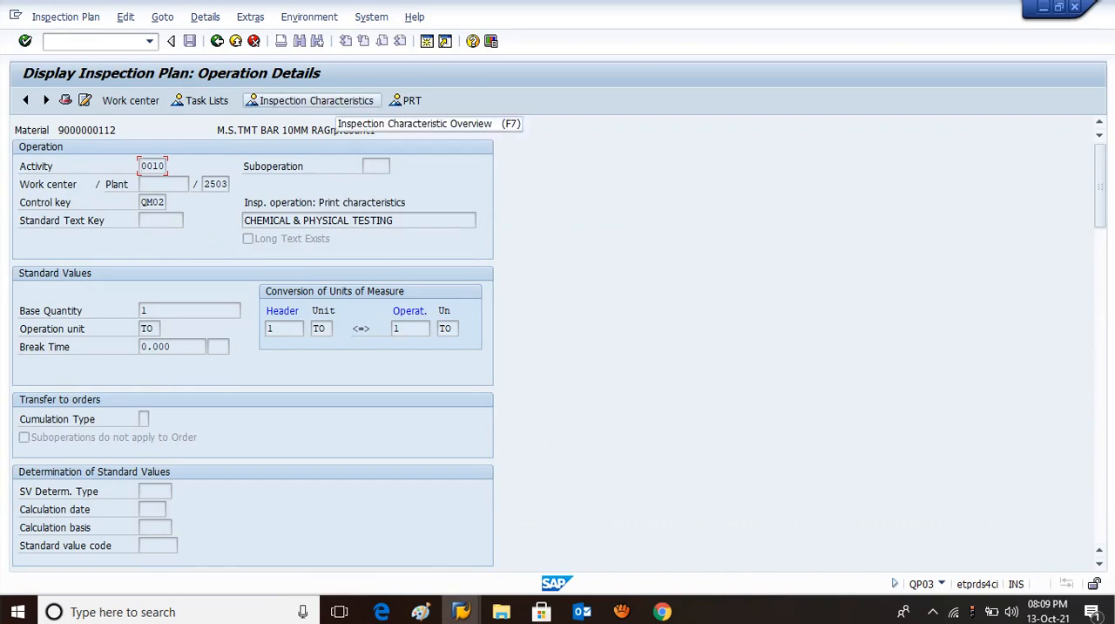
left_click(317, 100)
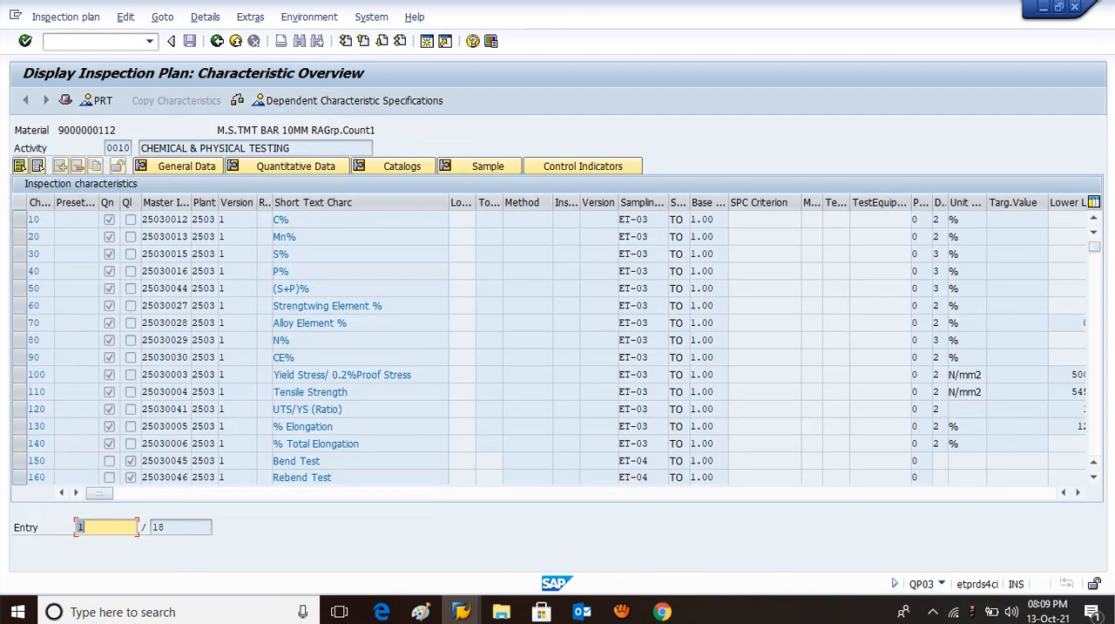
scroll(558, 348, "down", 2)
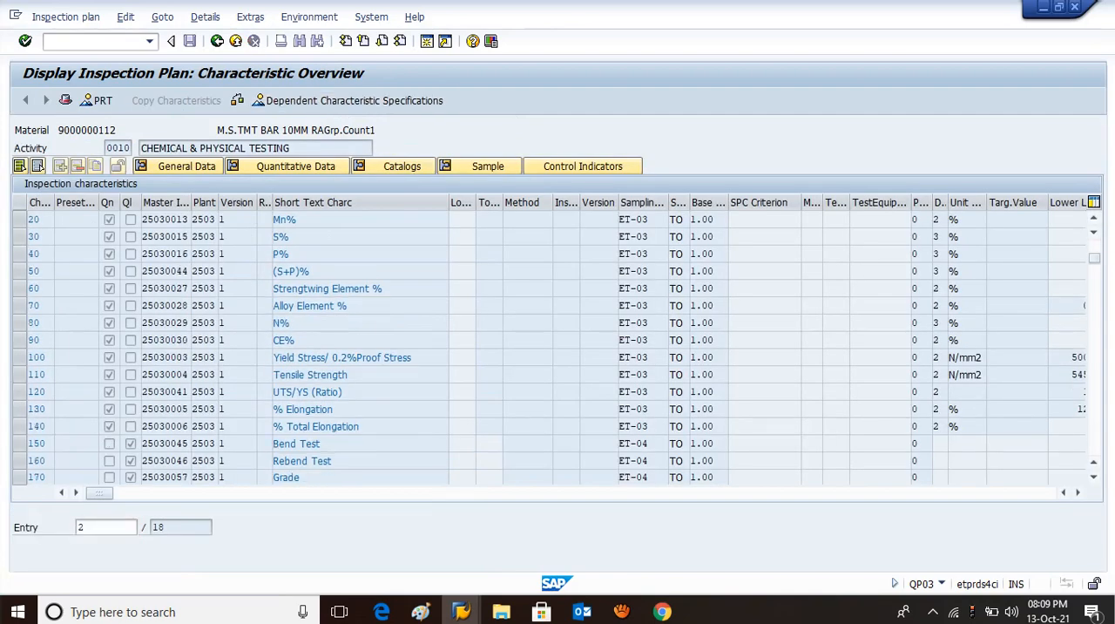
scroll(558, 348, "up", 1)
scroll(557, 348, "up", 1)
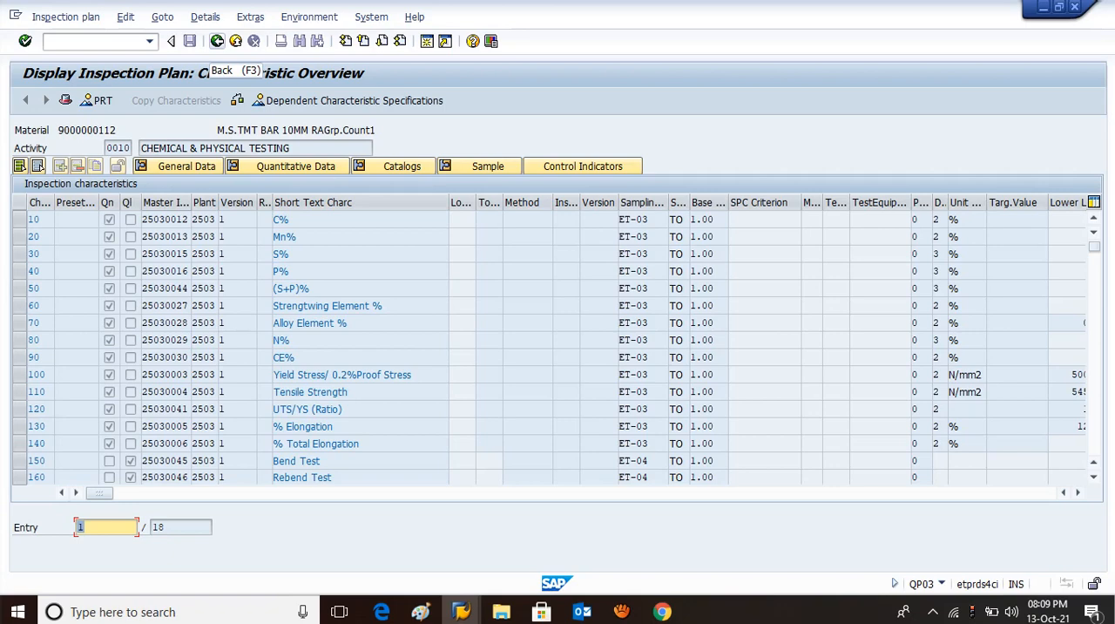
Leave the inspection plan display and return to the SAP Easy Access screen.
left_click(216, 41)
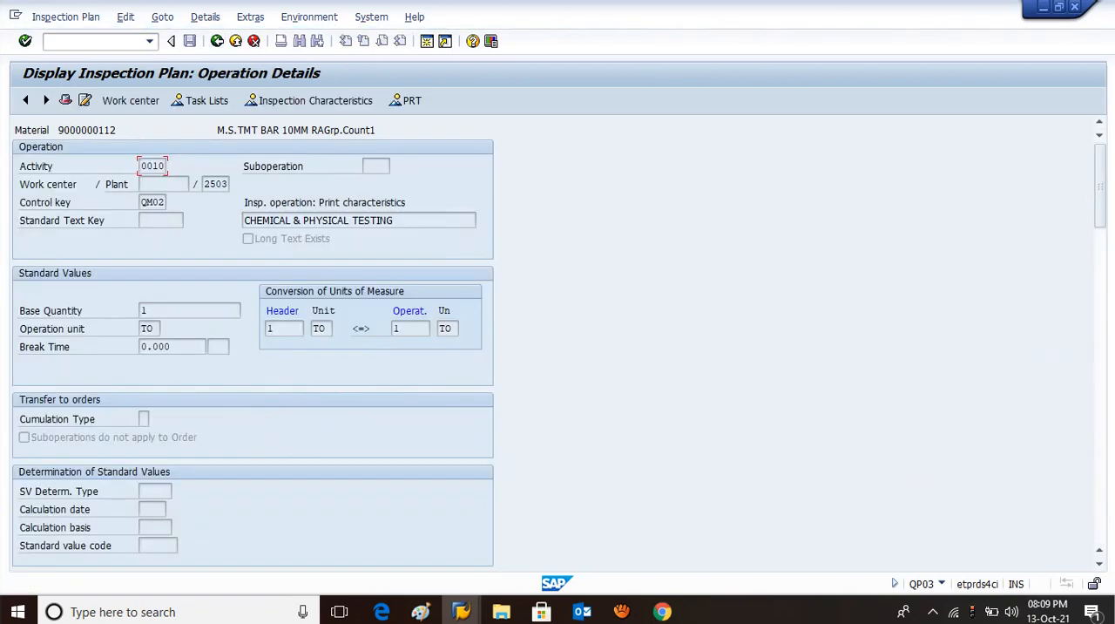
left_click(217, 41)
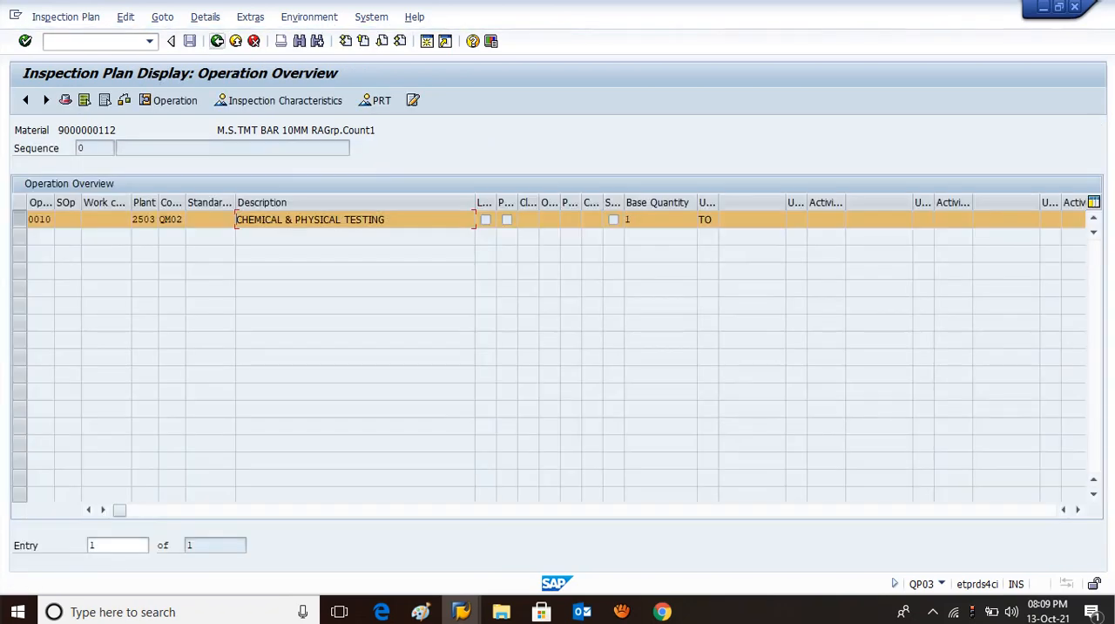
key("F3")
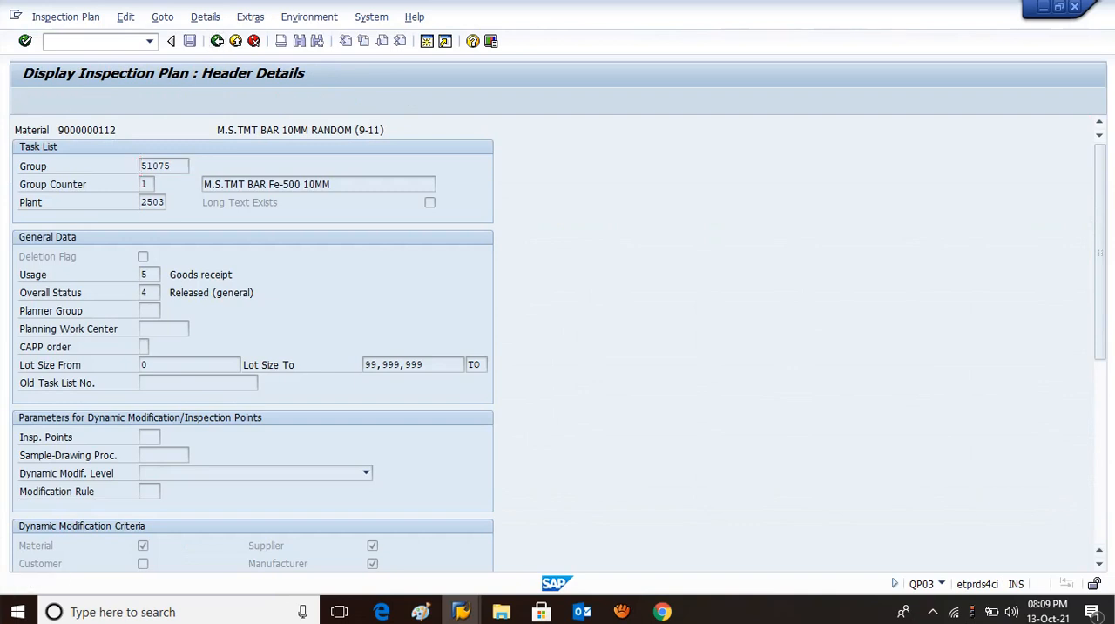
key("F3")
key("F3")
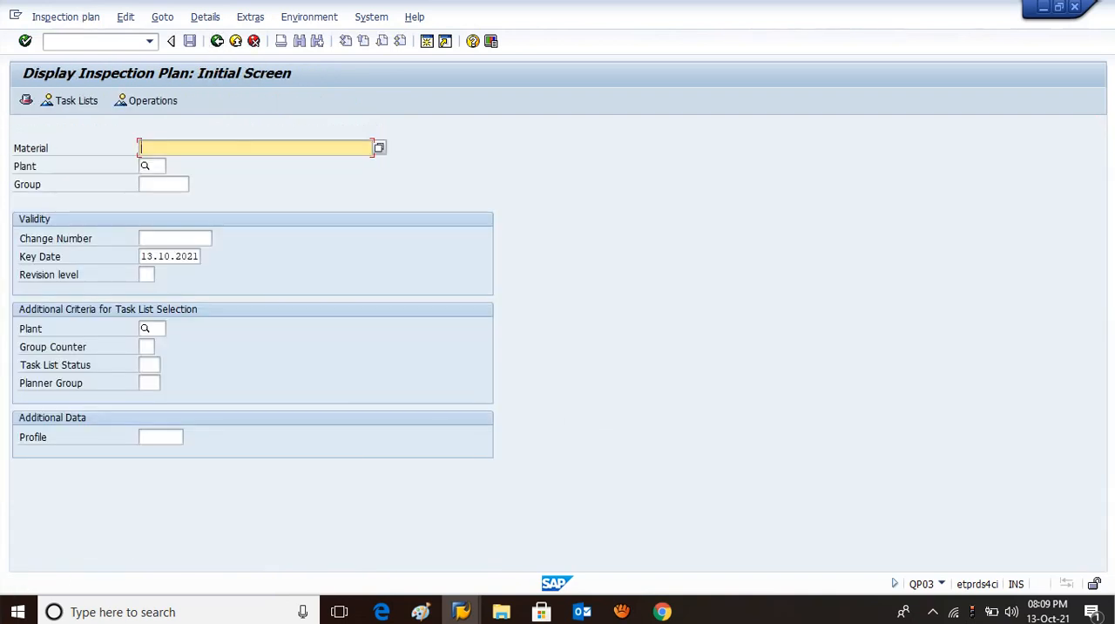
left_click(217, 41)
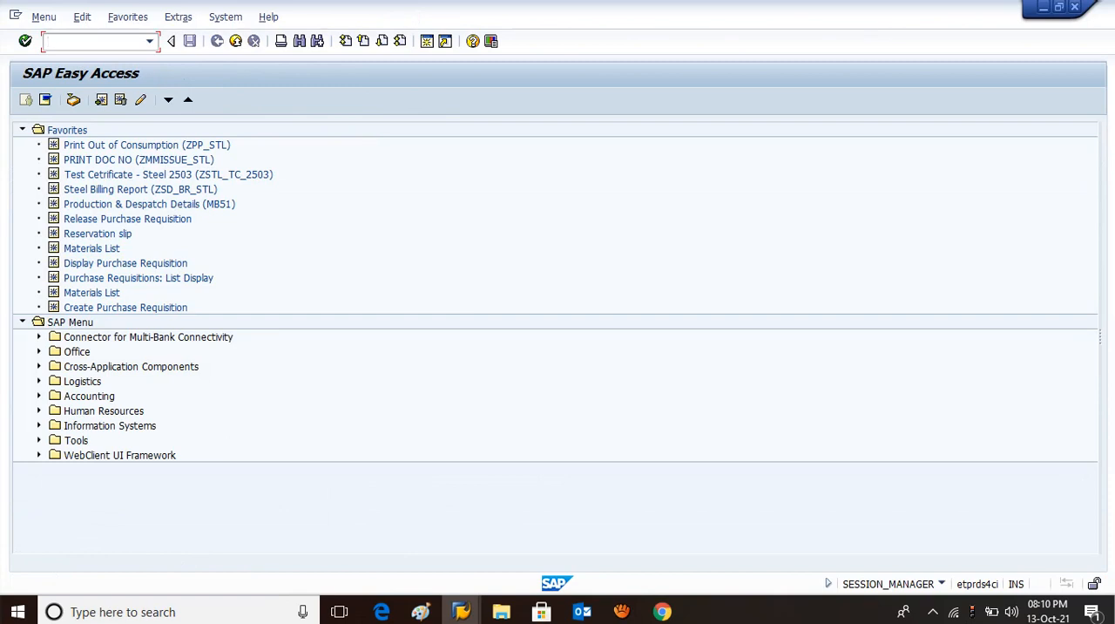
type("mm02")
key("Return")
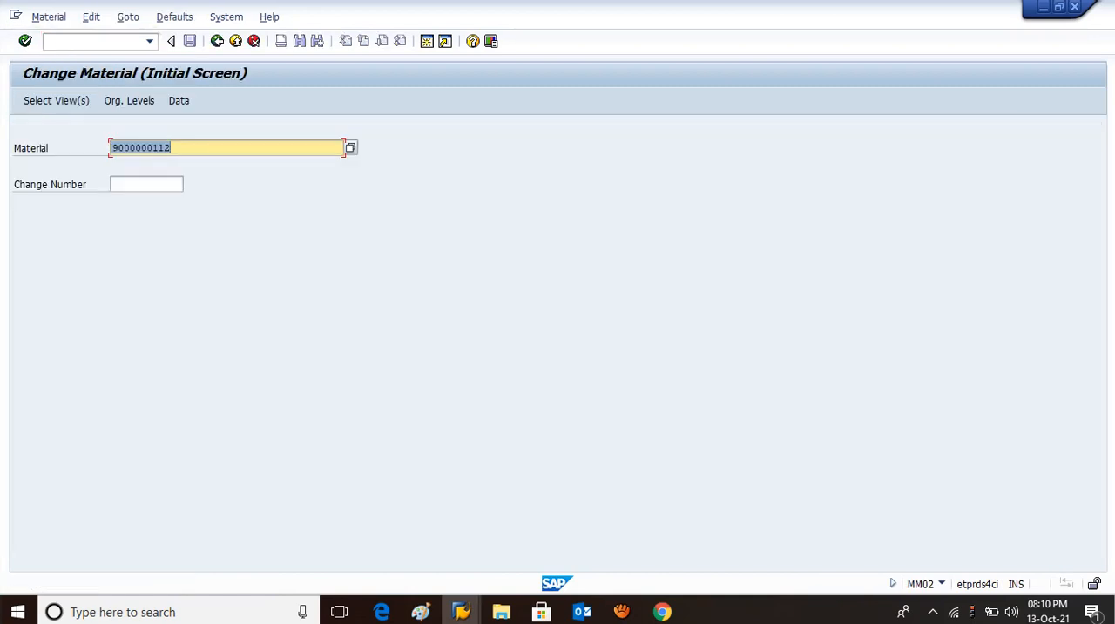
key("ctrl+v")
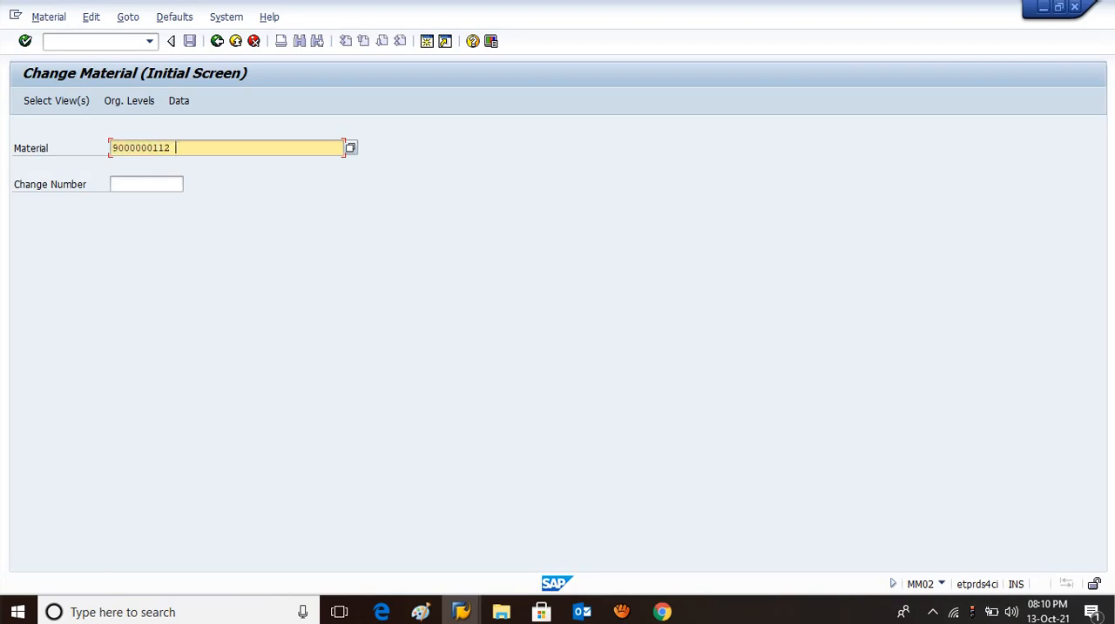
key("BackSpace")
key("Return")
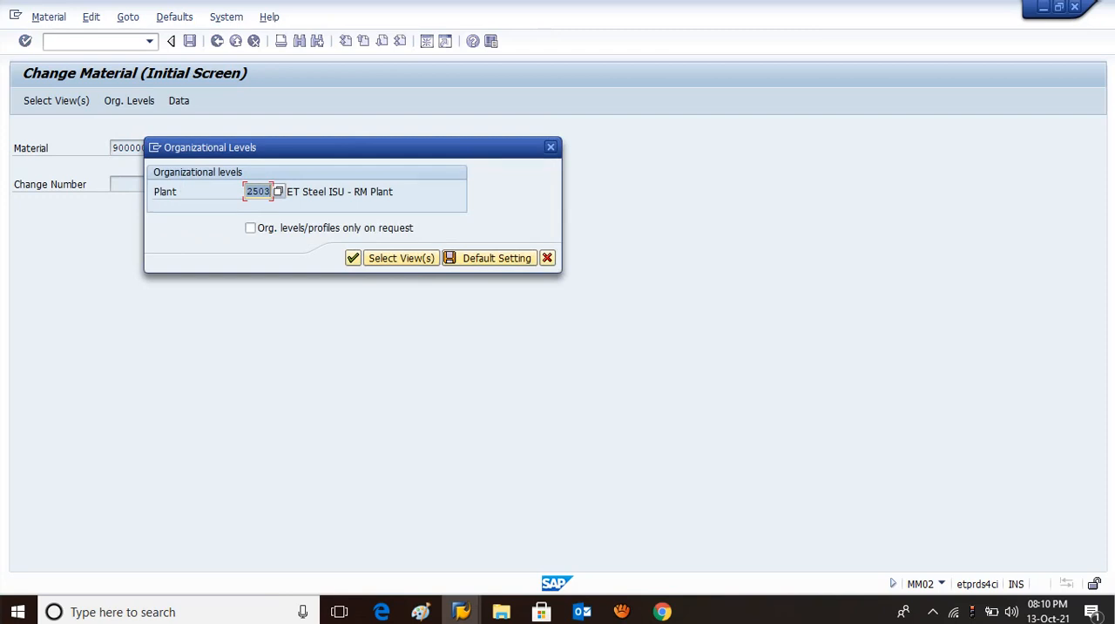
key("Return")
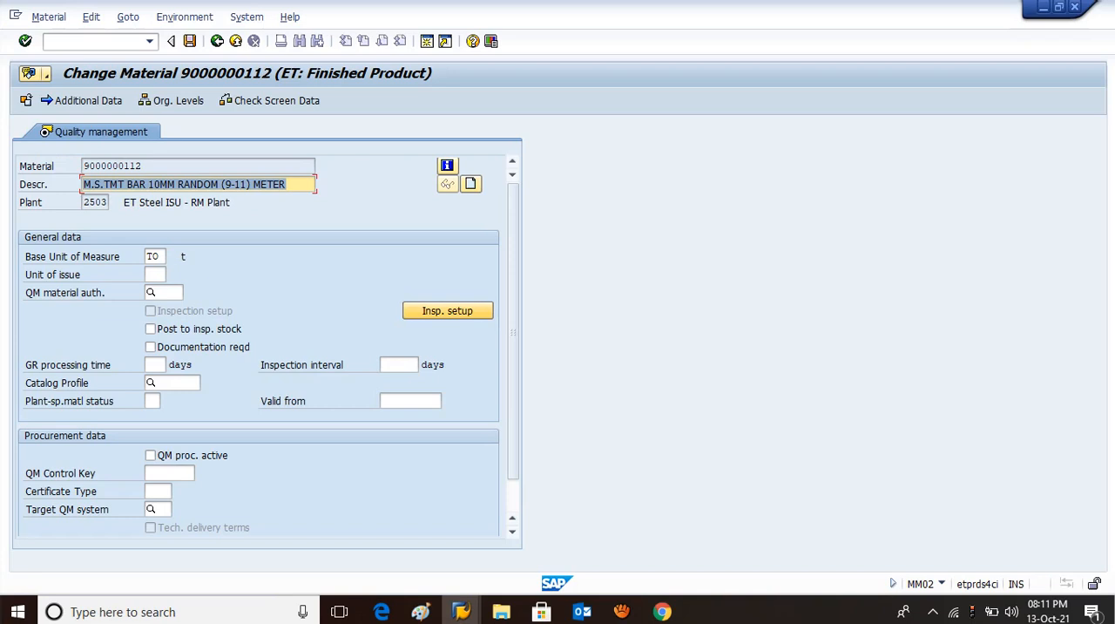
Add inspection type 08 to the material's inspection setup and set it active.
left_click(447, 310)
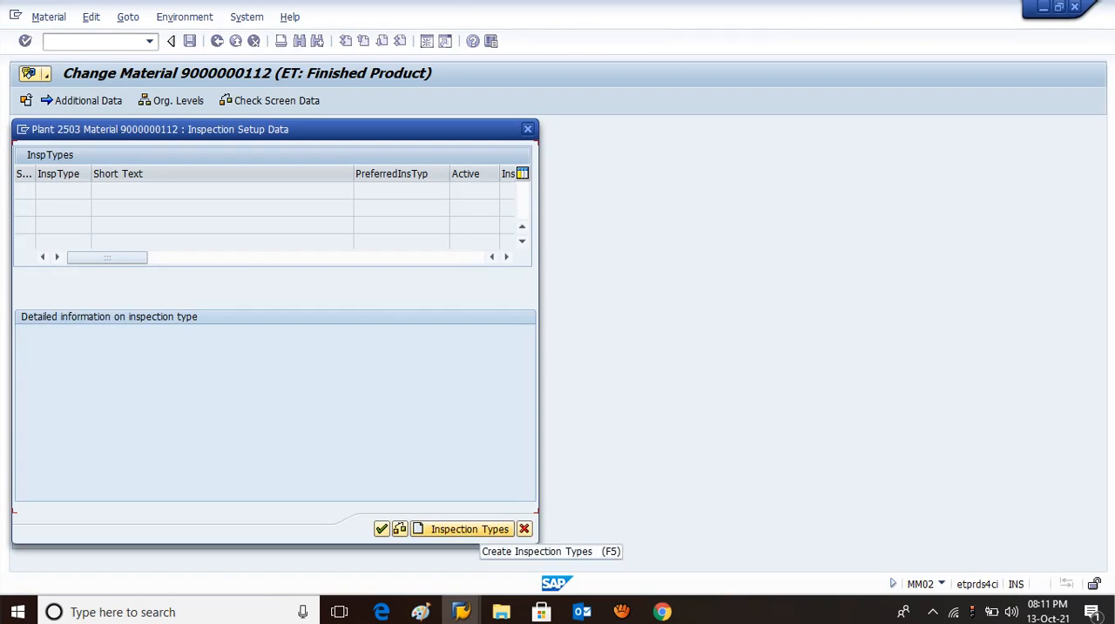
left_click(469, 529)
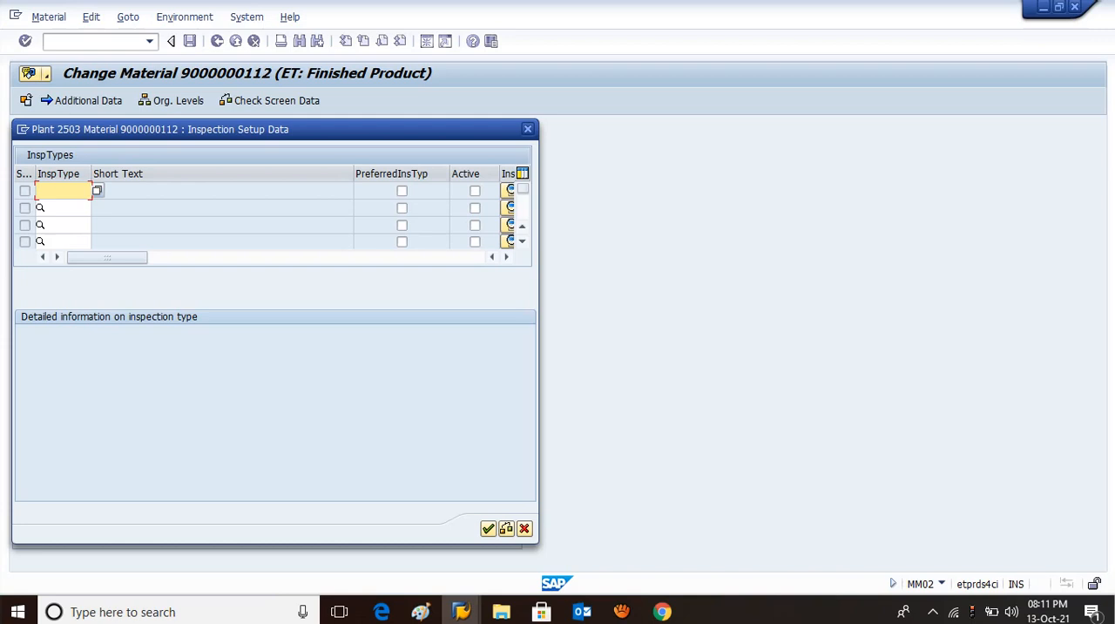
type("08")
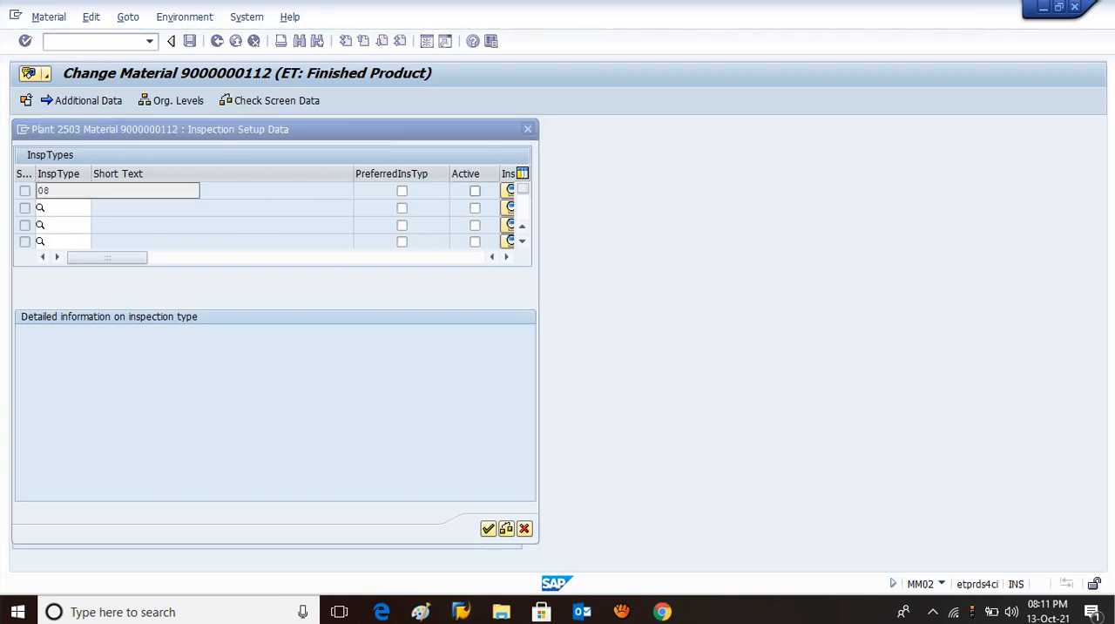
left_click(475, 191)
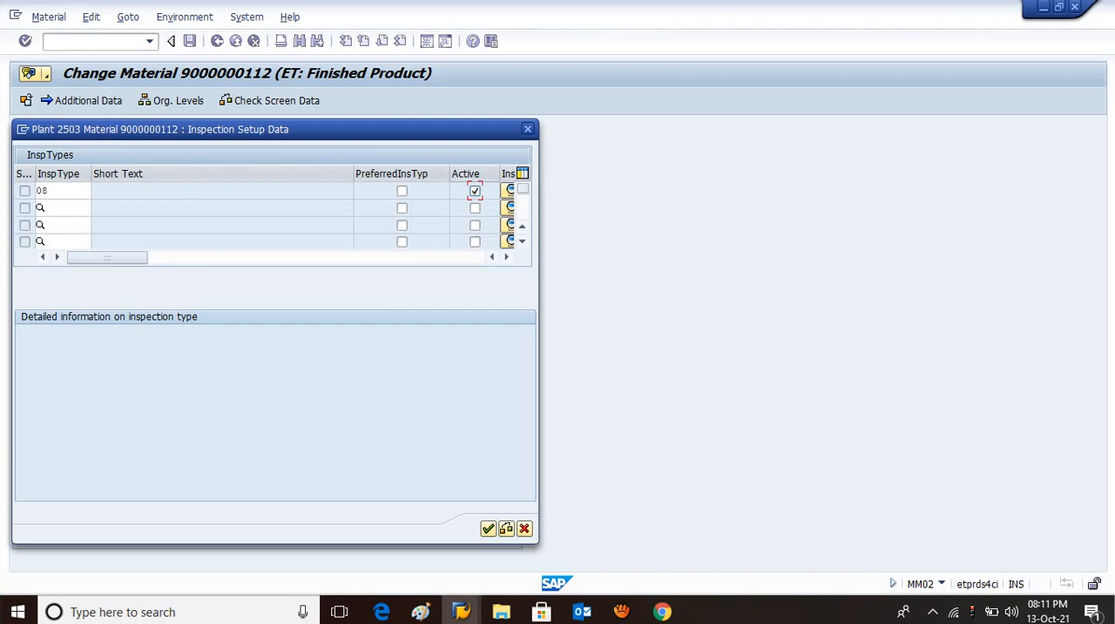
left_click(488, 529)
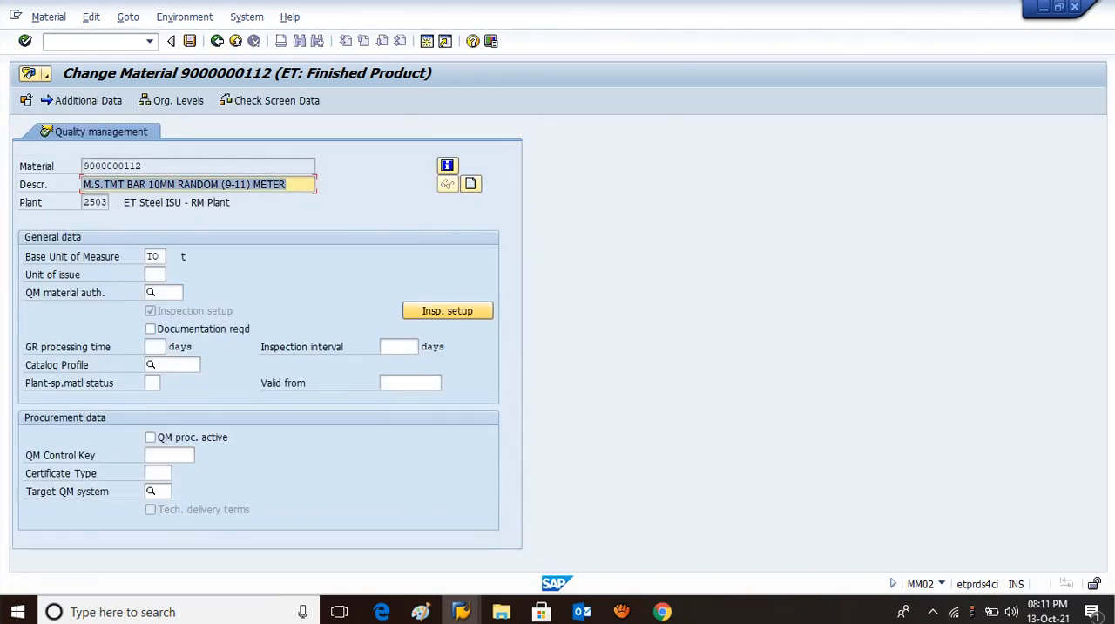
Review the inspection setup details of inspection type 08 and save the material.
left_click(447, 310)
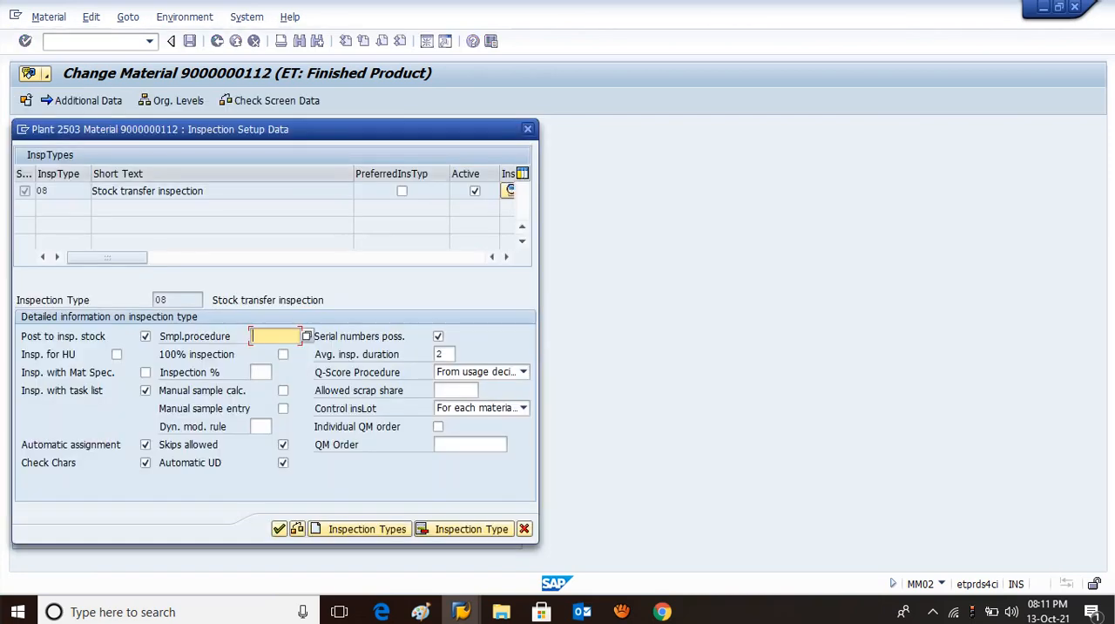
key("Return")
key("ctrl+s")
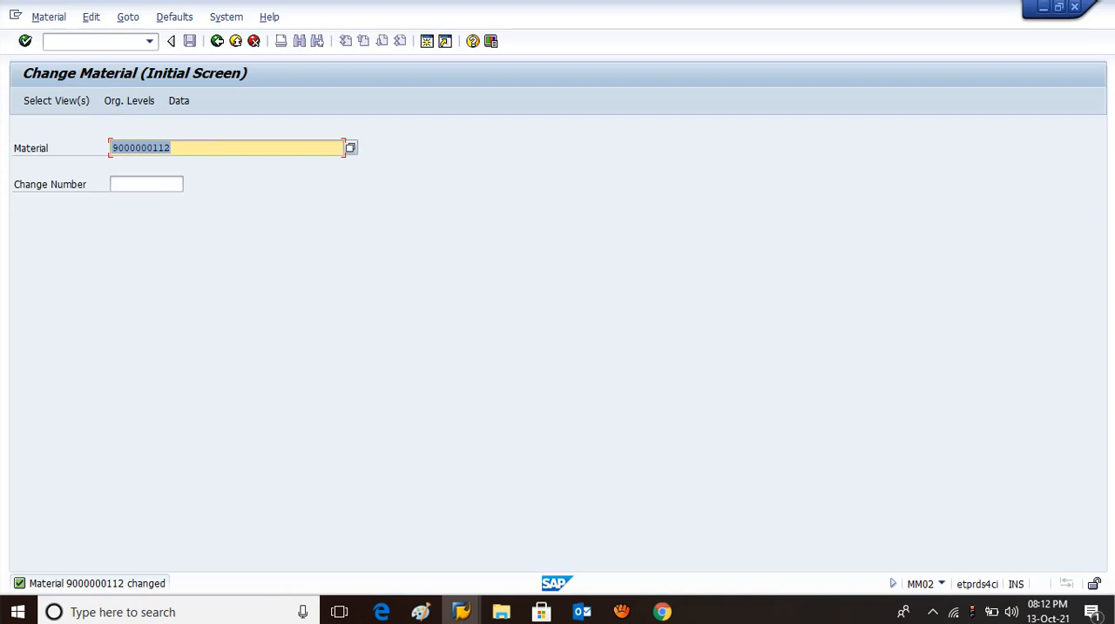
Leave the material change transaction and open the goods movement transaction MIGO.
left_click(91, 41)
type("/n")
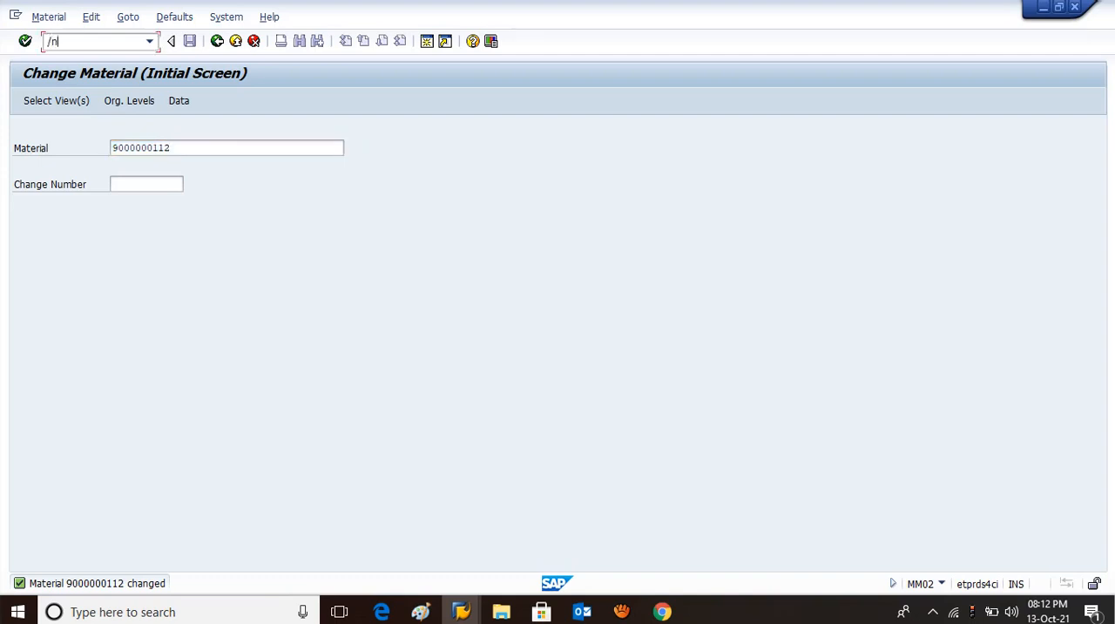
key("Return")
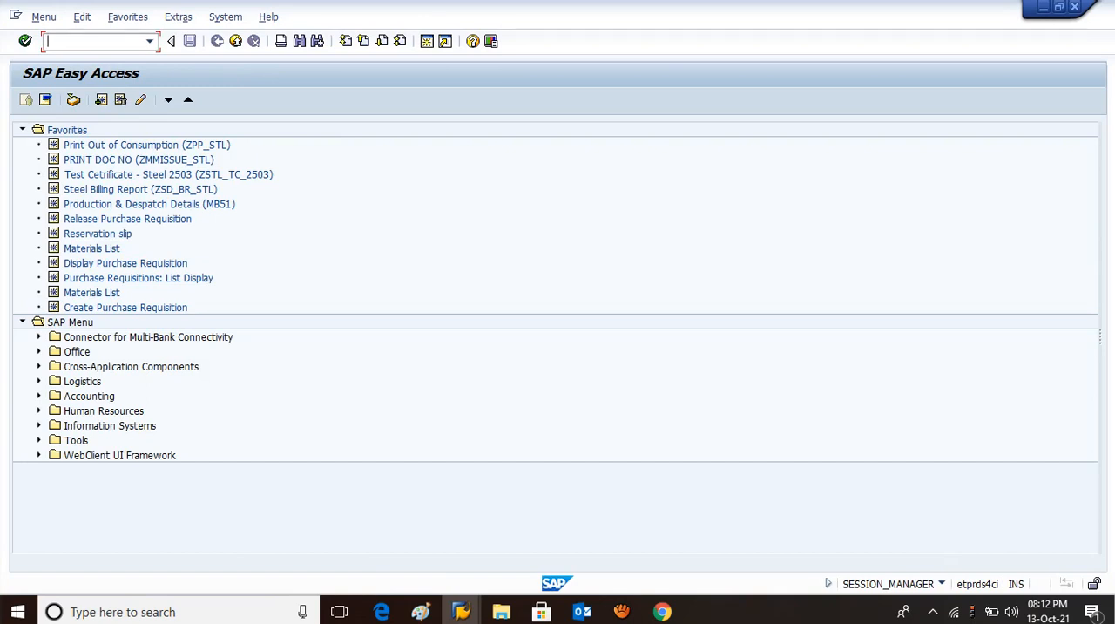
type("migo")
key("Return")
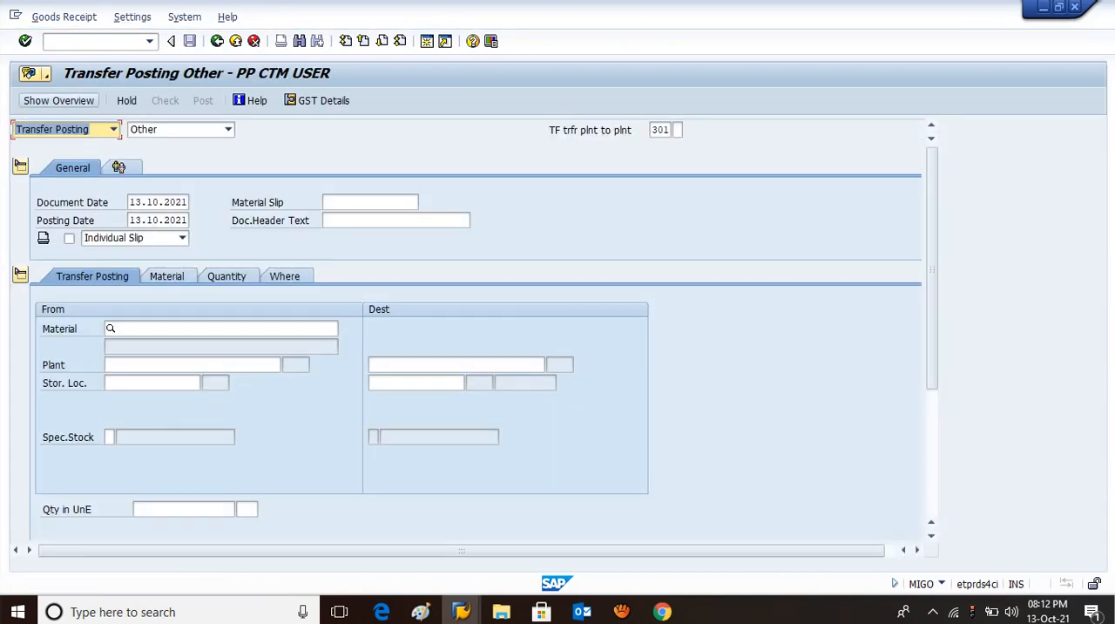
Choose Transfer Posting as the action with Other as the reference, and go to the movement type.
key("F4")
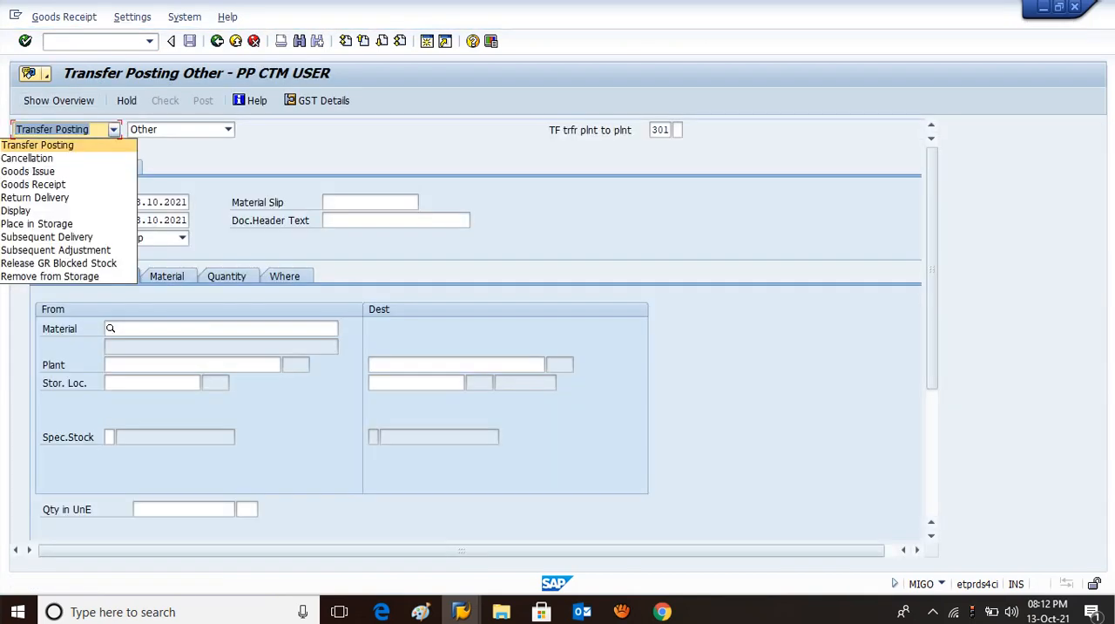
key("Return")
key("Tab")
key("F4")
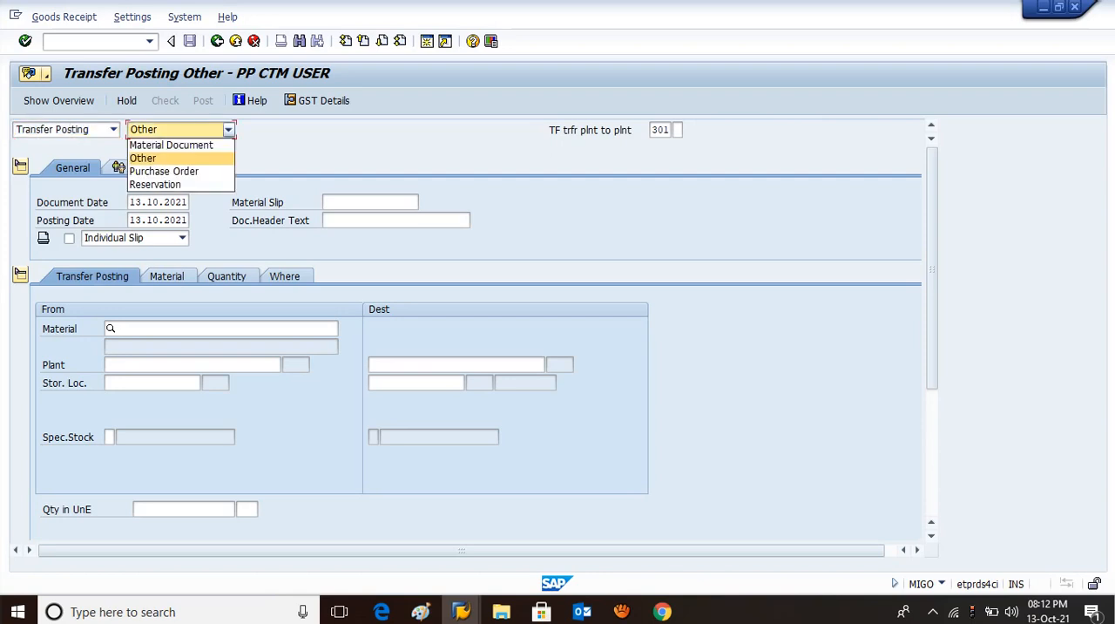
key("Up")
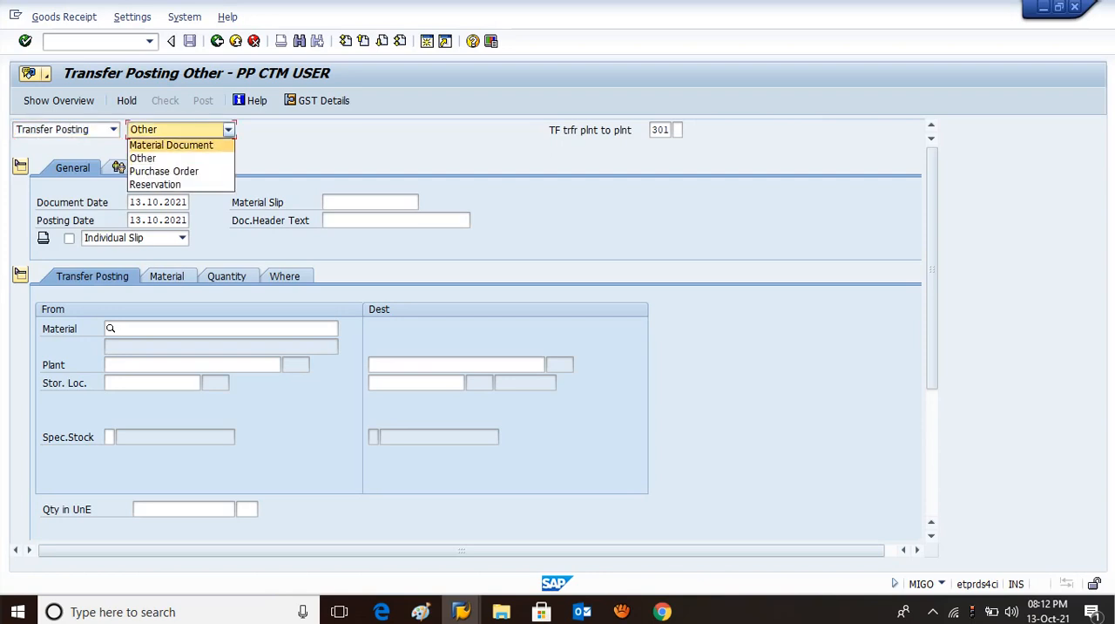
key("Down")
key("Down")
key("Down")
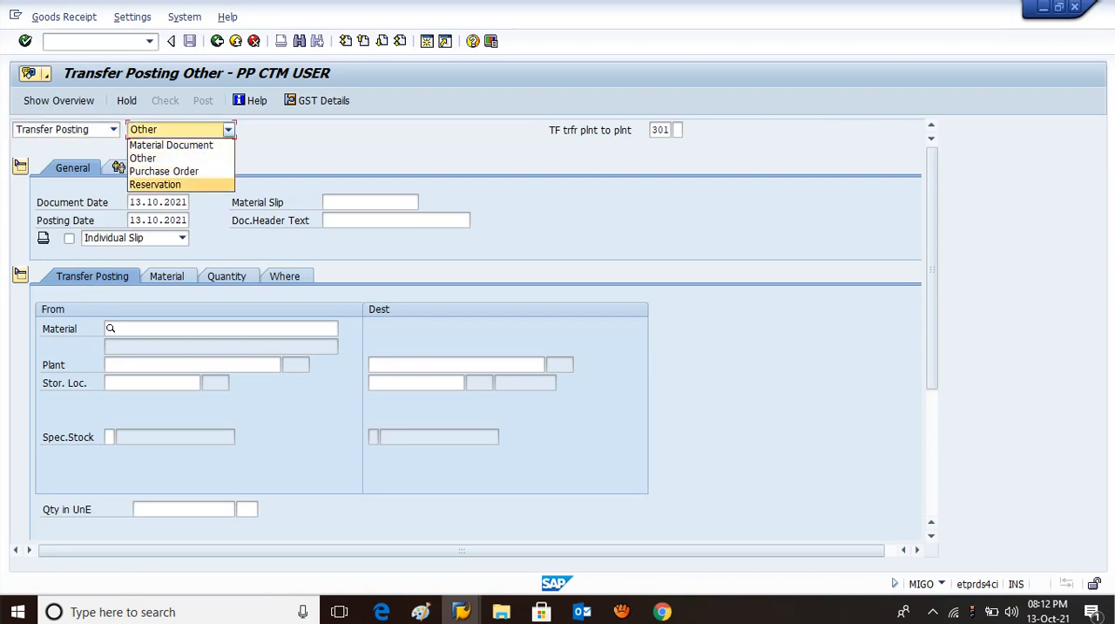
key("Up")
key("Up")
key("Return")
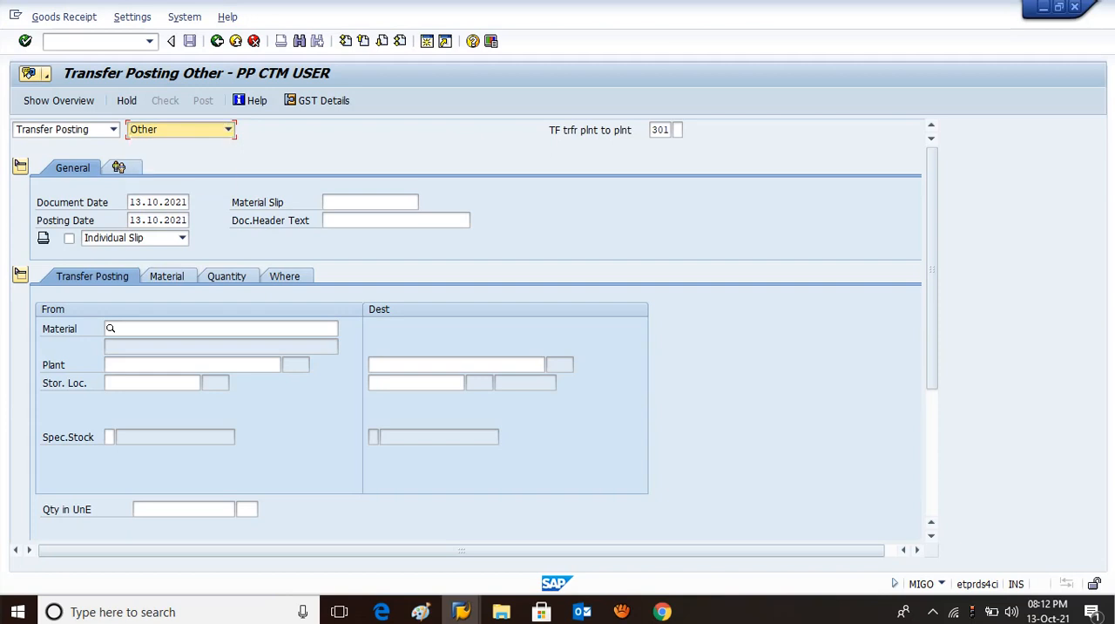
key("Tab")
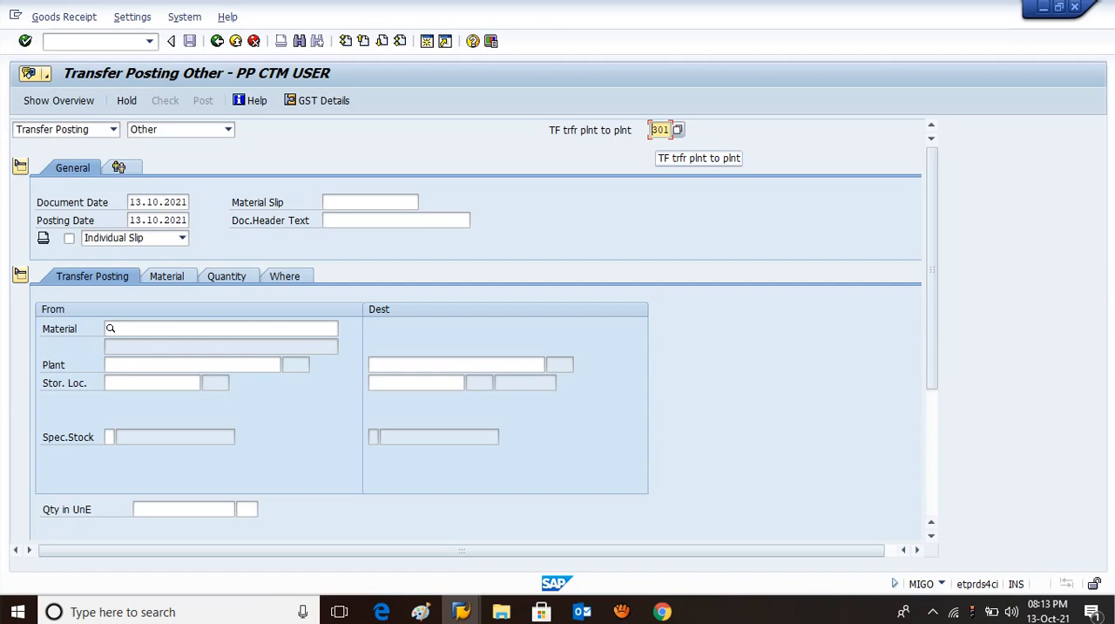
Set both the document date and the posting date of the transfer posting to 01.10.2021.
left_click(141, 202)
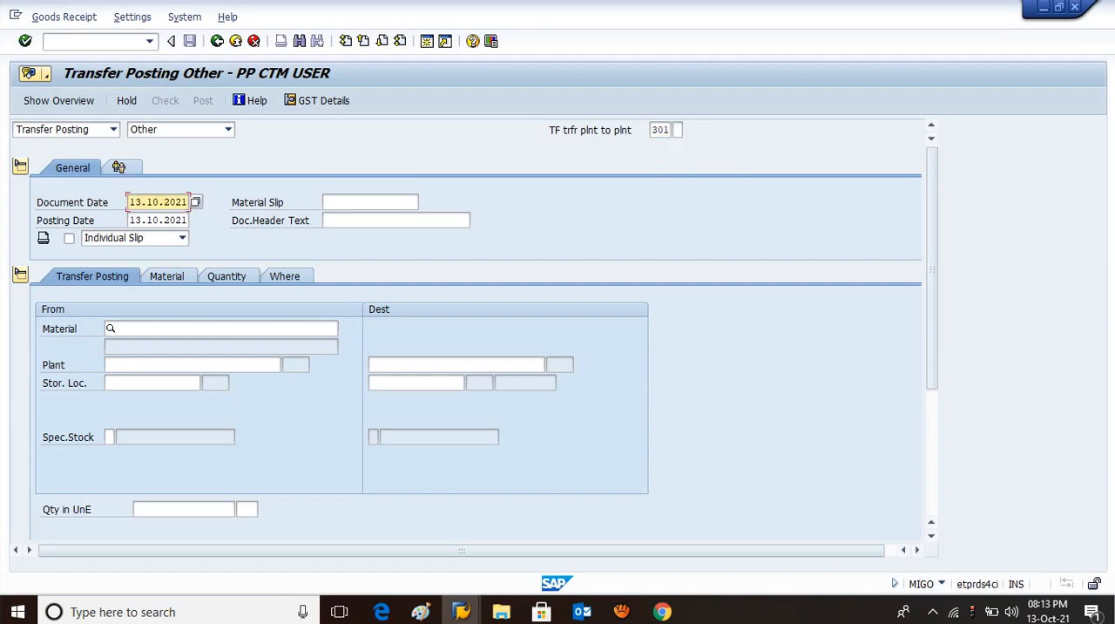
key("BackSpace")
key("BackSpace")
type("01")
left_click(141, 221)
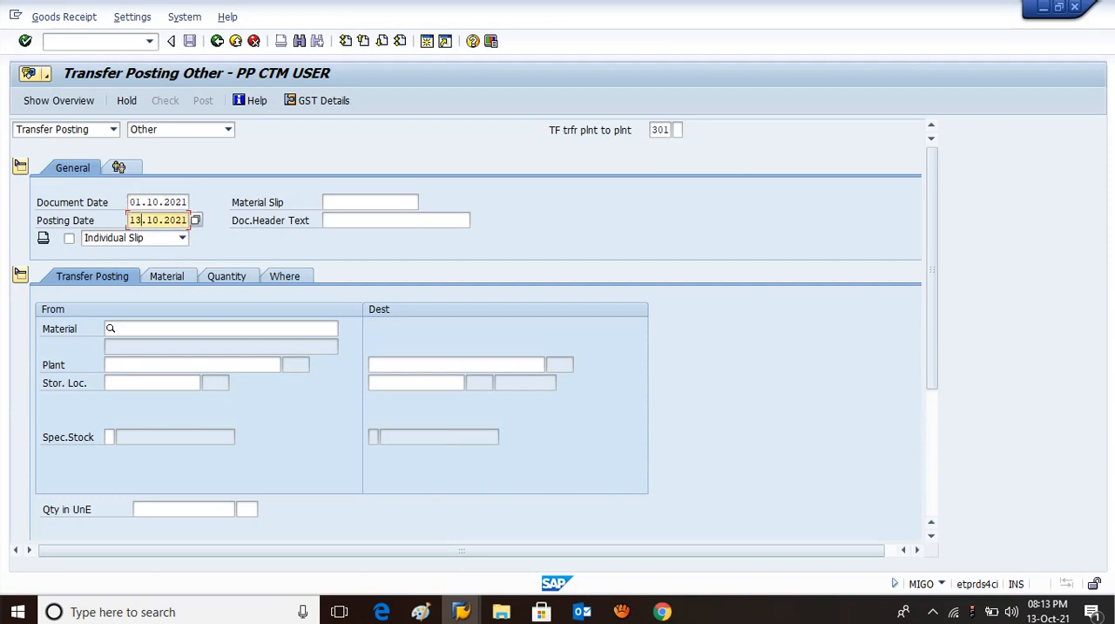
key("BackSpace")
key("BackSpace")
type("01")
key("Return")
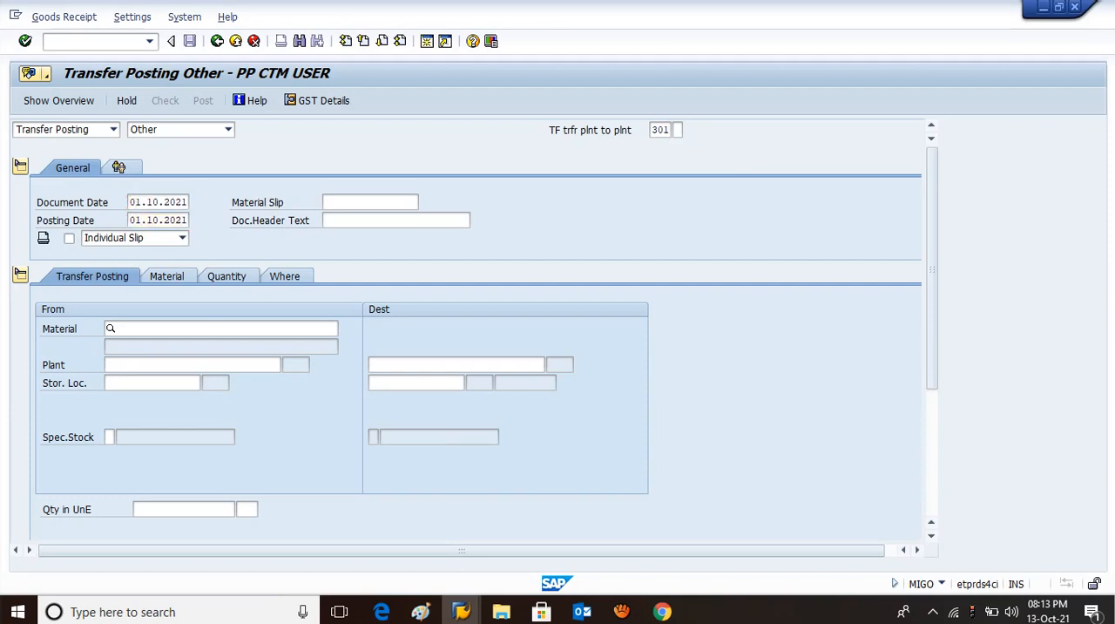
key("alt+Tab")
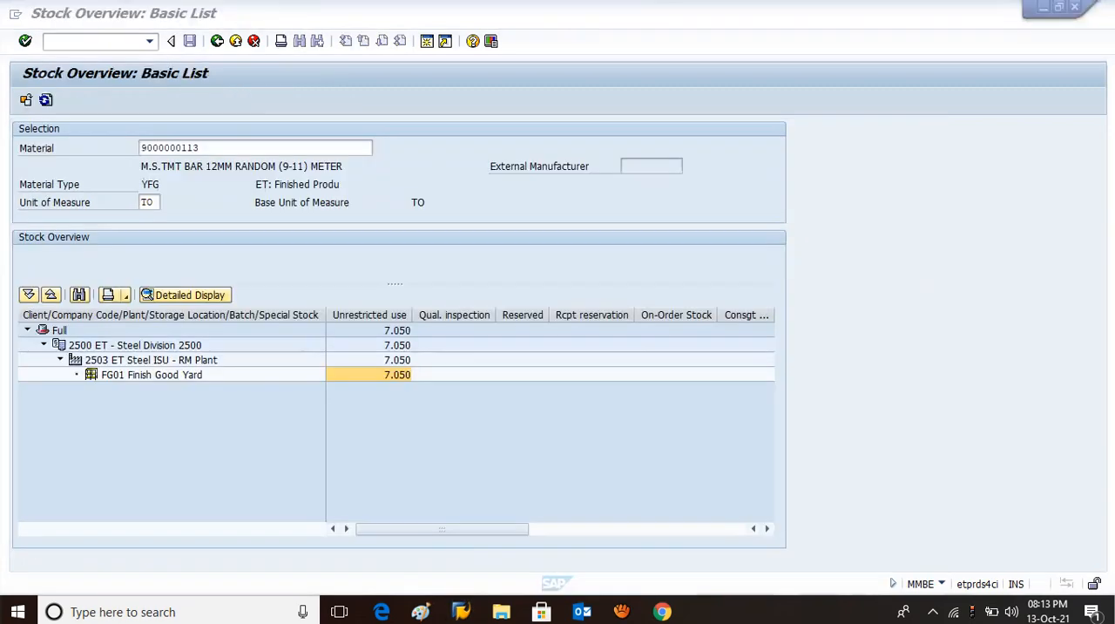
key("shift+Right")
key("shift+Right")
key("shift+Right")
key("shift+Right")
key("shift+Right")
key("shift+Right")
key("shift+Right")
key("shift+Right")
key("shift+Right")
key("shift+Right")
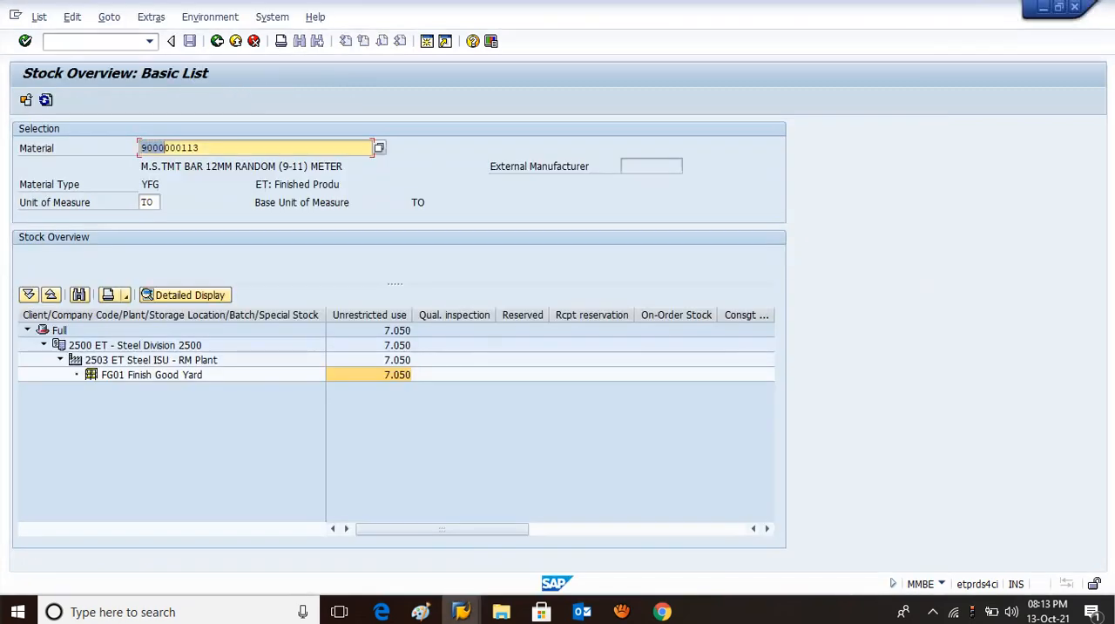
key("ctrl+c")
key("alt+Tab")
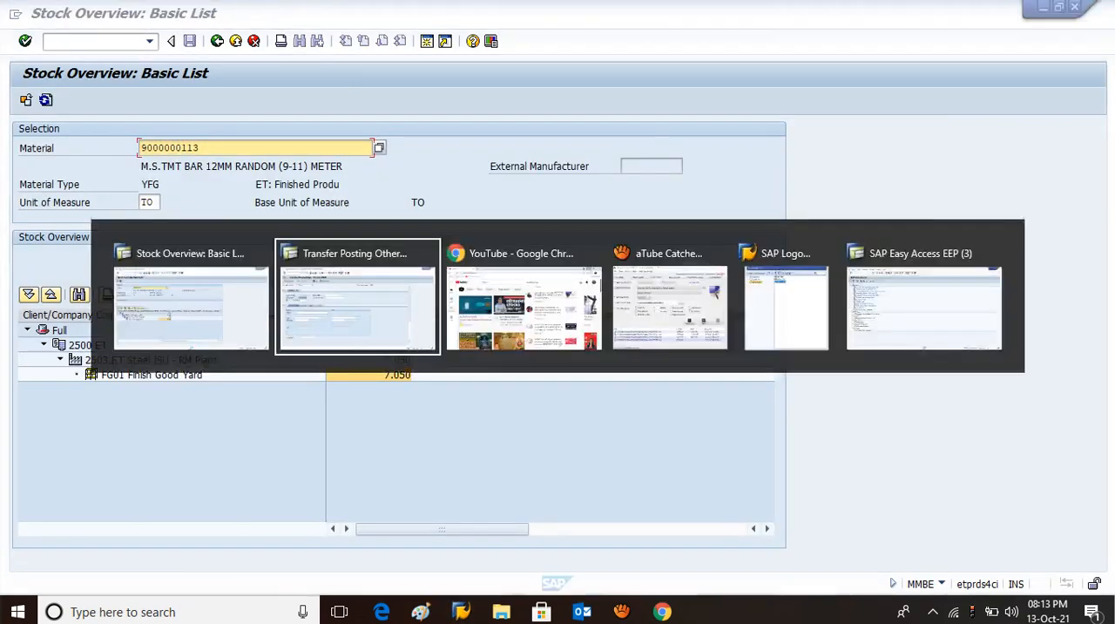
left_click(222, 329)
key("ctrl+v")
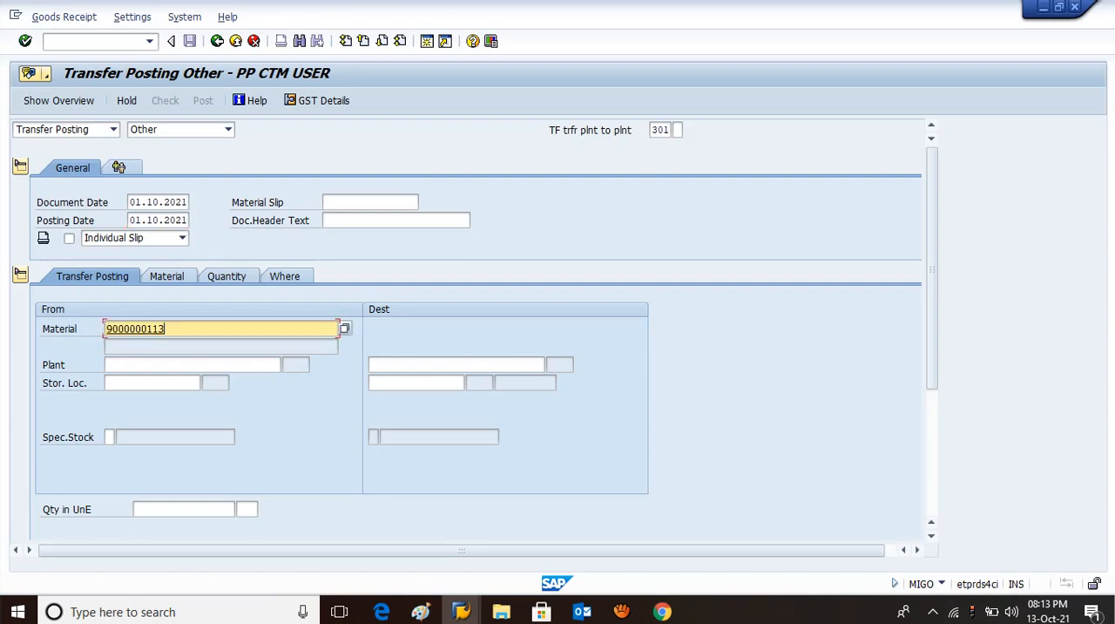
key("Return")
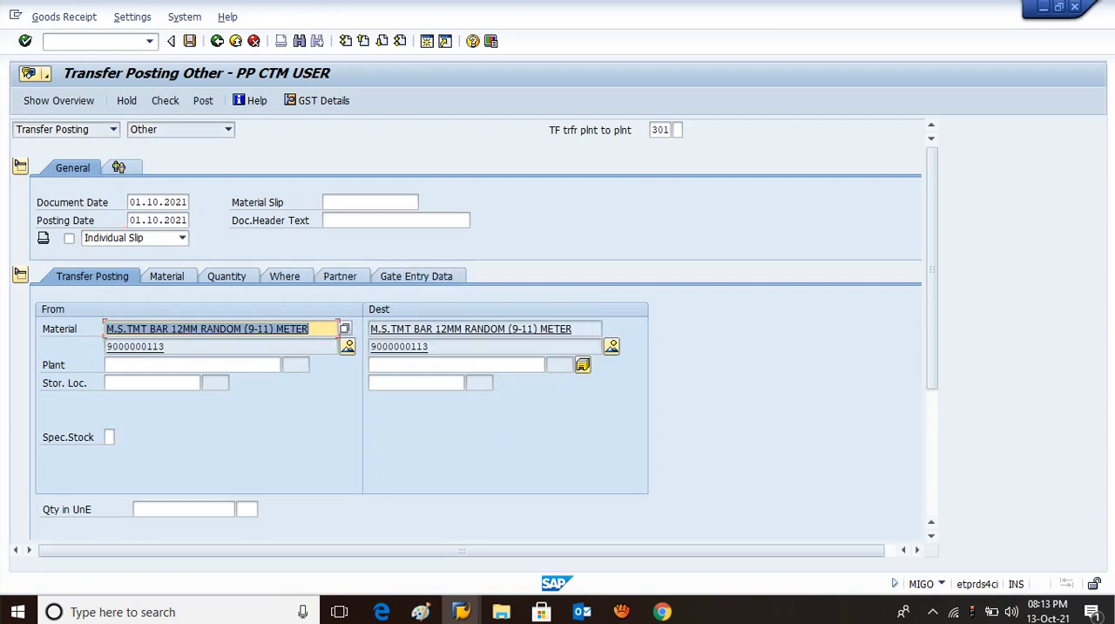
Set the source plant to 2503 and the source storage location to FG01.
left_click(191, 365)
type("2503")
key("Return")
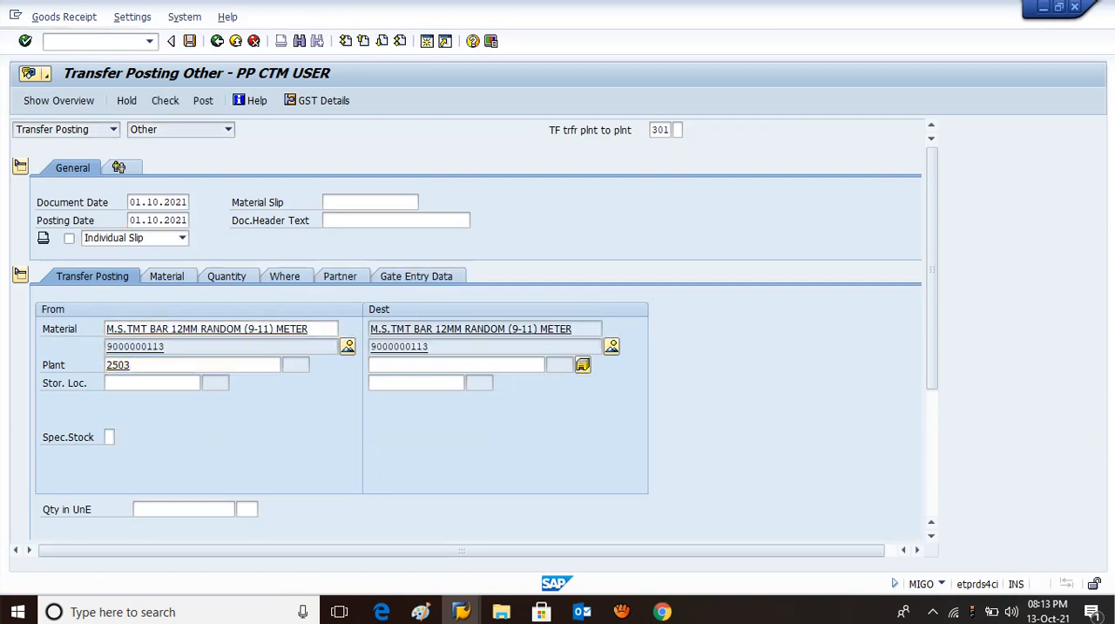
left_click(153, 383)
type("fg01")
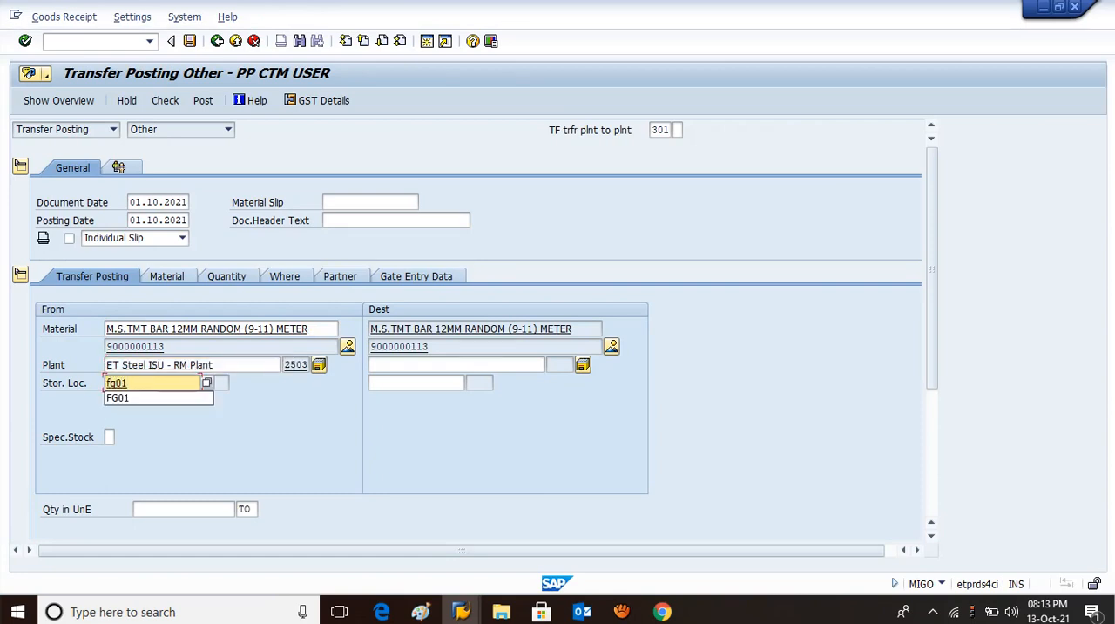
key("Return")
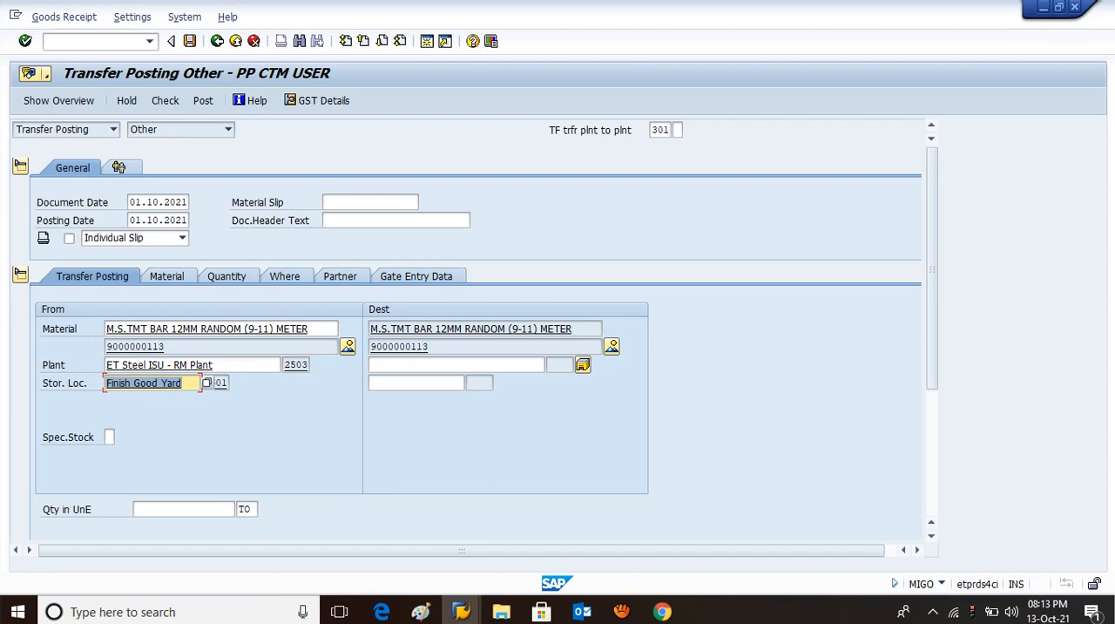
Set the destination plant to 2503 and the destination storage location to FG01.
left_click(409, 365)
type("2503")
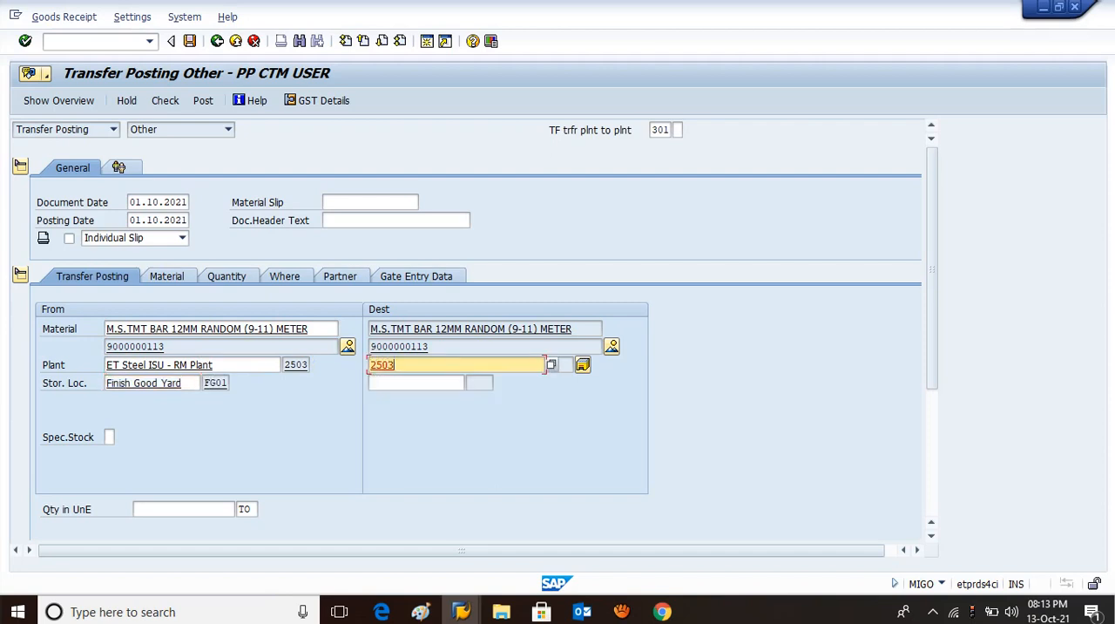
key("Return")
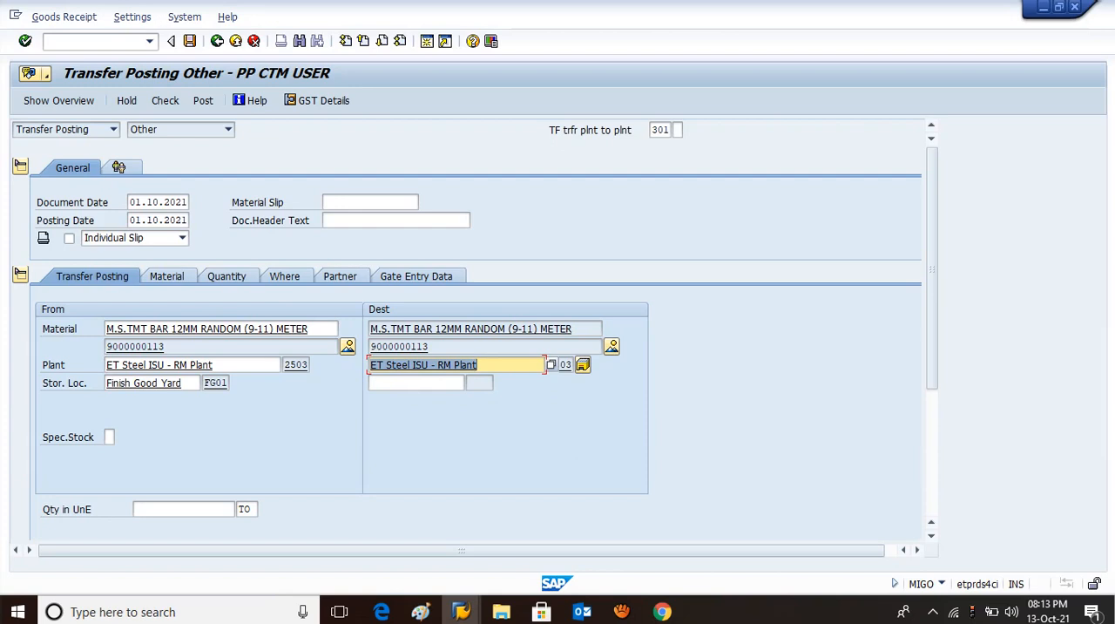
left_click(409, 382)
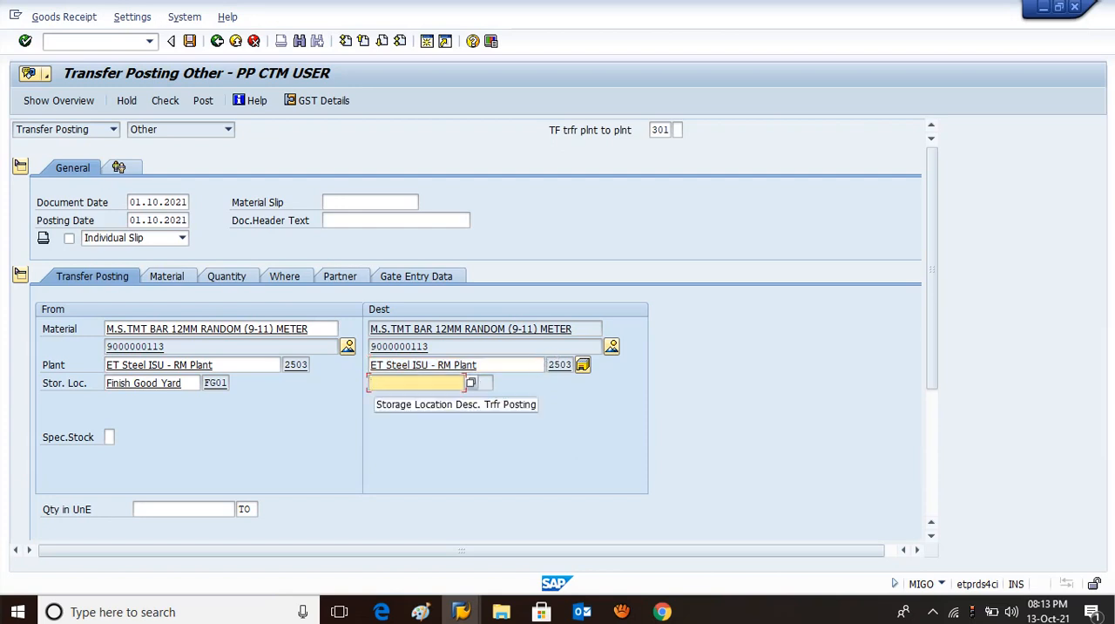
type("fg01")
key("Return")
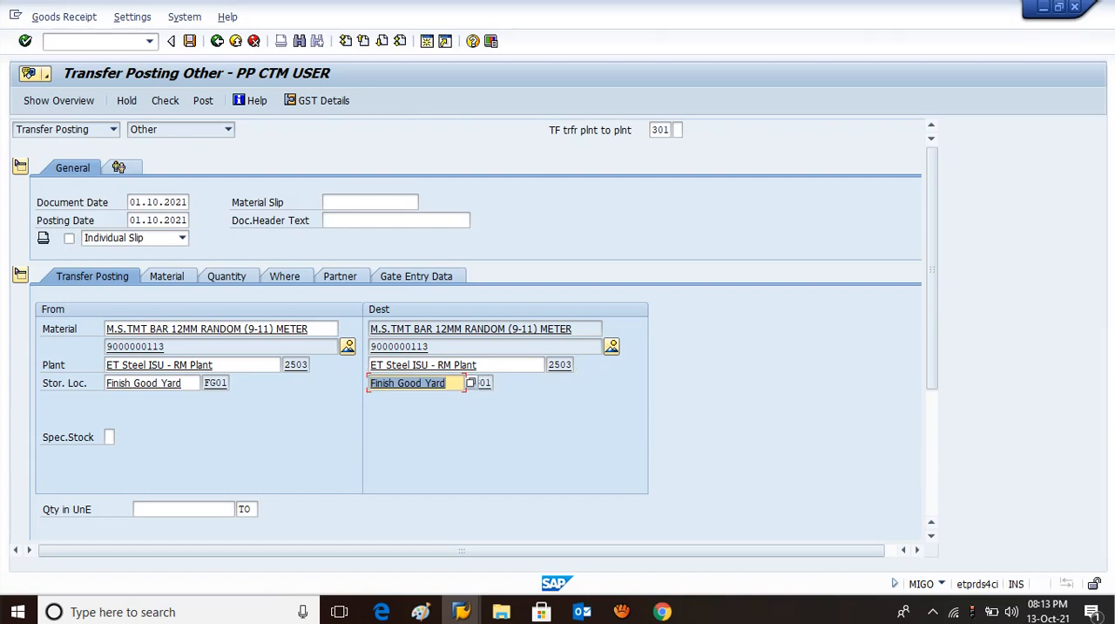
Set the transfer quantity to 1.0 TO and post the material document.
left_click(183, 509)
type("1")
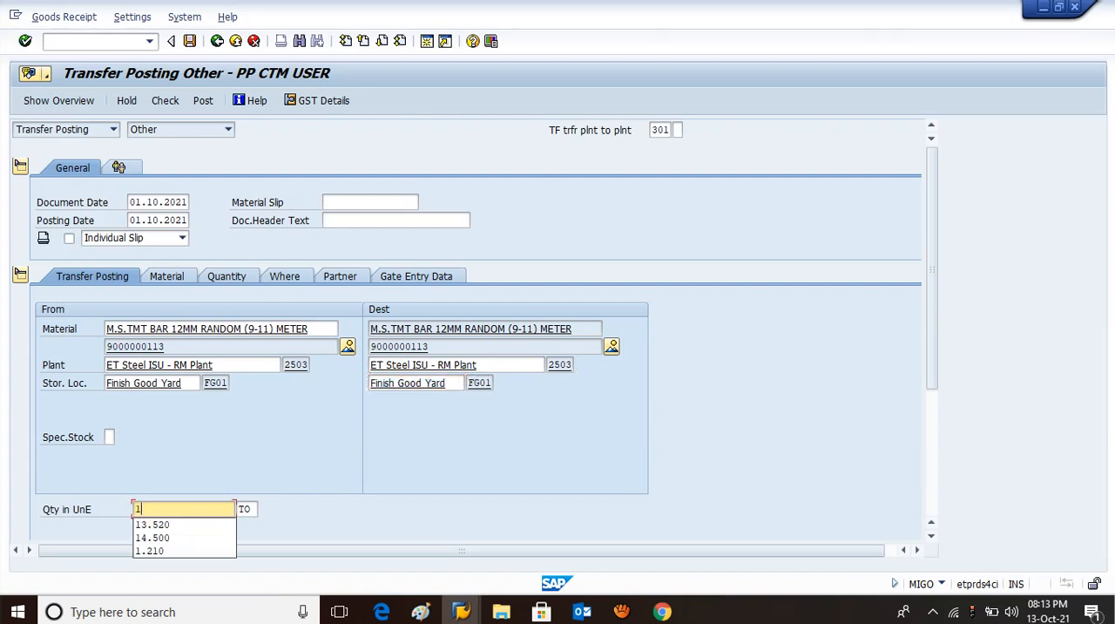
type(".0")
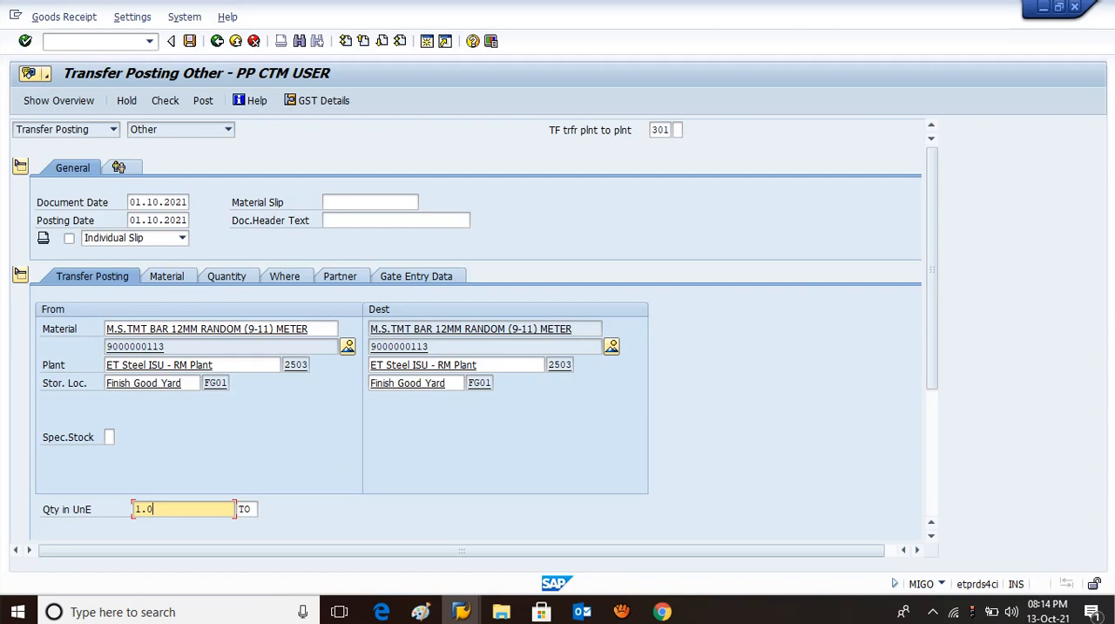
left_click(190, 41)
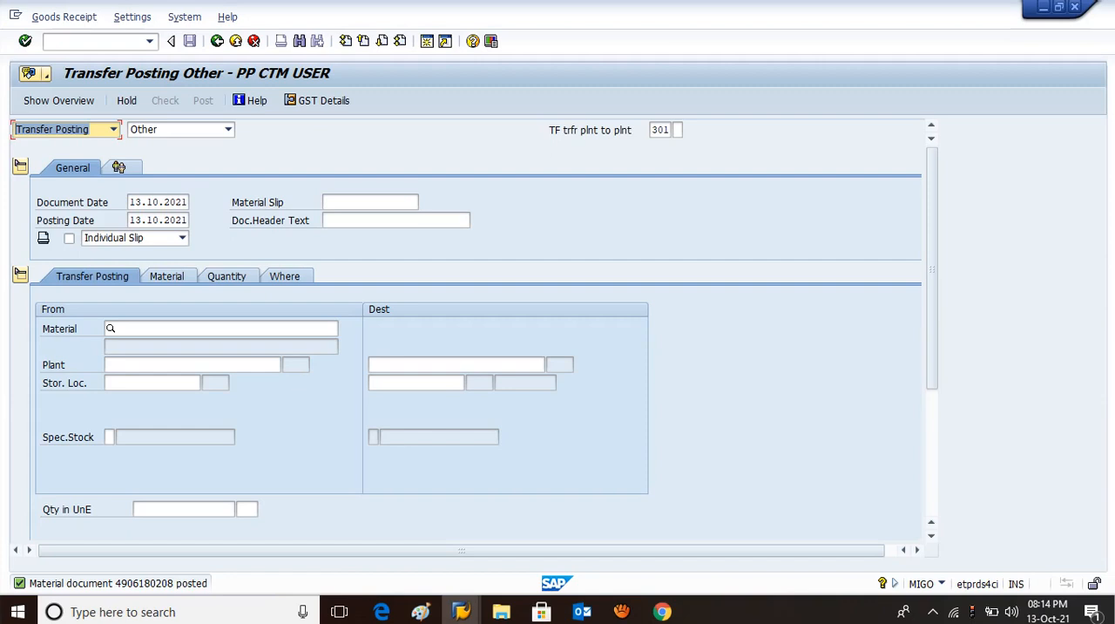
Leave the goods movement transaction and open the inspection lot selection with transaction QA32.
left_click(94, 42)
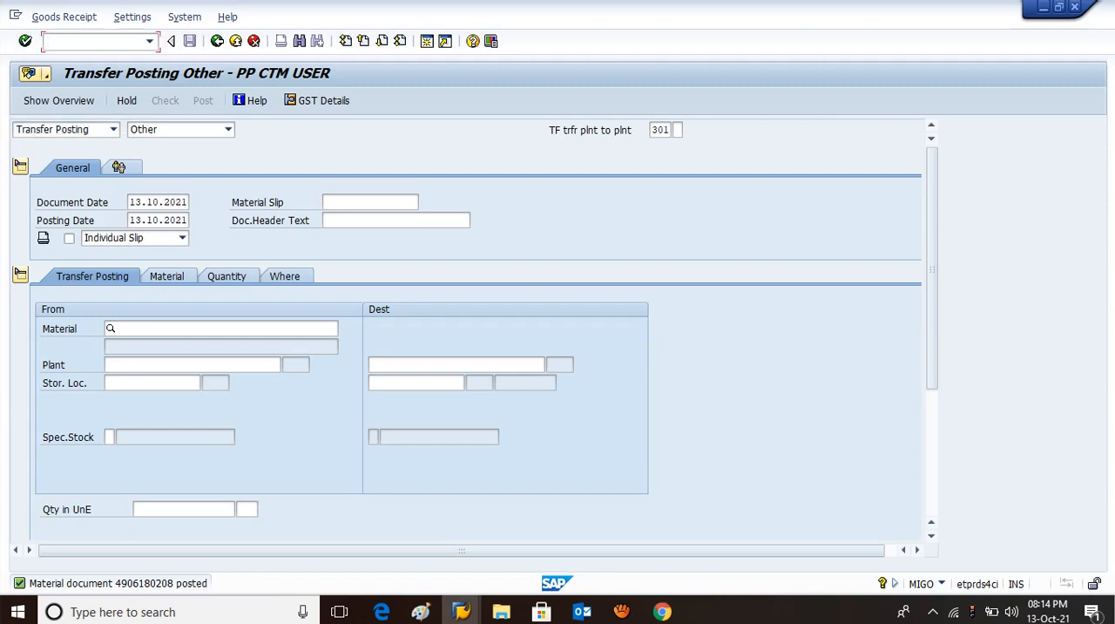
type("/n")
key("Return")
type("qa32")
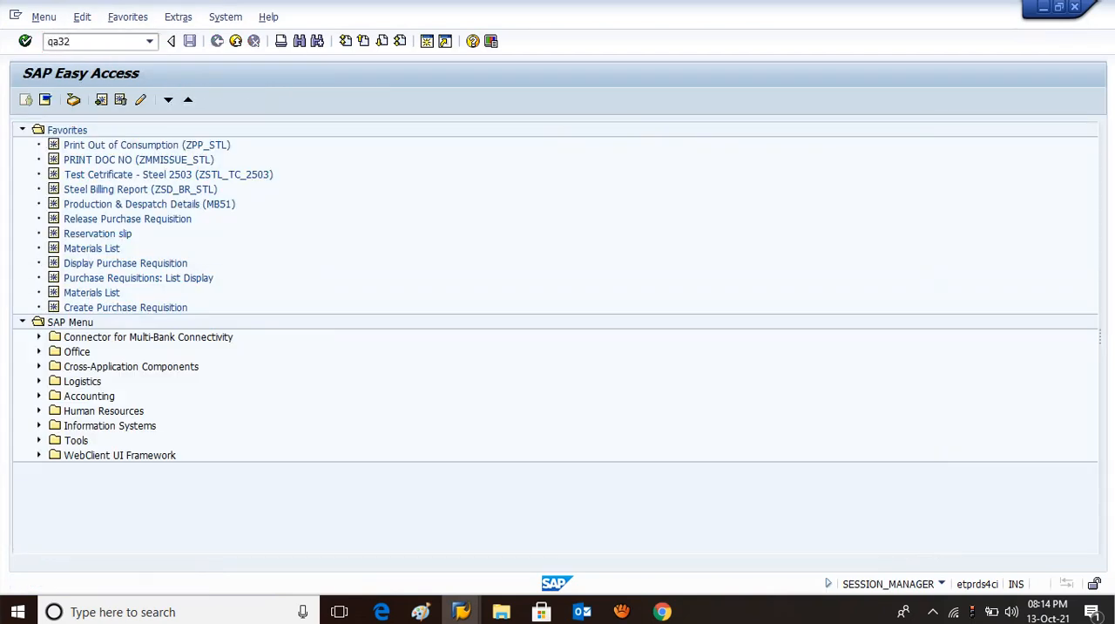
key("Return")
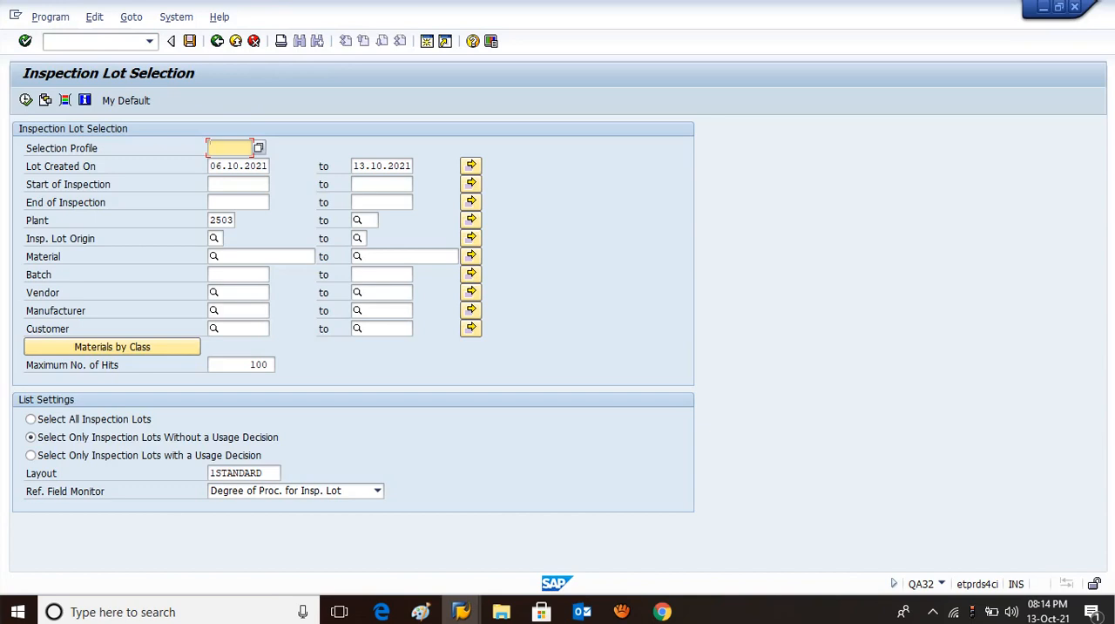
List all inspection lots of origin 08 created from 01.10.2021, regardless of usage decision.
left_click(223, 165)
key("BackSpace")
key("BackSpace")
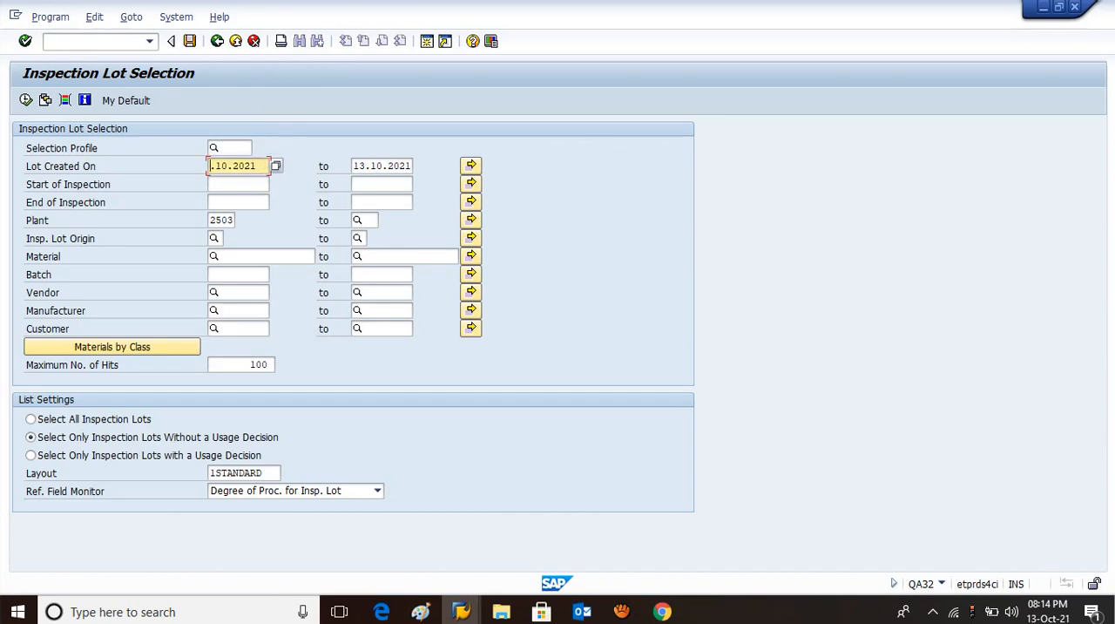
type("01")
left_click(215, 238)
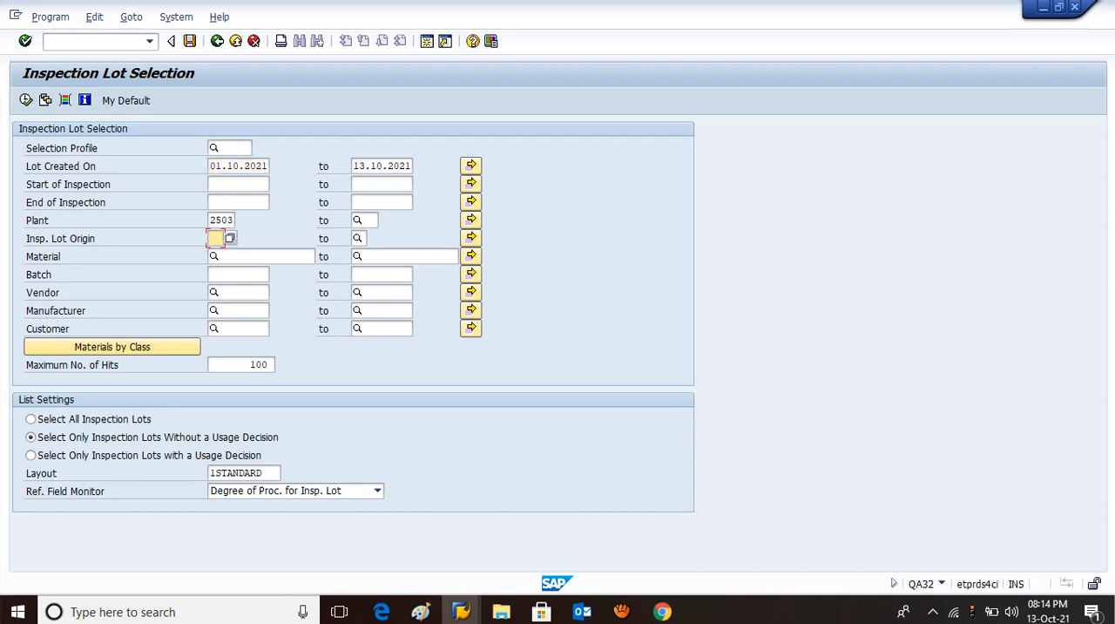
type("08")
left_click(32, 419)
left_click(26, 100)
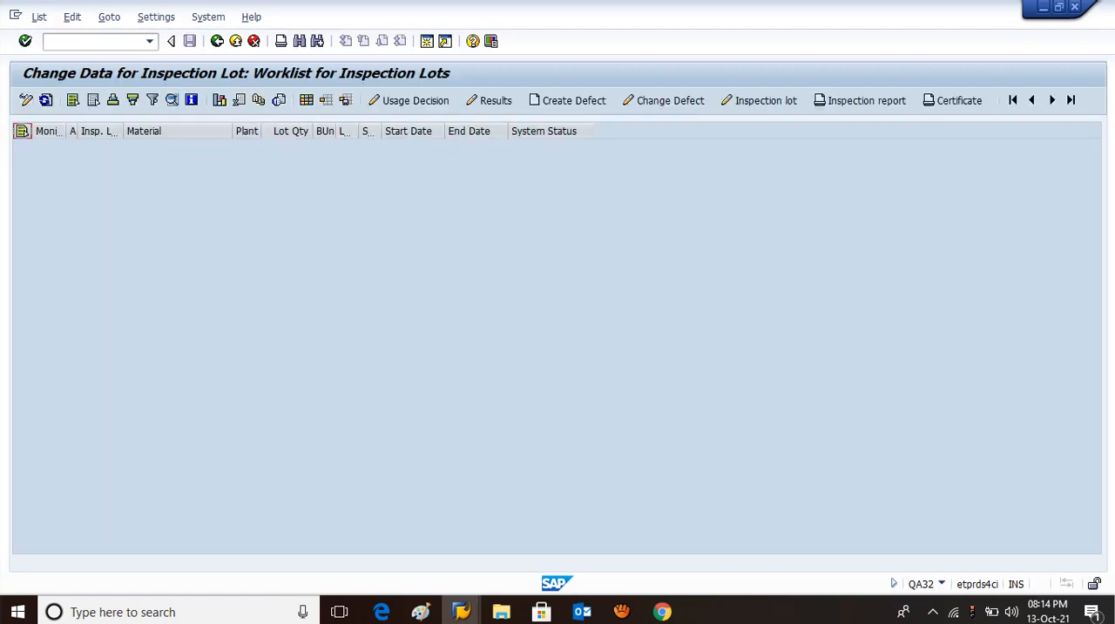
Return to the lot selection, clear the inspection lot origin and rerun the list for all origins.
left_click(217, 41)
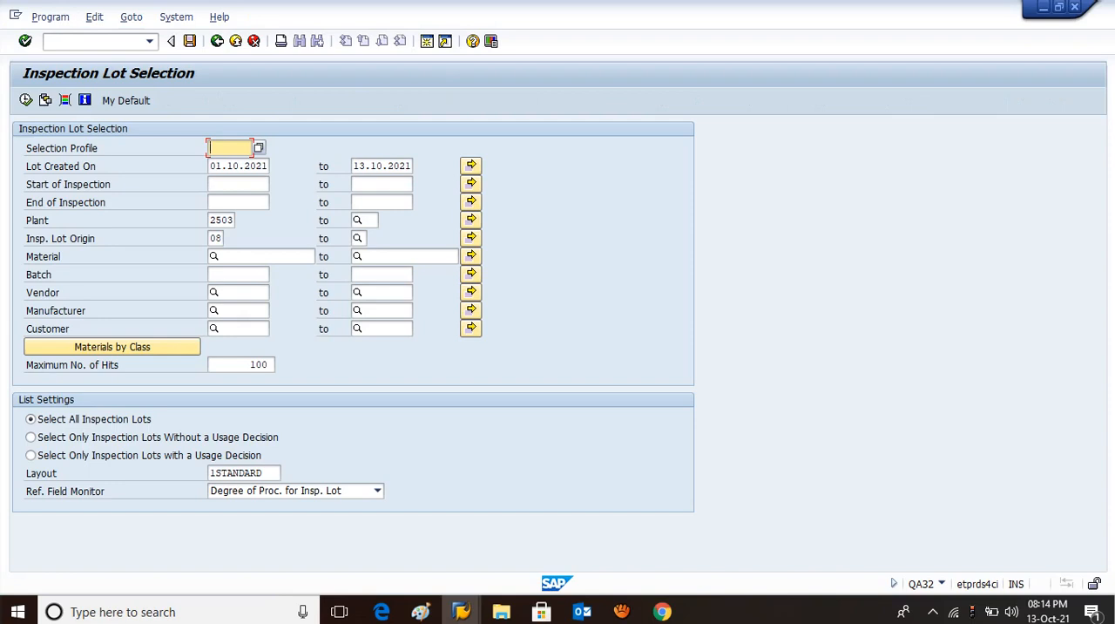
left_click(212, 238)
key("Delete")
key("Delete")
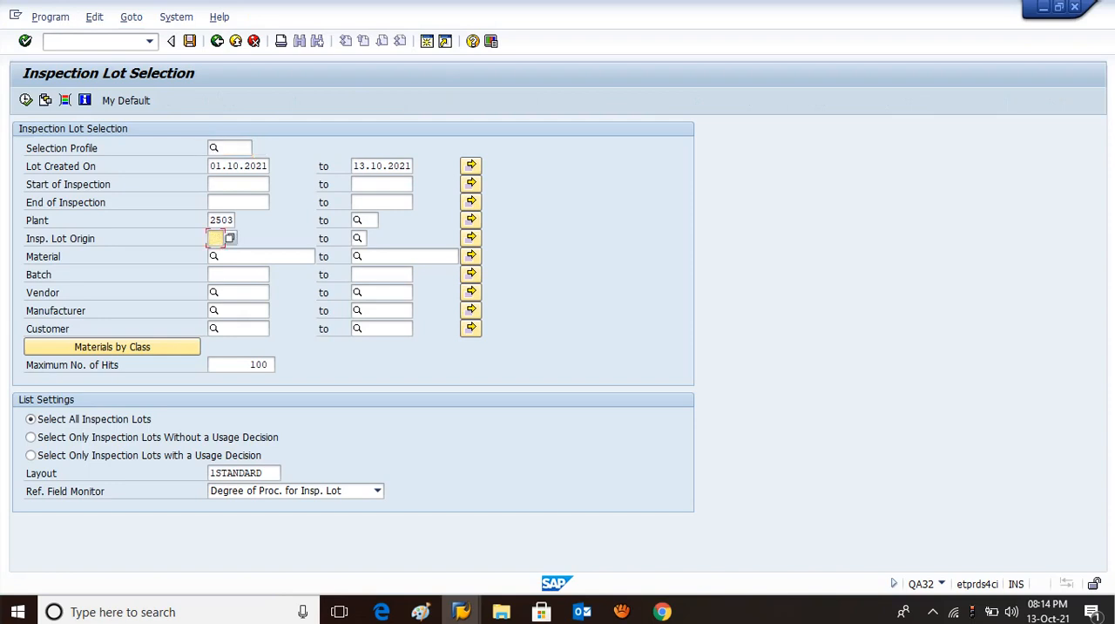
left_click(26, 100)
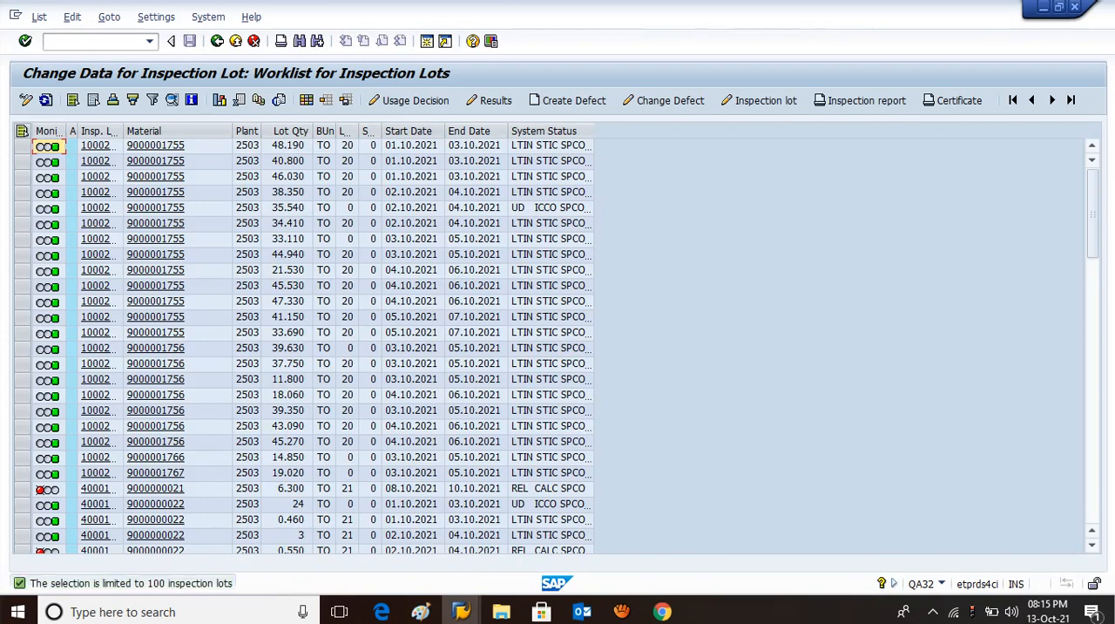
Return to the lot selection, remove the end date of the creation range and list the lots created on 01.10.2021.
left_click(217, 41)
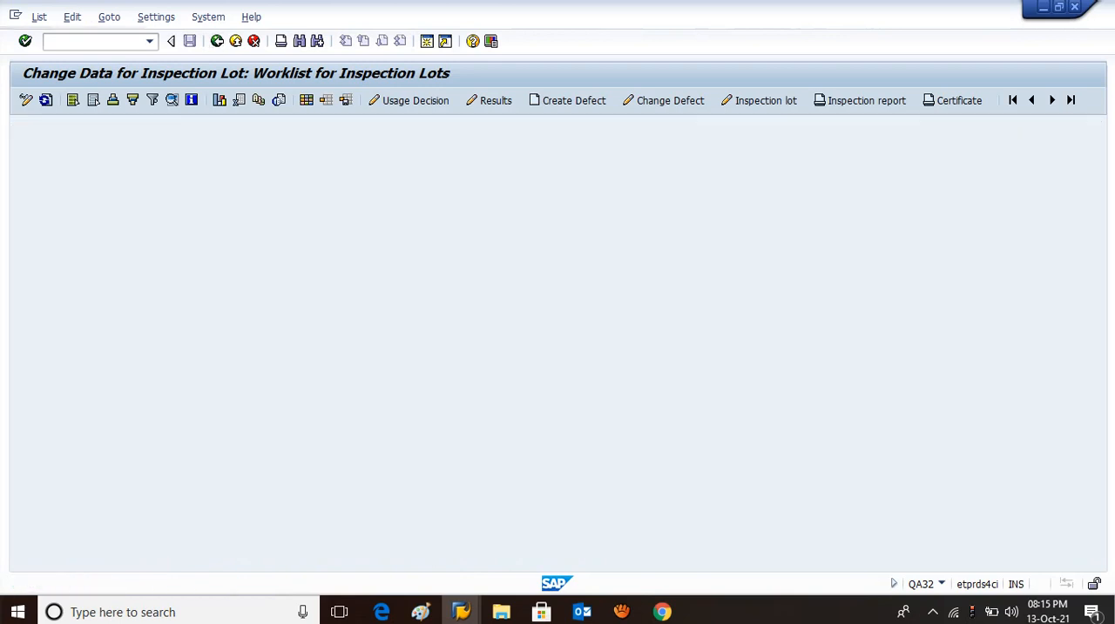
key("Tab")
key("Tab")
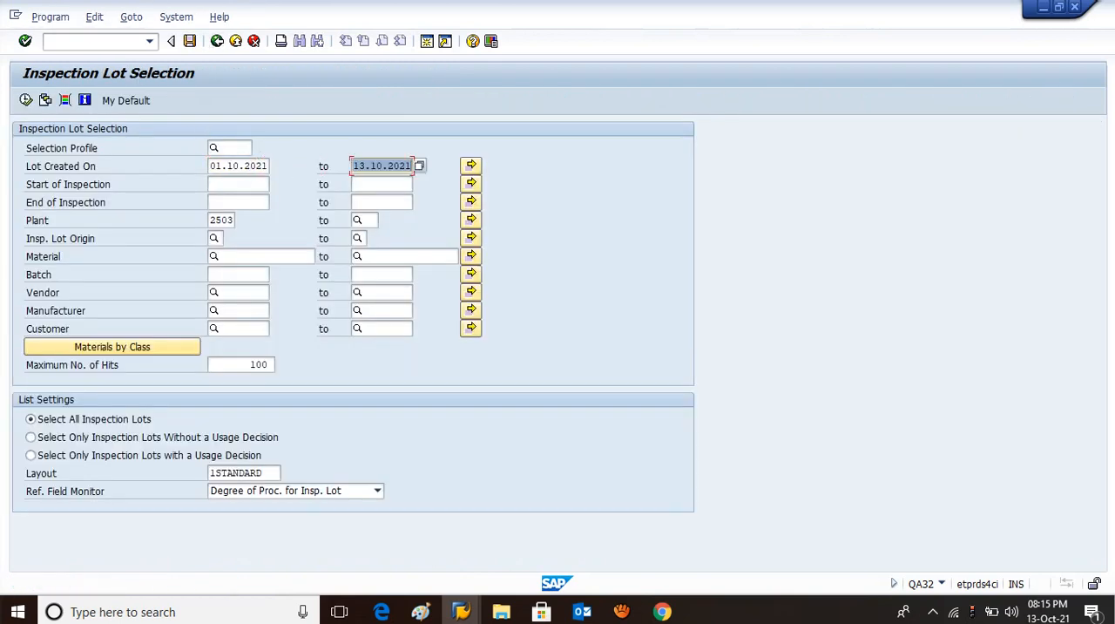
key("Delete")
key("Tab")
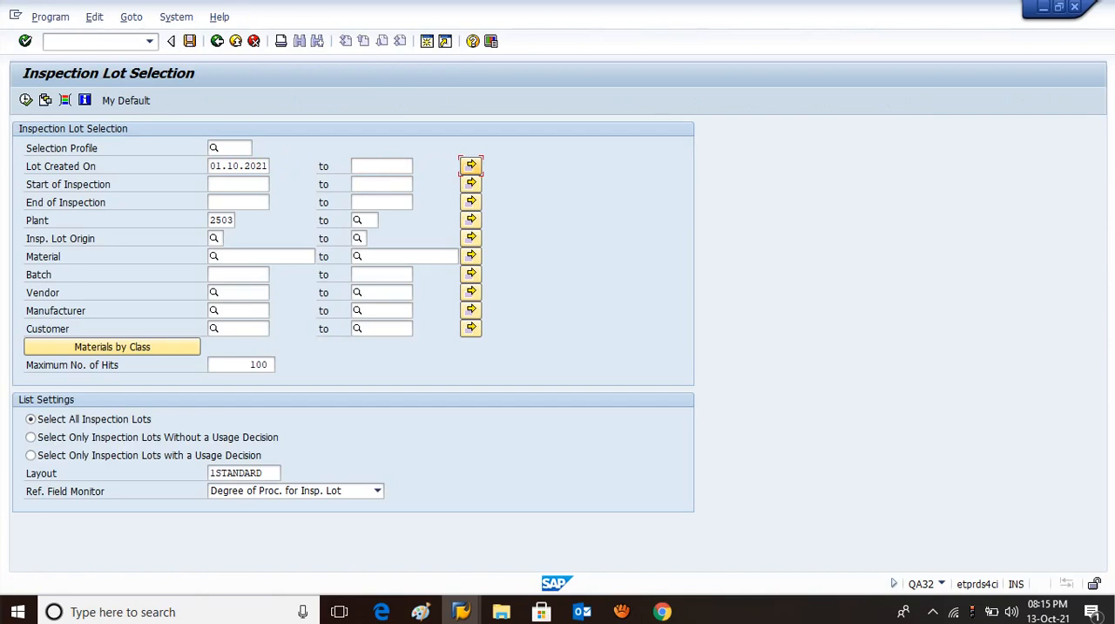
left_click(25, 100)
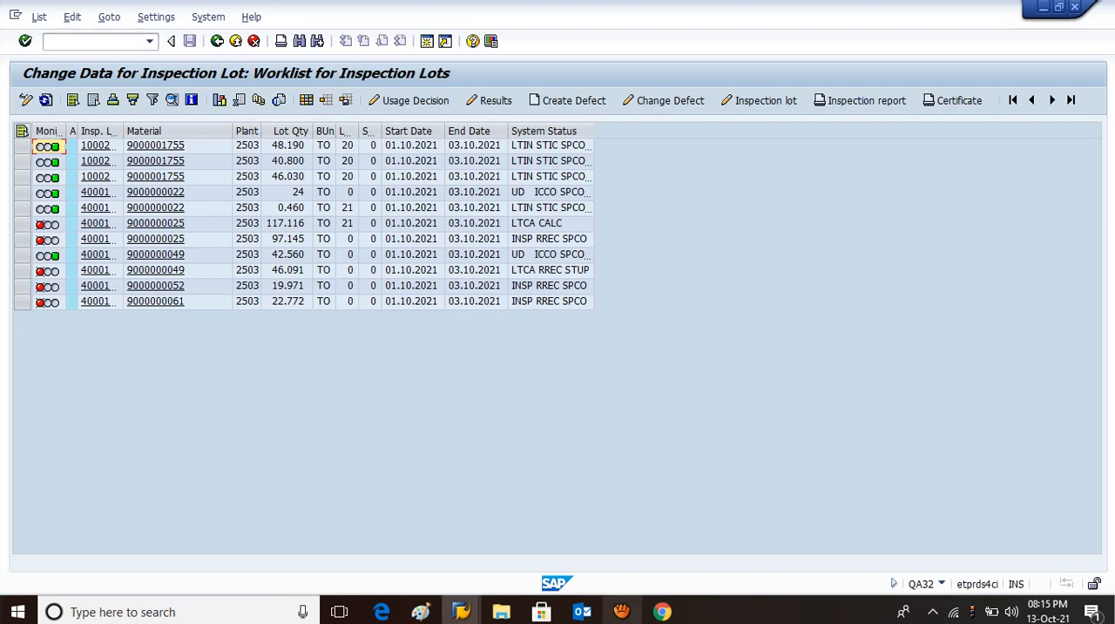
left_click(621, 612)
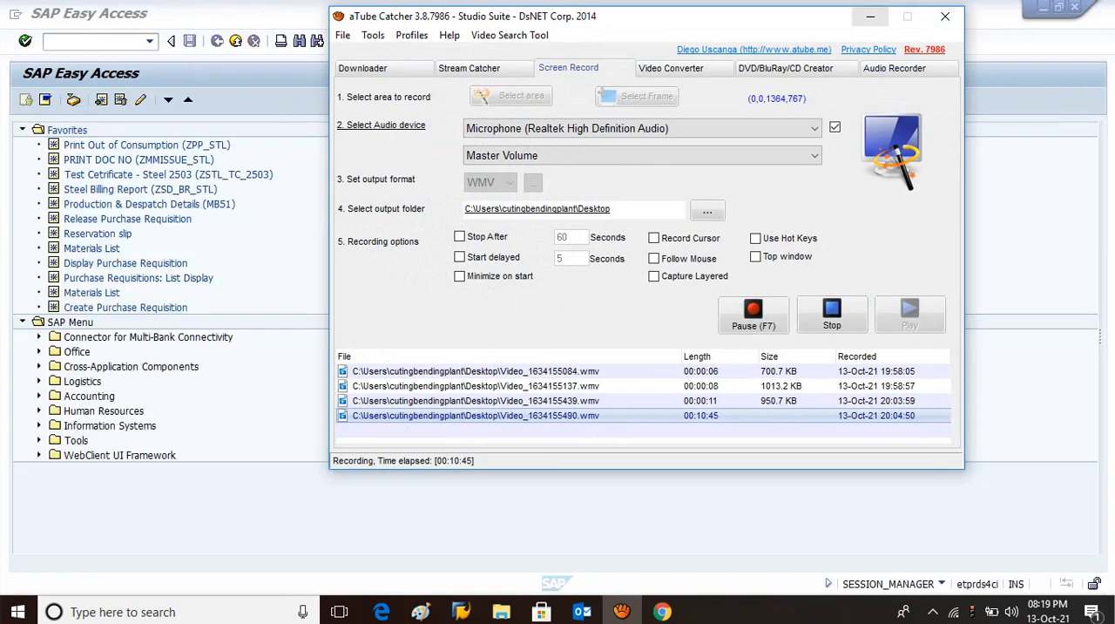
left_click(870, 16)
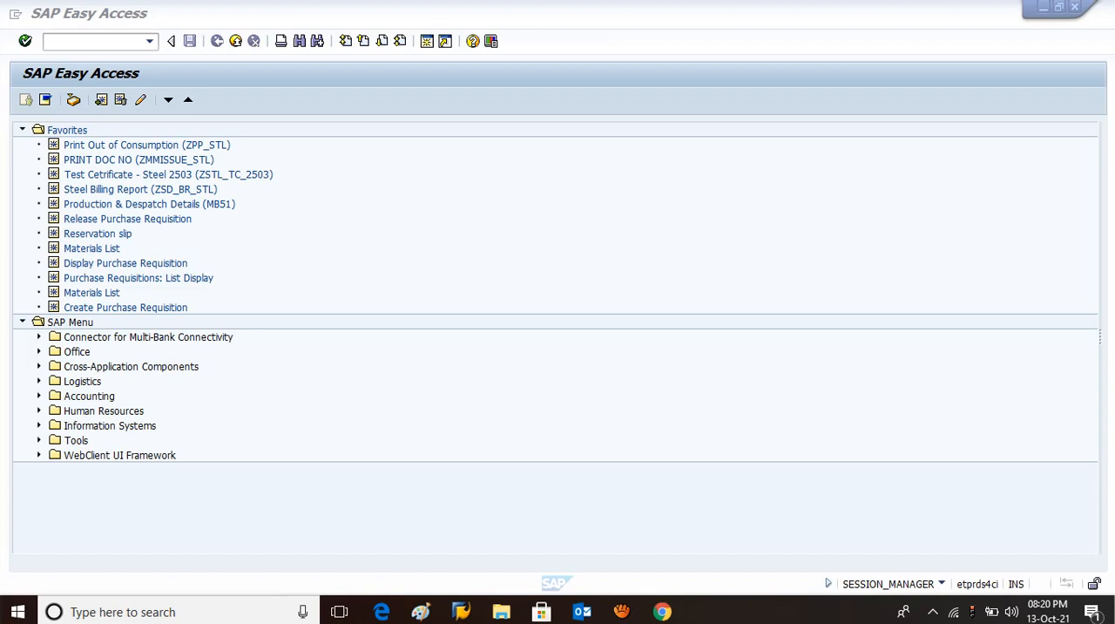
Reopen the inspection lot selection from SAP Easy Access with transaction QA32.
key("alt+Tab")
type("qa32")
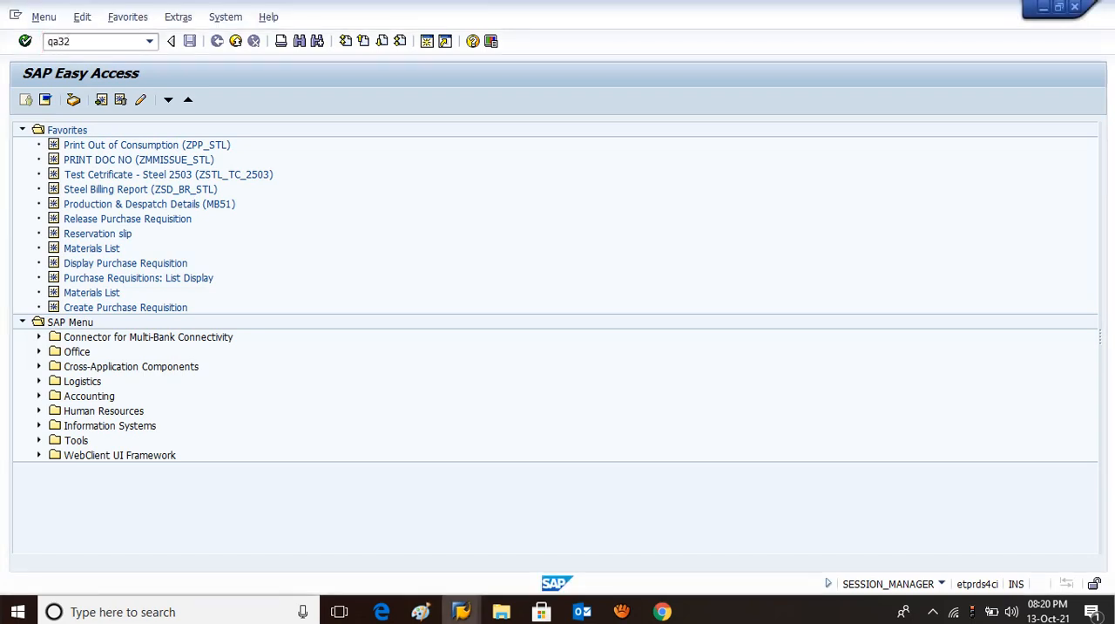
key("Return")
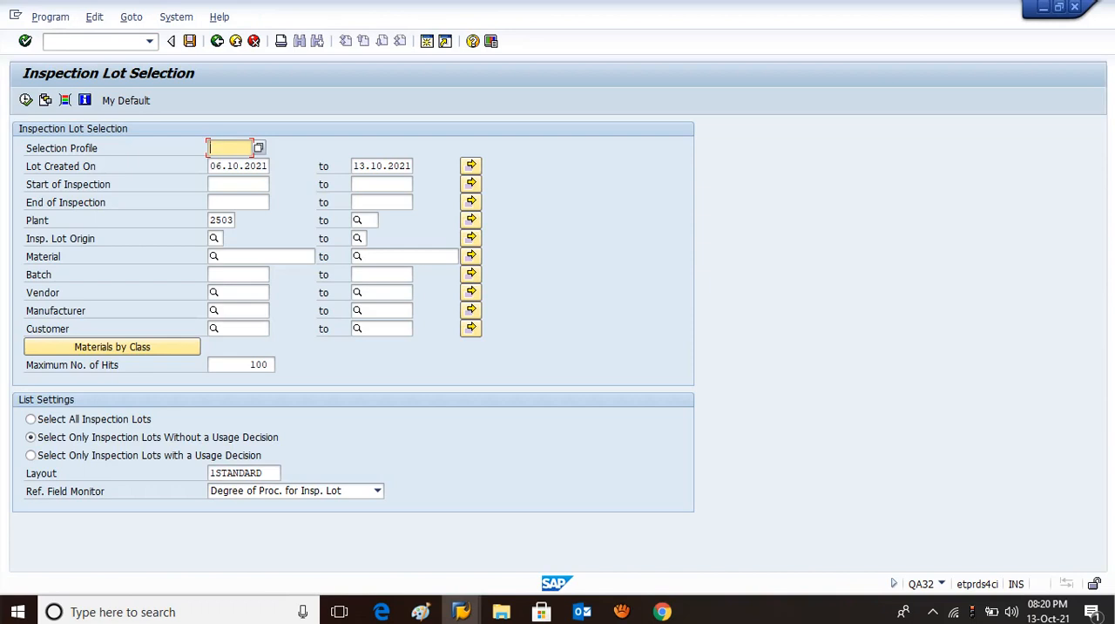
List all plant 2503 inspection lots of origin 08 created from 01.10.2021 to 13.10.2021, with or without a usage decision.
left_click(223, 166)
key("BackSpace")
type("1")
key("Tab")
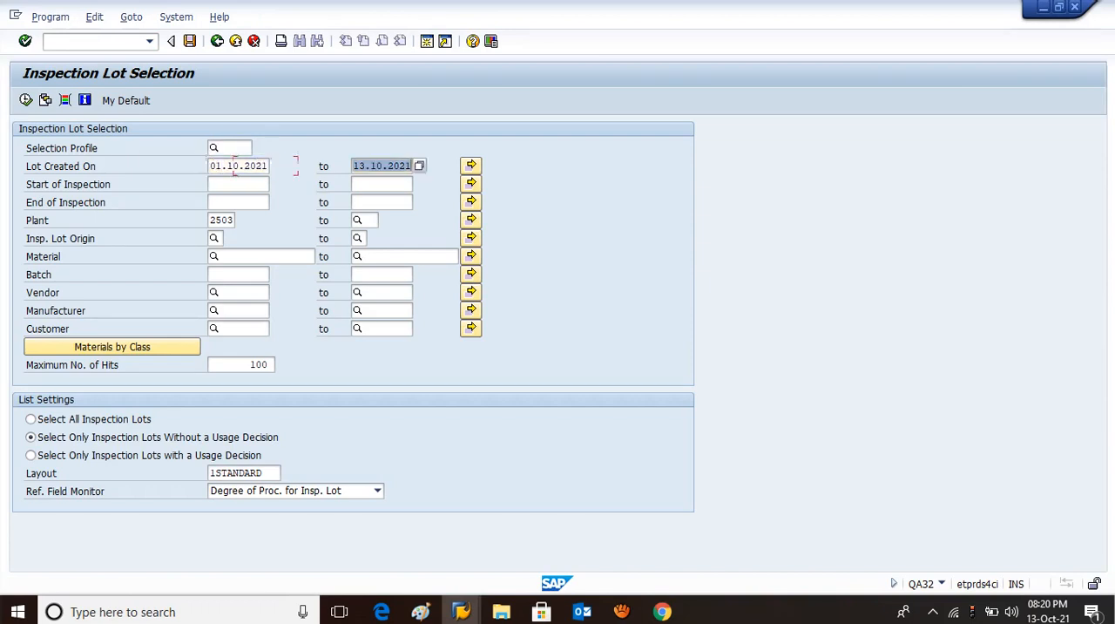
left_click(224, 237)
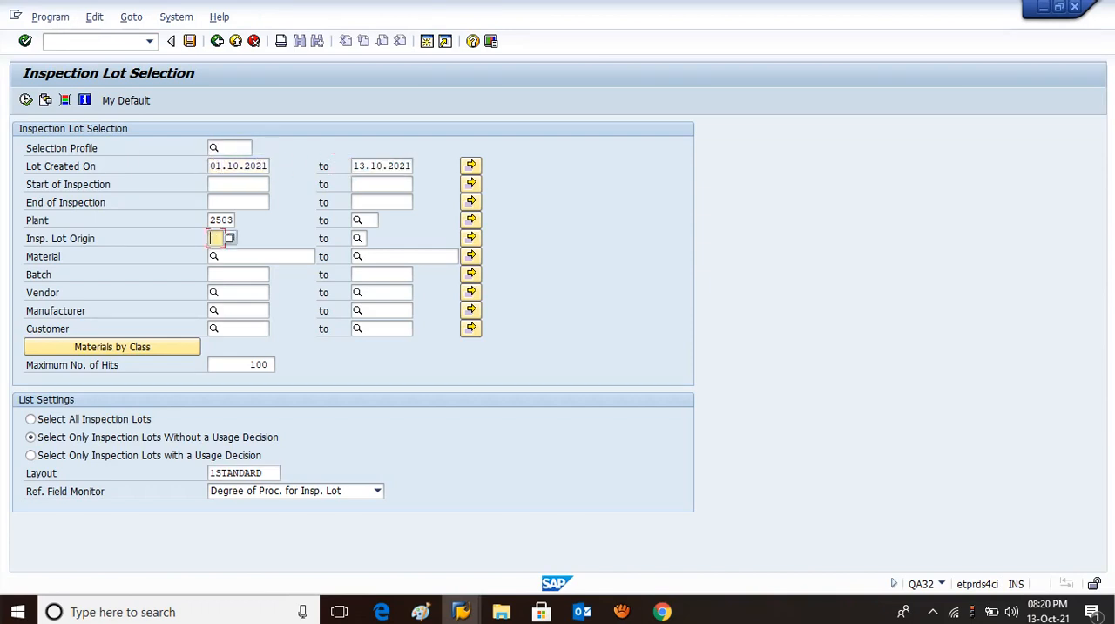
type("08")
key("Tab")
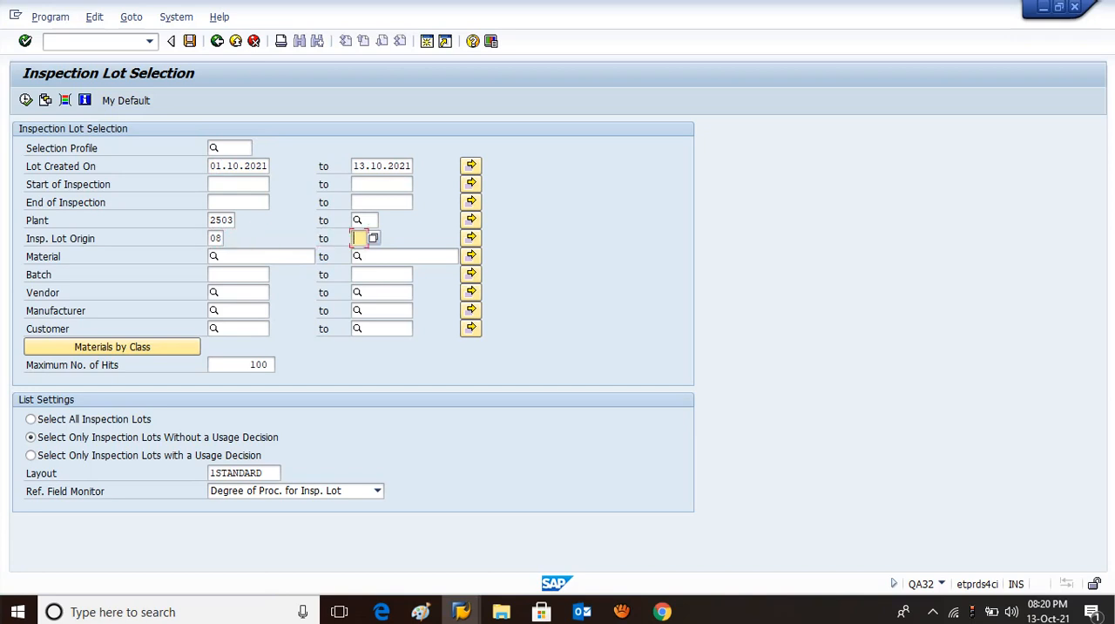
left_click(32, 419)
left_click(26, 100)
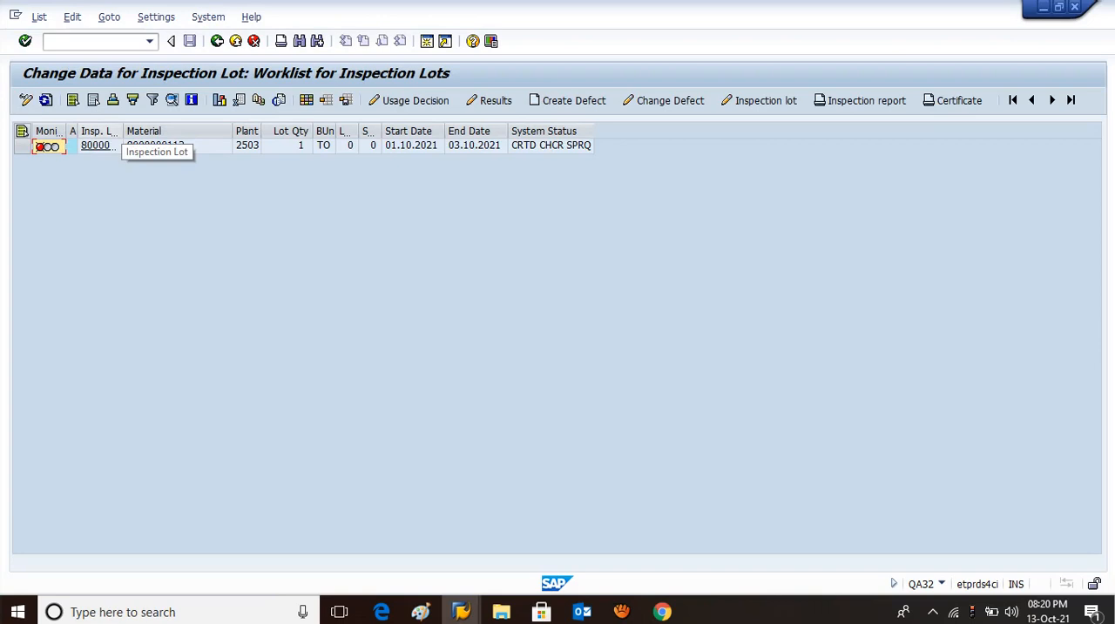
left_click_drag(123, 131, 189, 132)
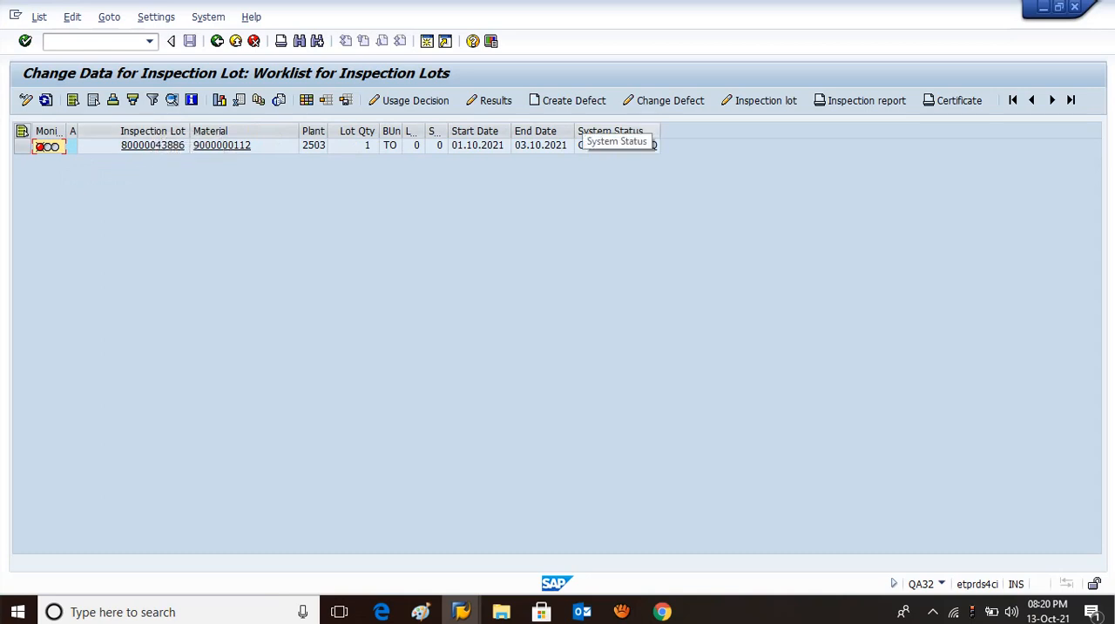
left_click(611, 130)
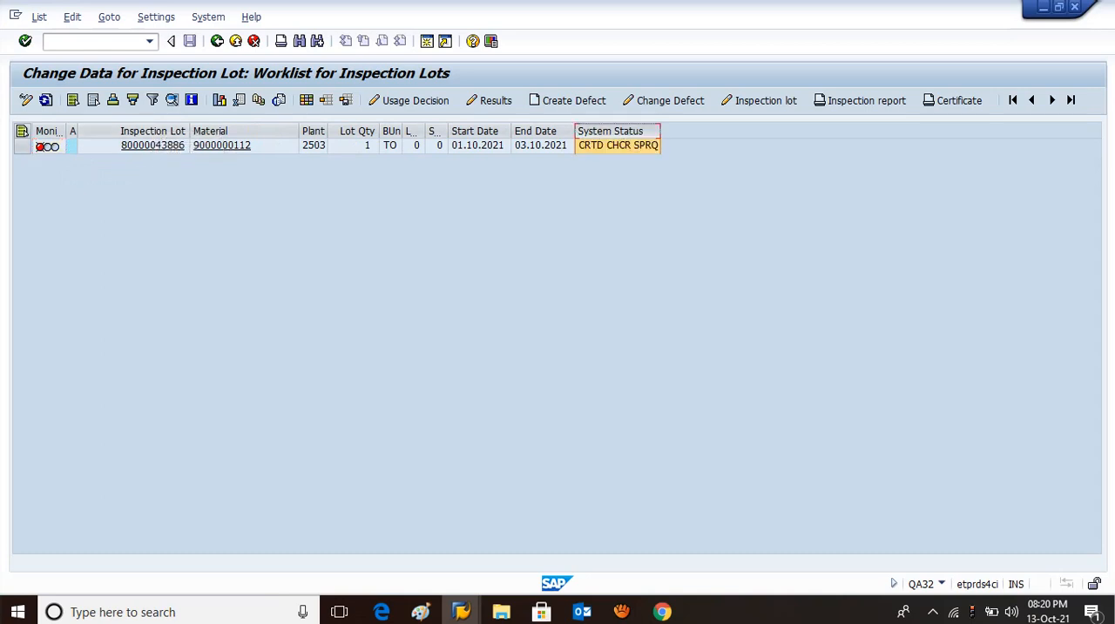
left_click(21, 146)
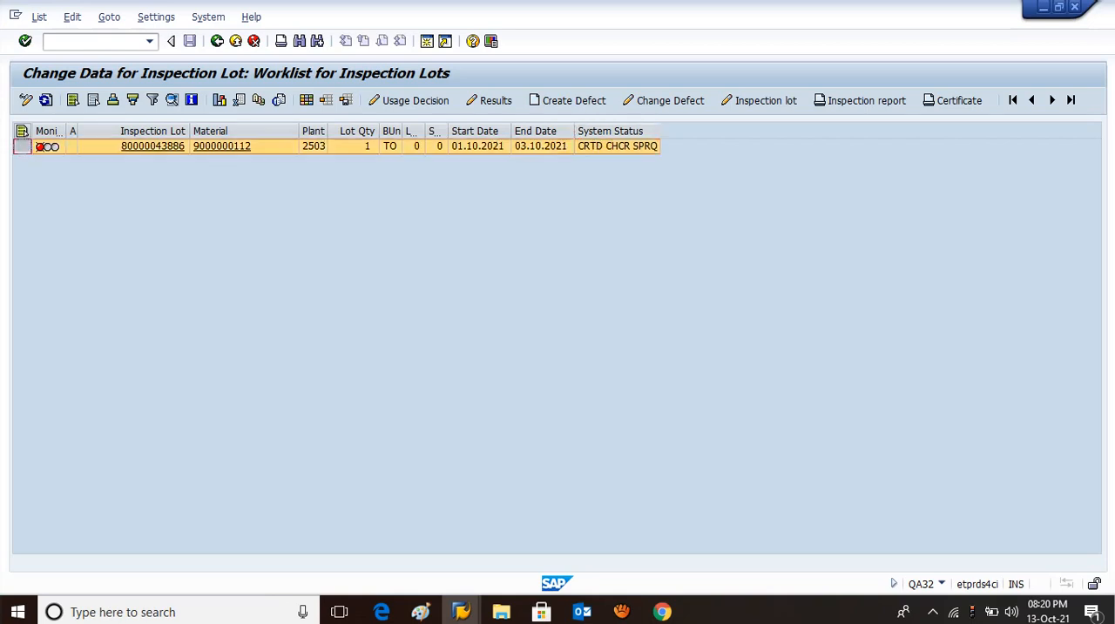
left_click(410, 101)
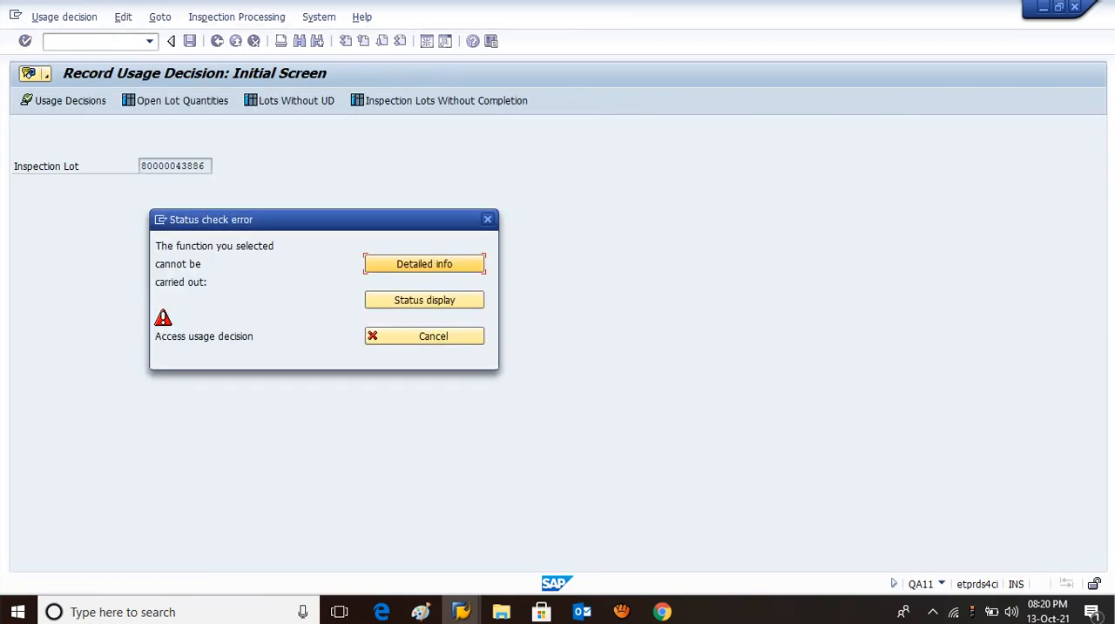
left_click(384, 337)
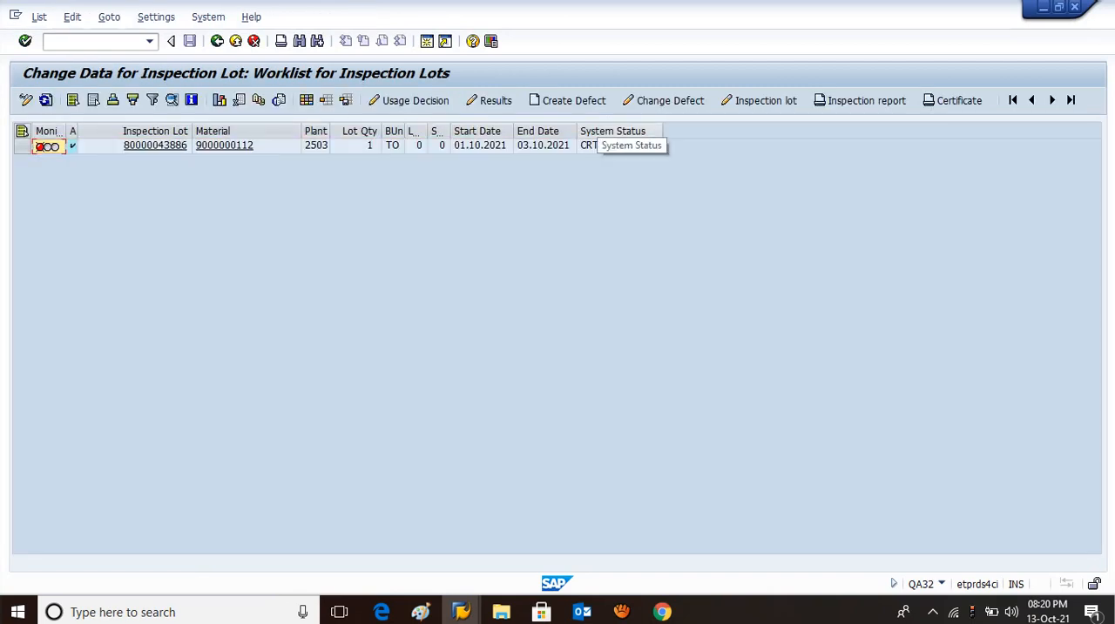
Open the listed inspection lot for changing and assign its task list with usage 5 in the inspection specifications.
left_click(599, 131)
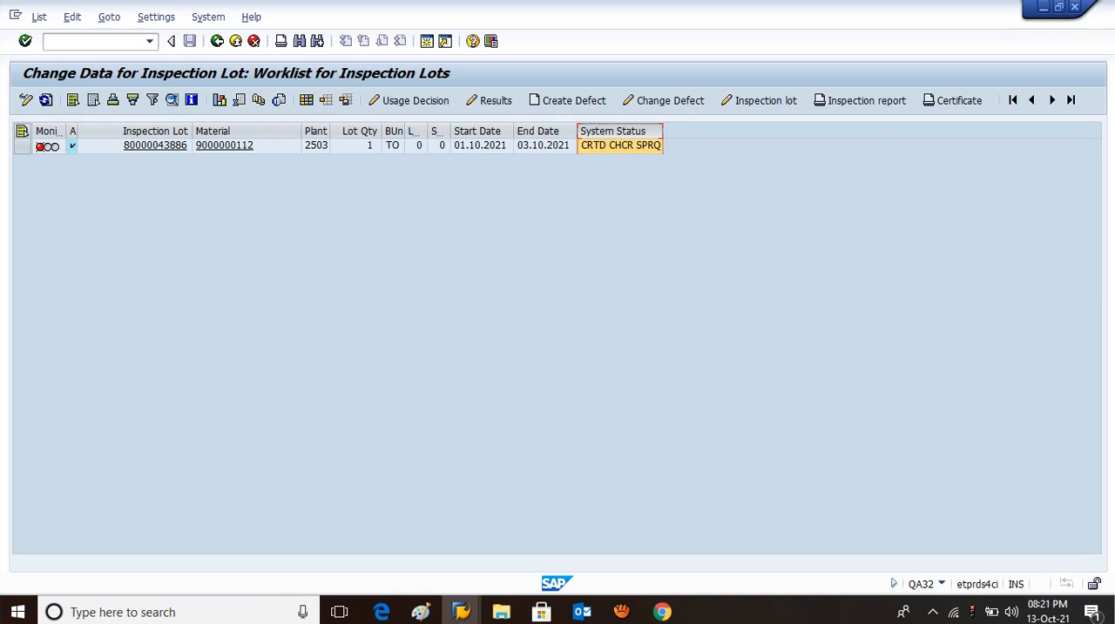
left_click(607, 130)
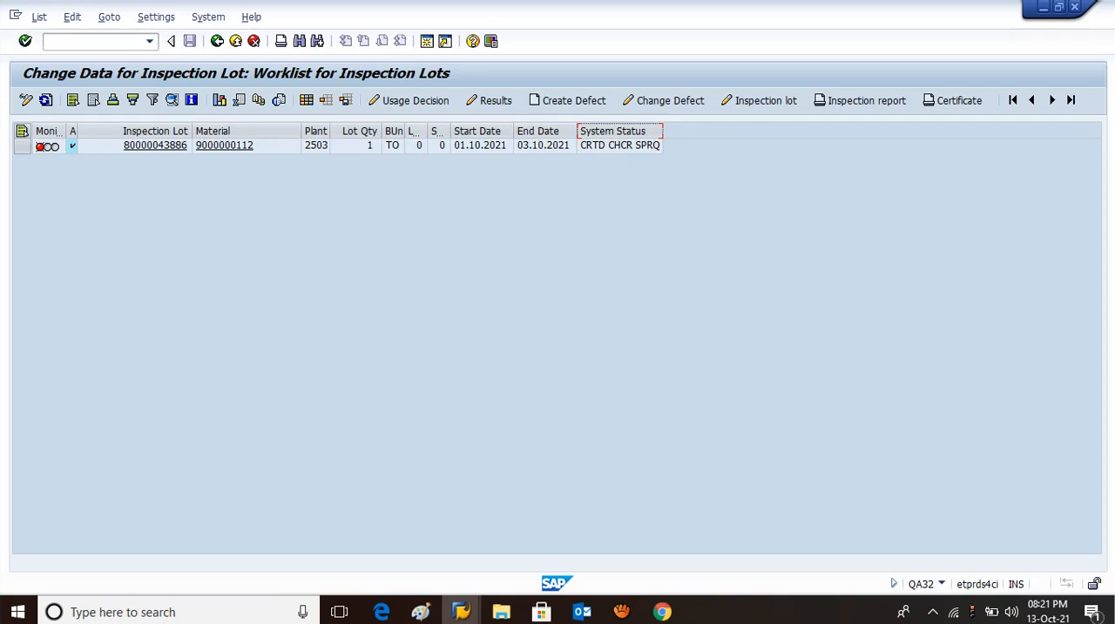
left_click(620, 146)
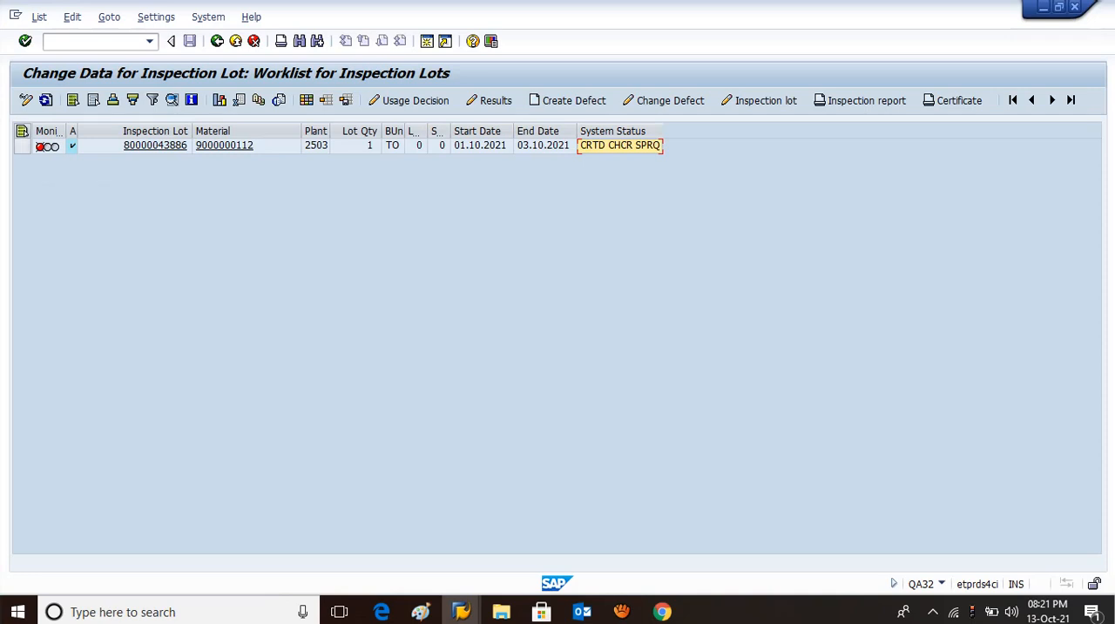
left_click(22, 146)
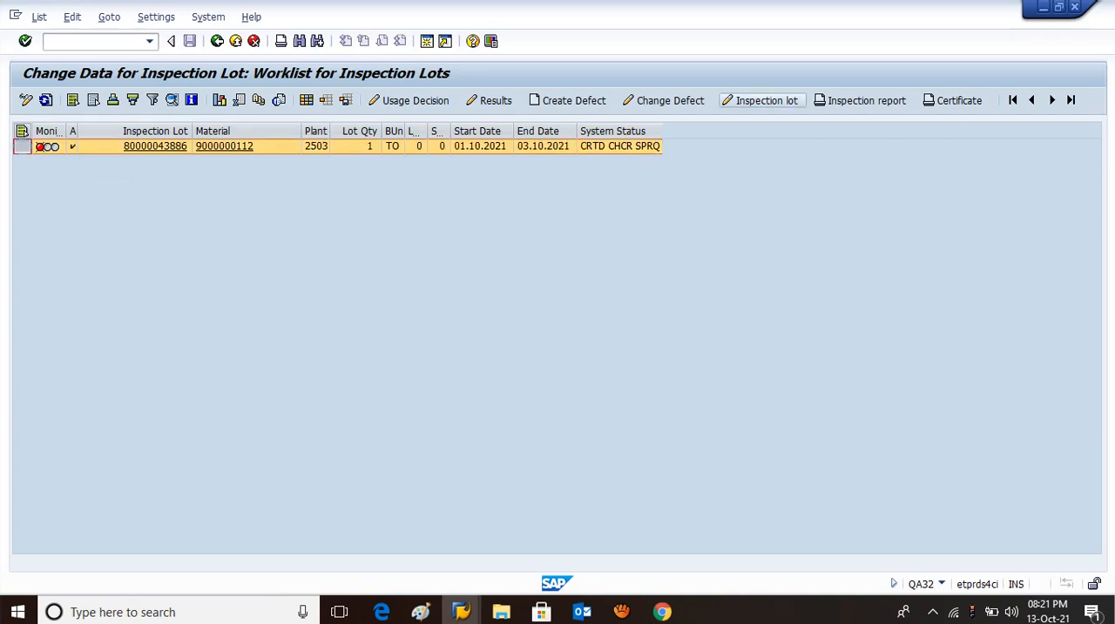
left_click(758, 100)
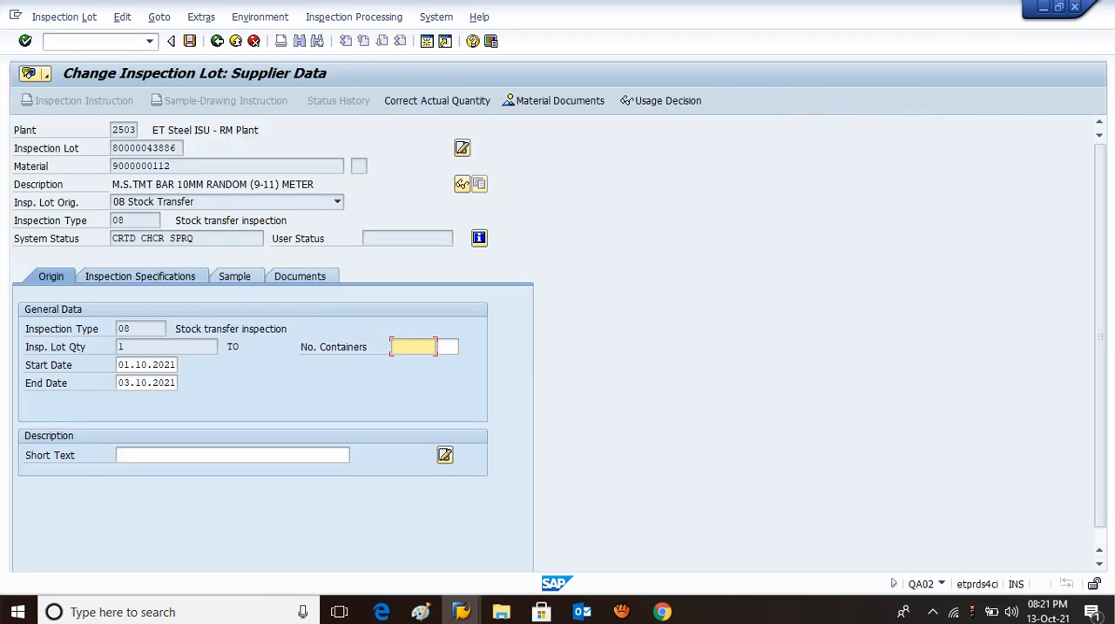
left_click(140, 276)
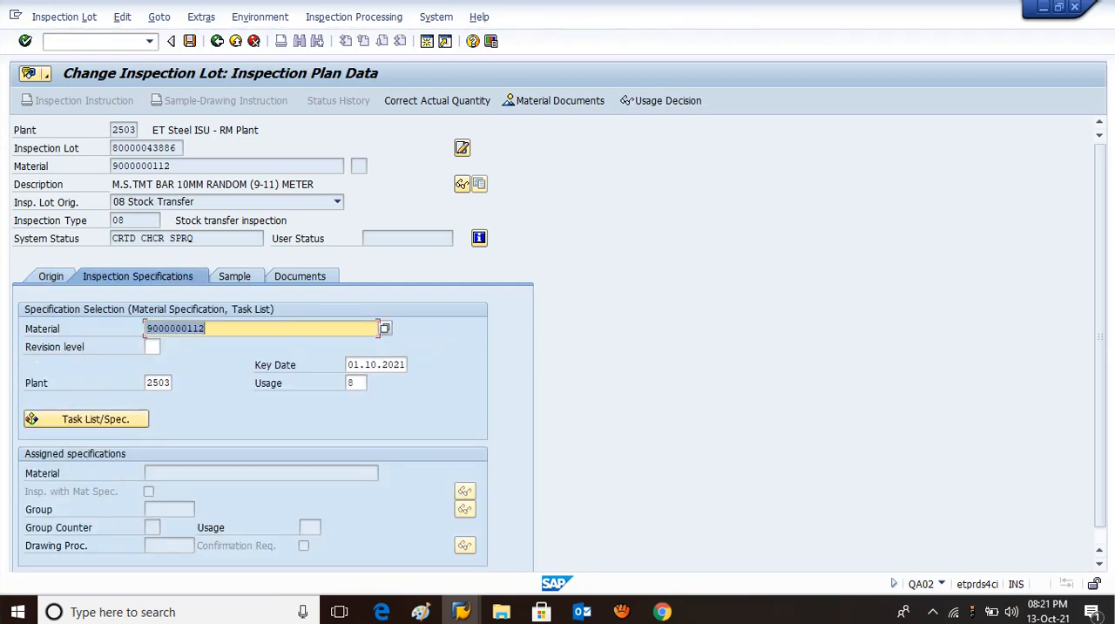
left_click(355, 383)
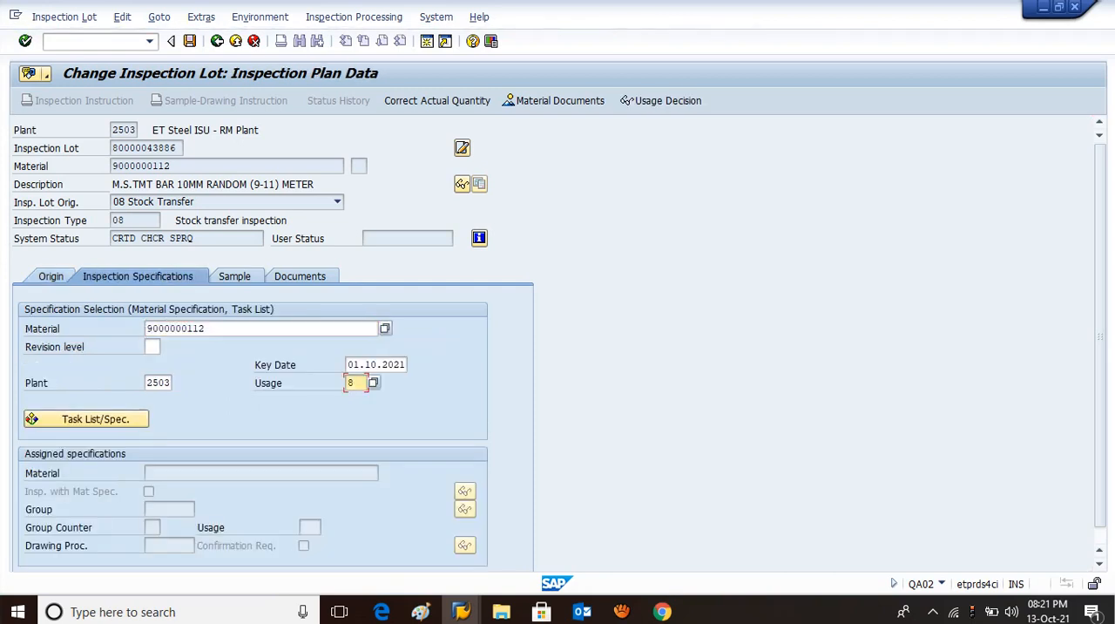
key("BackSpace")
type("5")
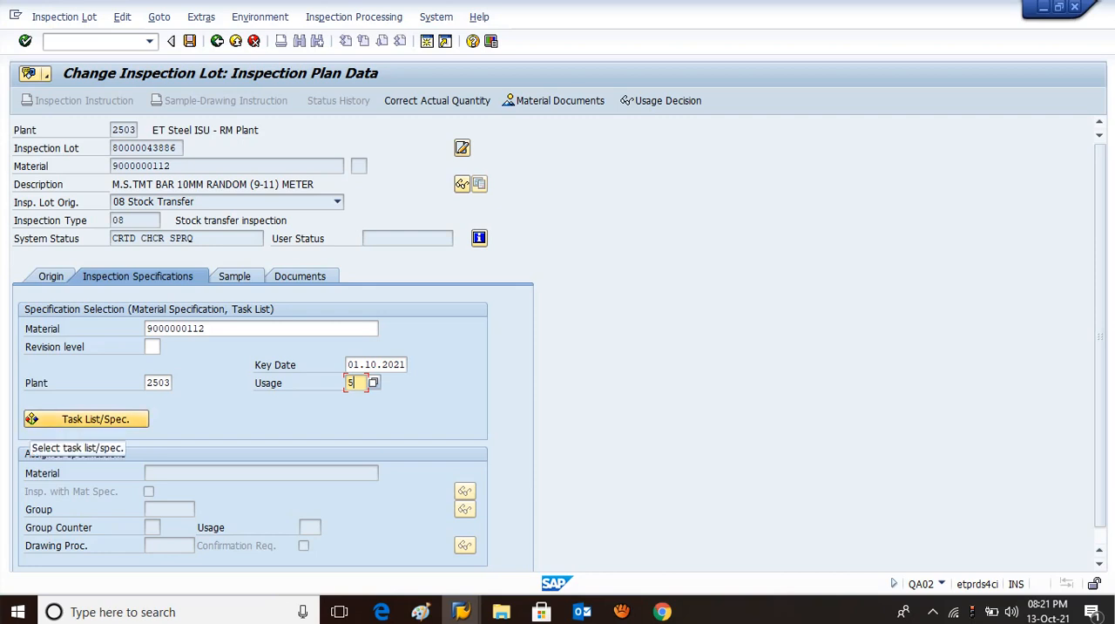
left_click(44, 422)
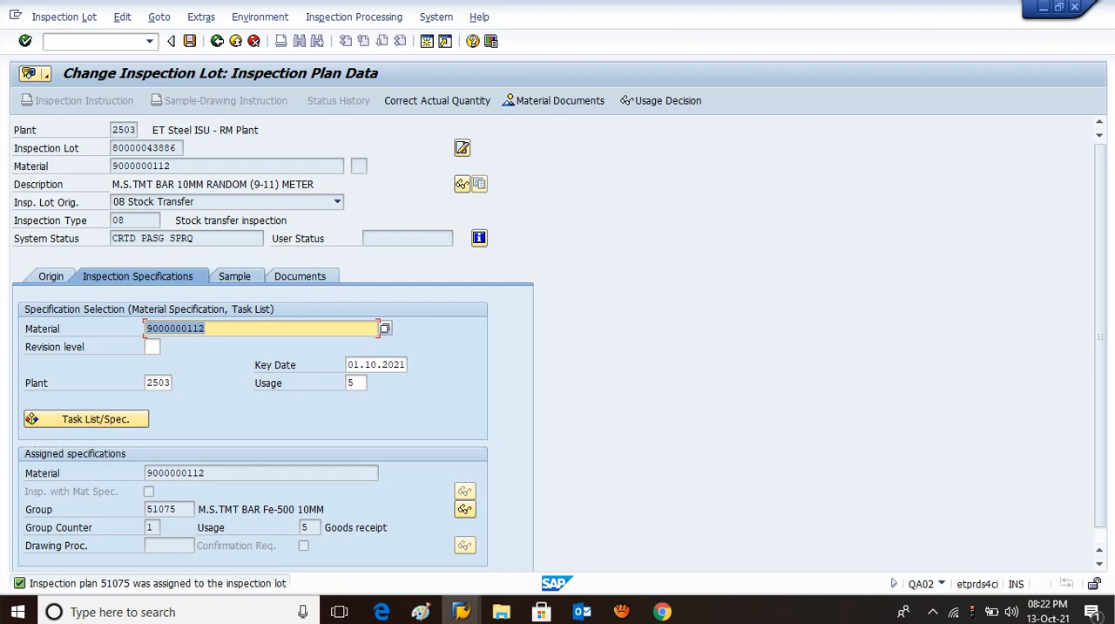
Calculate the lot's sample size and save the lot, refreshing the worklist to check its system status.
left_click(235, 276)
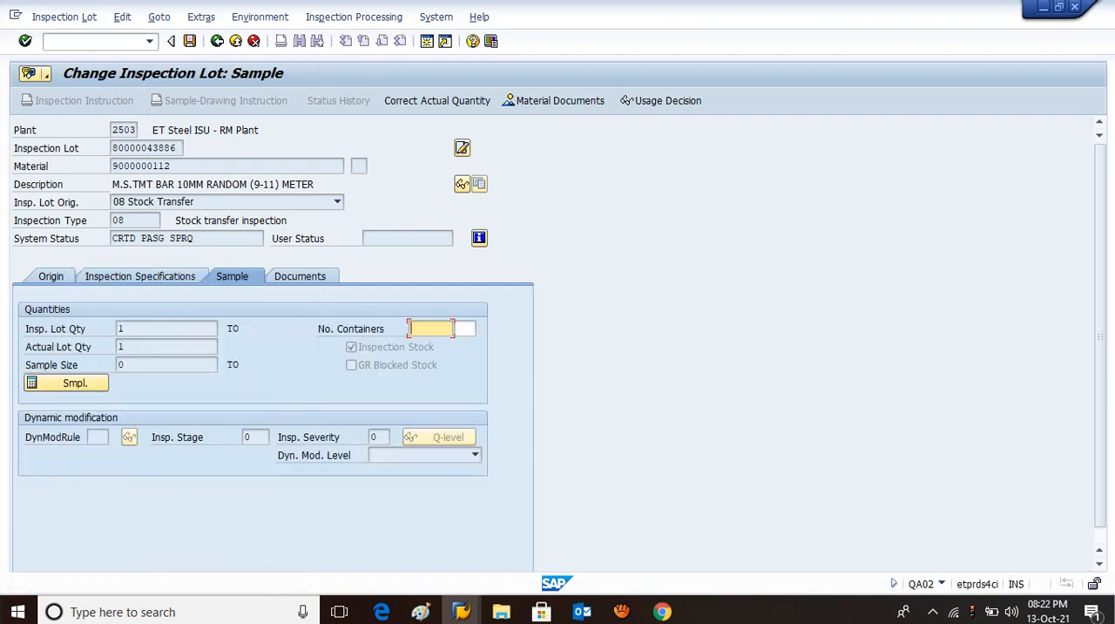
left_click(66, 384)
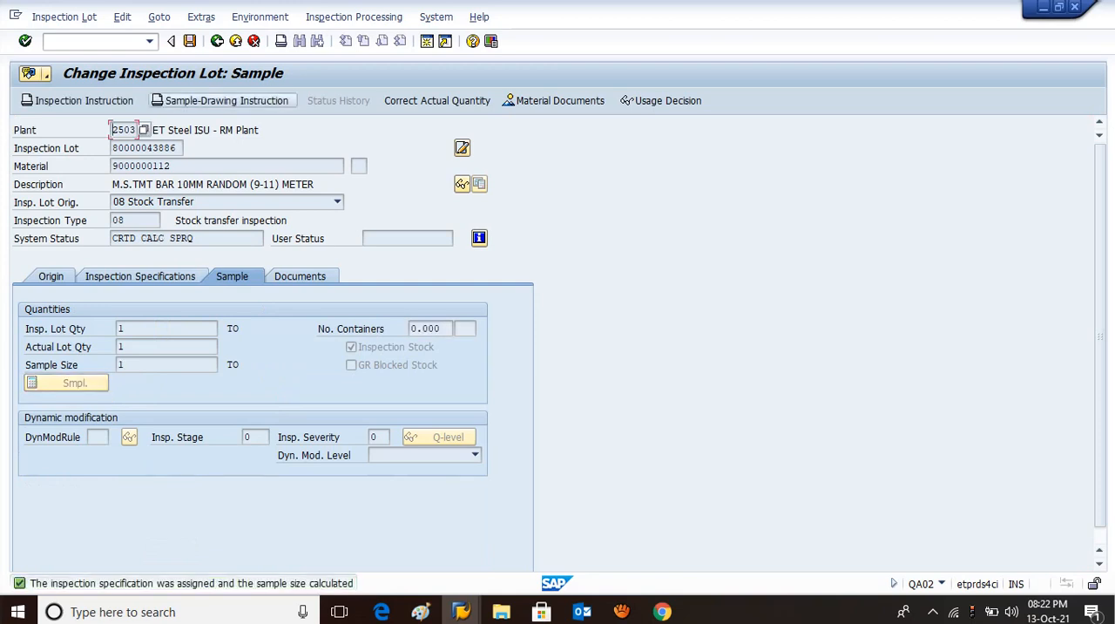
left_click(189, 41)
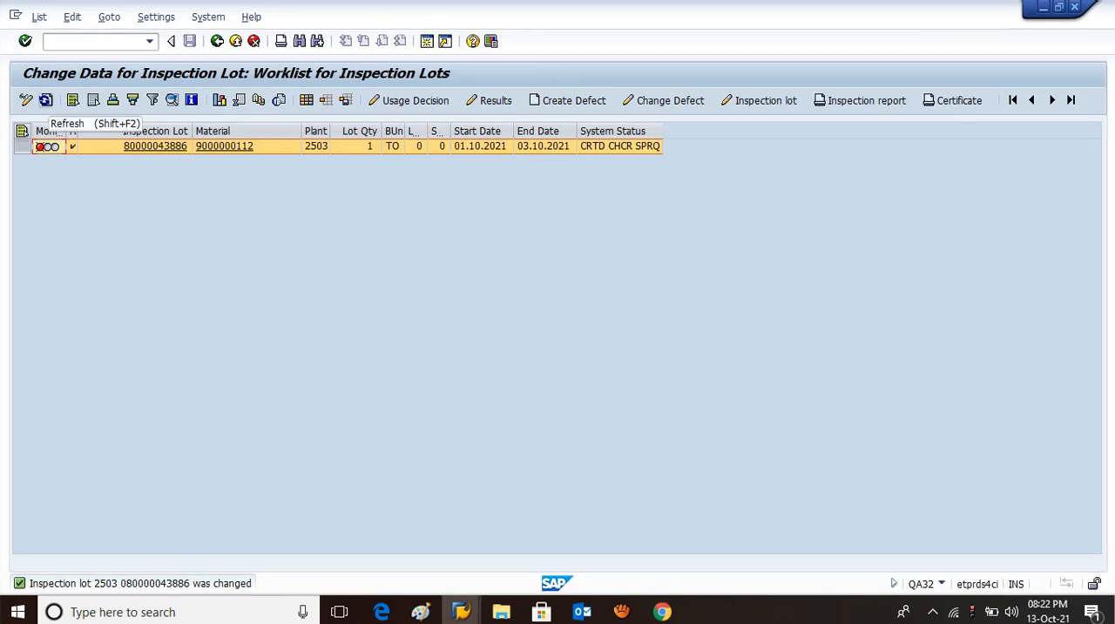
left_click(46, 99)
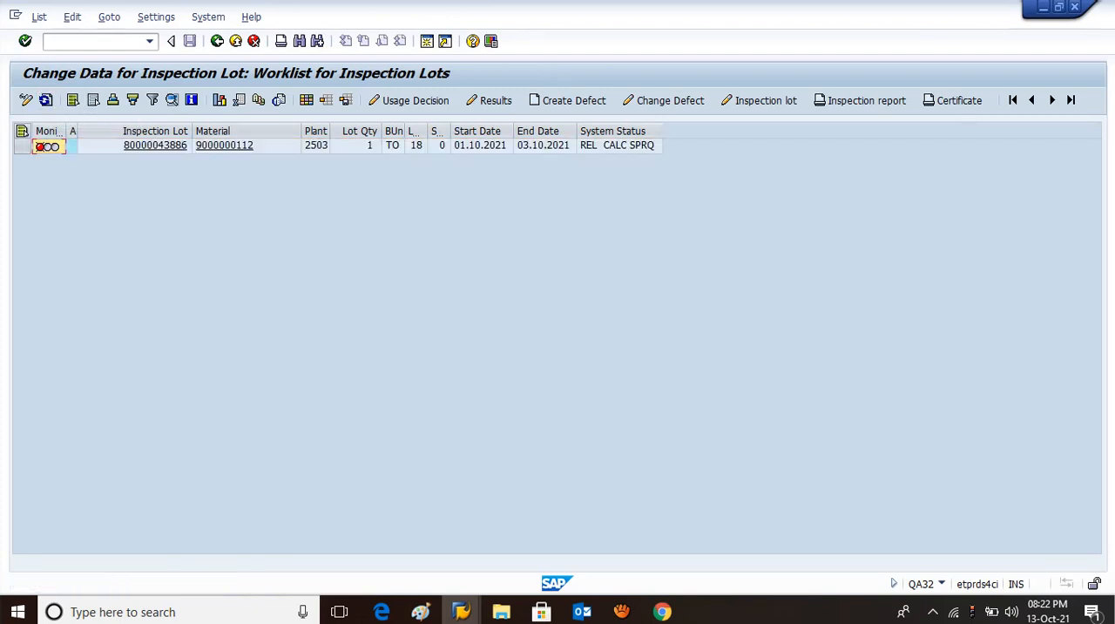
left_click(619, 146)
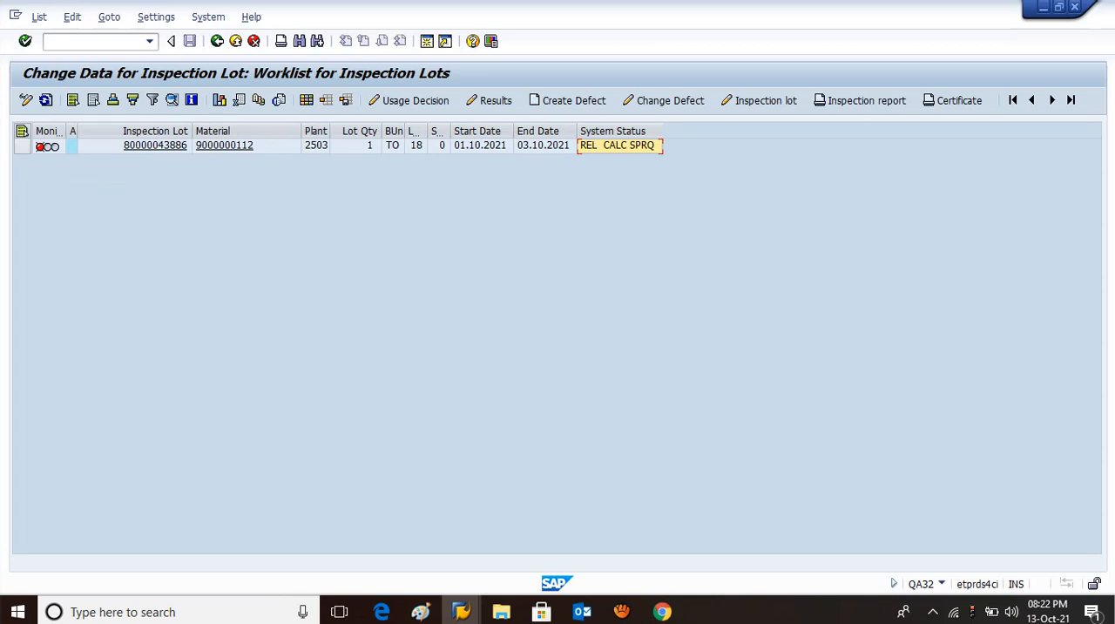
Open the lot's usage decision and enter a quantity of 1 for posting the inspection lot stock to new material.
left_click(22, 145)
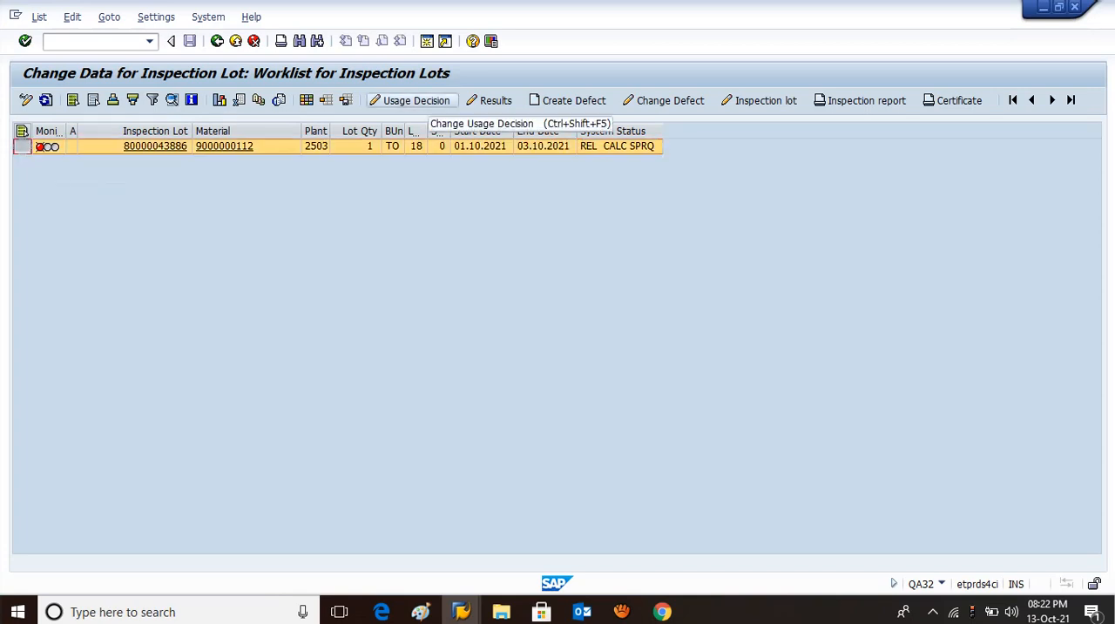
left_click(409, 100)
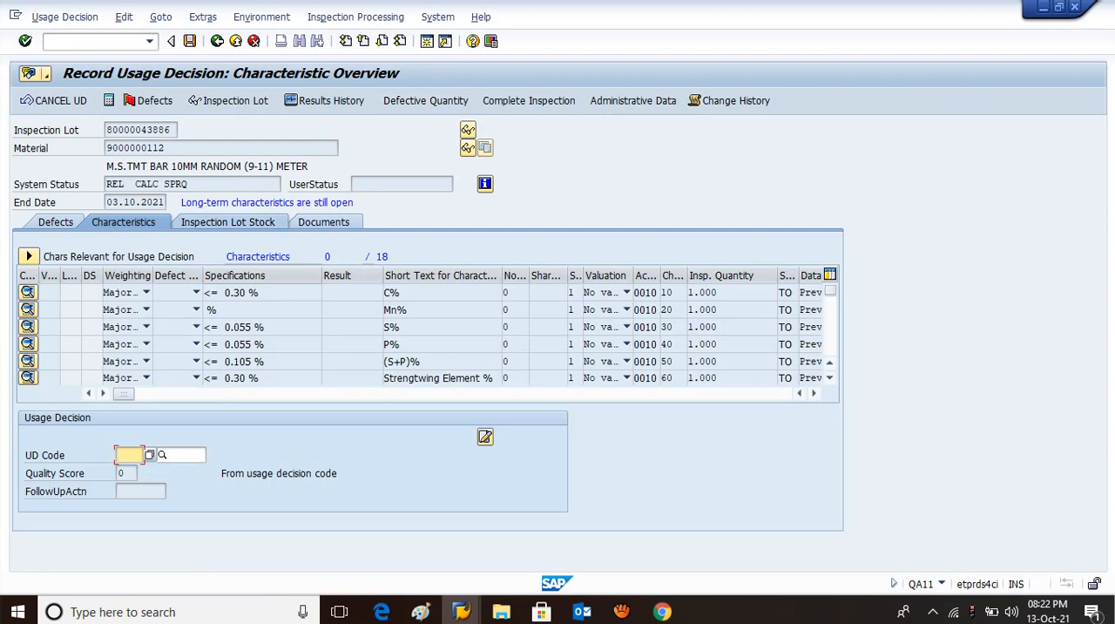
left_click(228, 223)
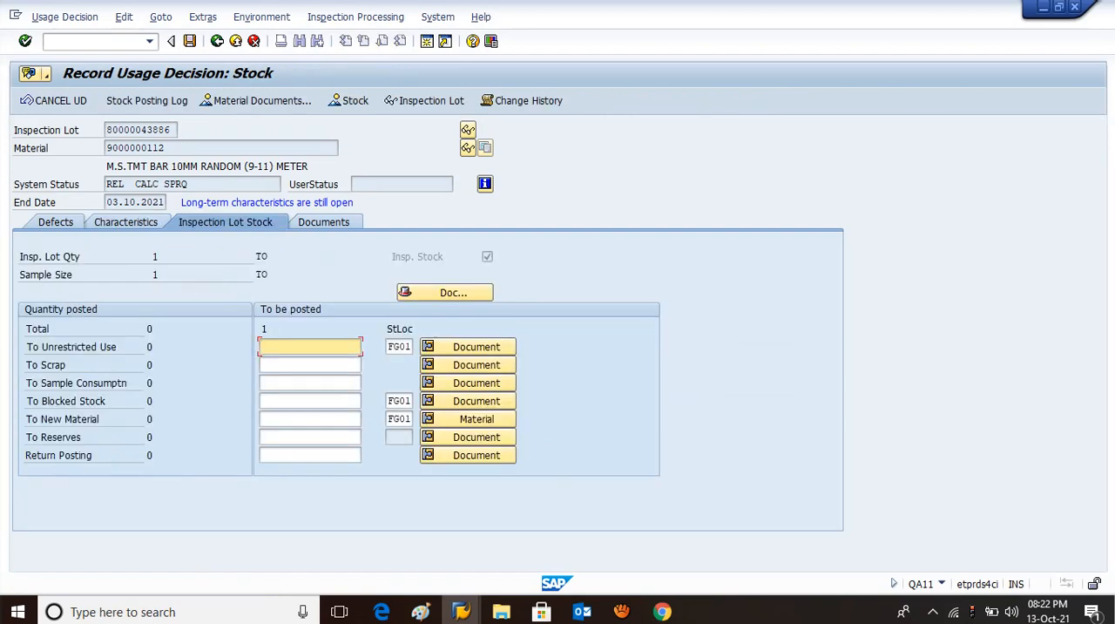
left_click_drag(27, 419, 99, 419)
left_click(99, 419)
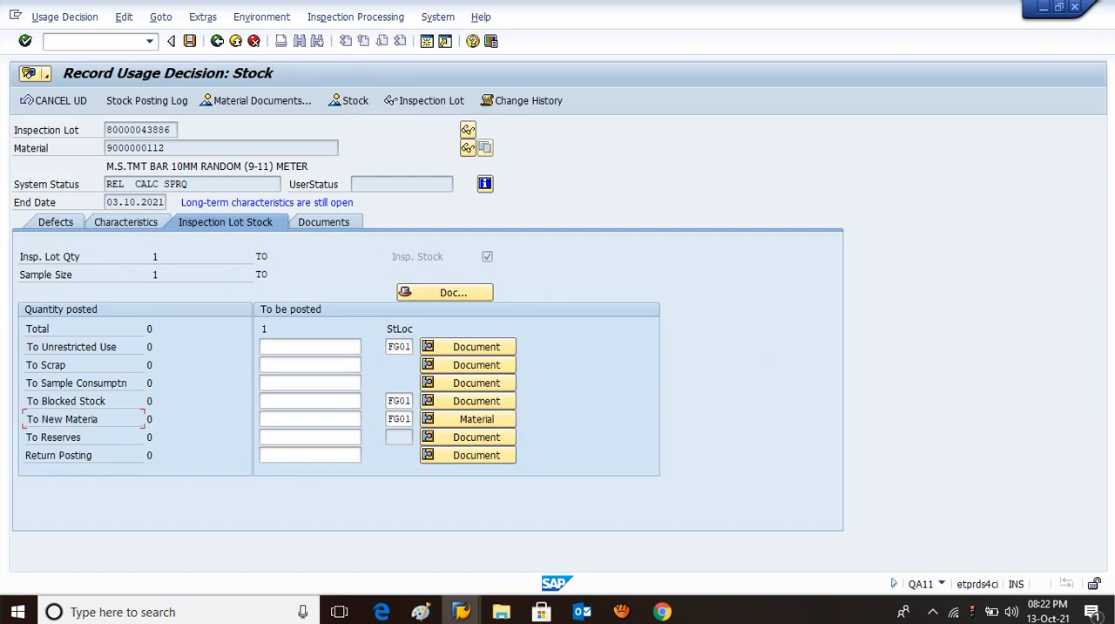
left_click(296, 419)
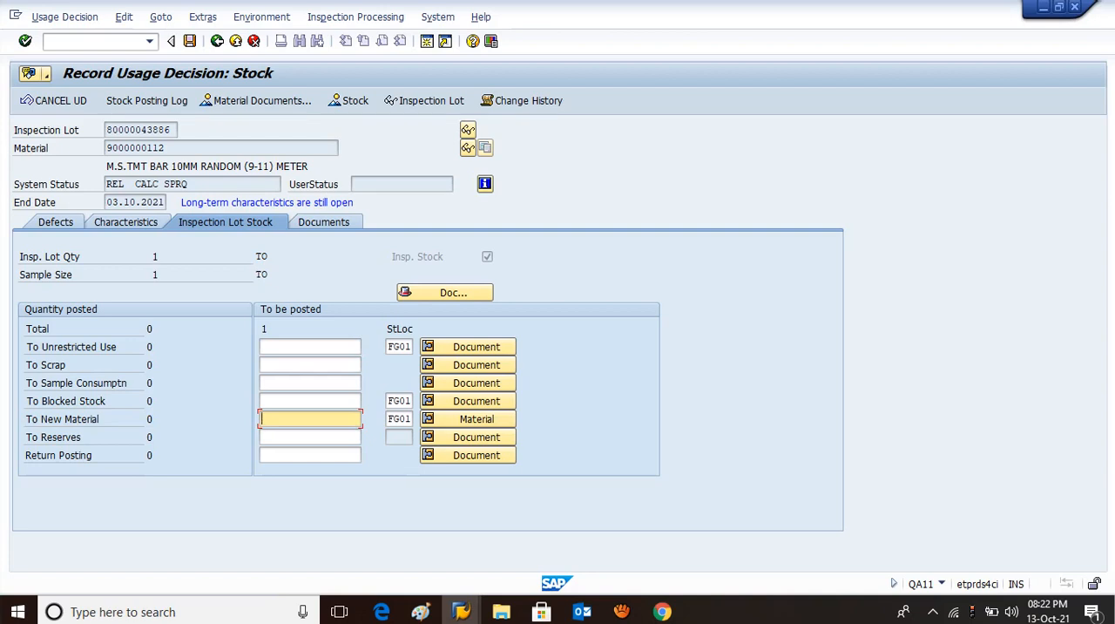
type("1")
key("Return")
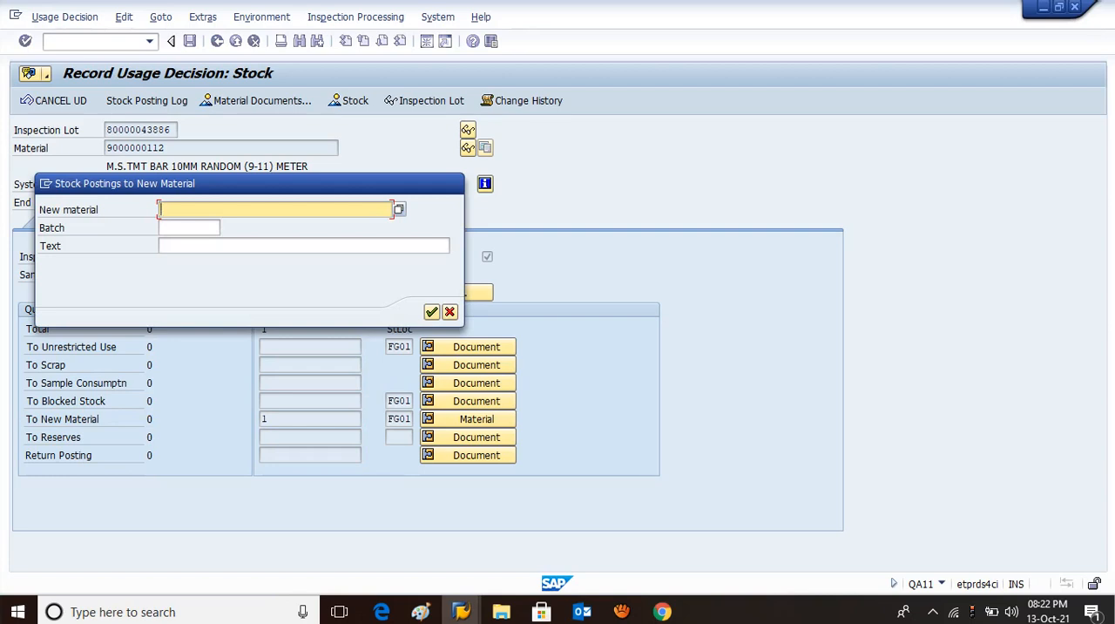
type("90")
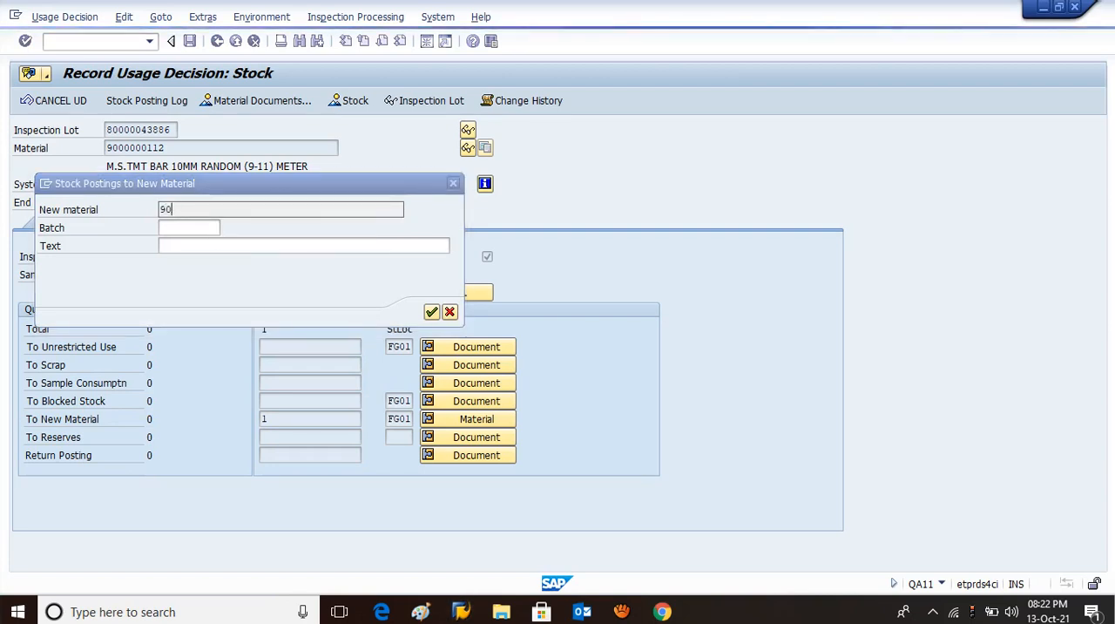
type("000")
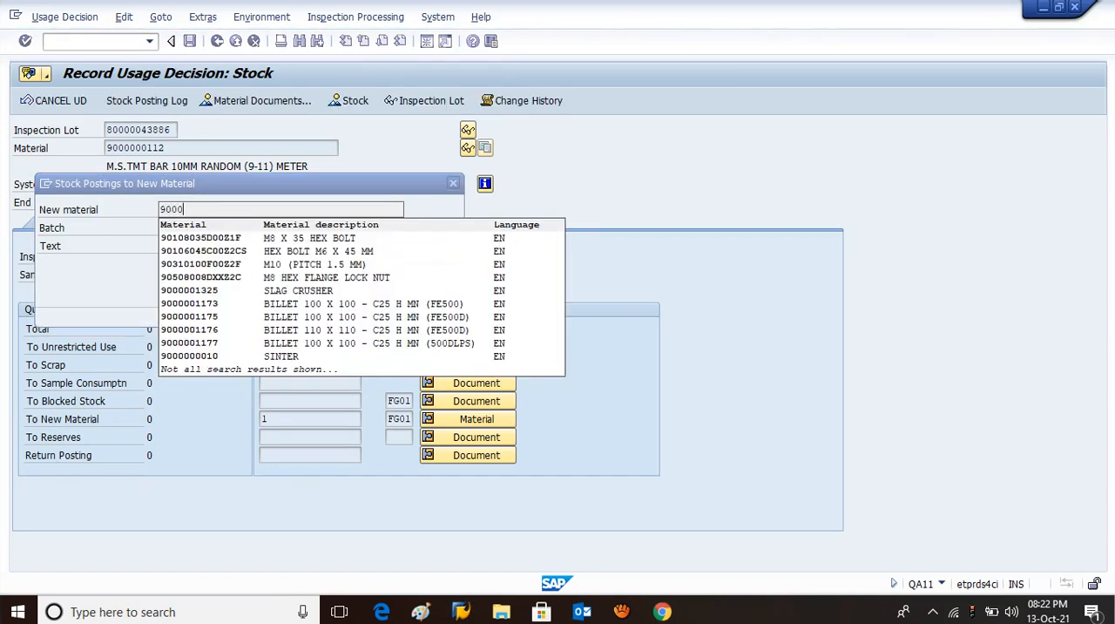
type("00113")
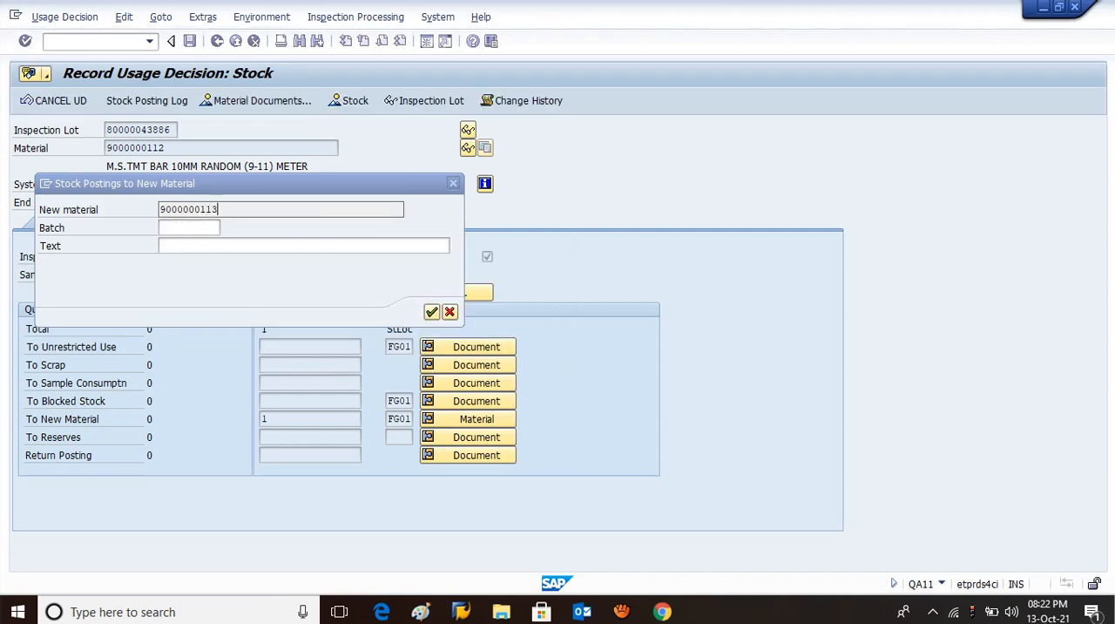
key("Tab")
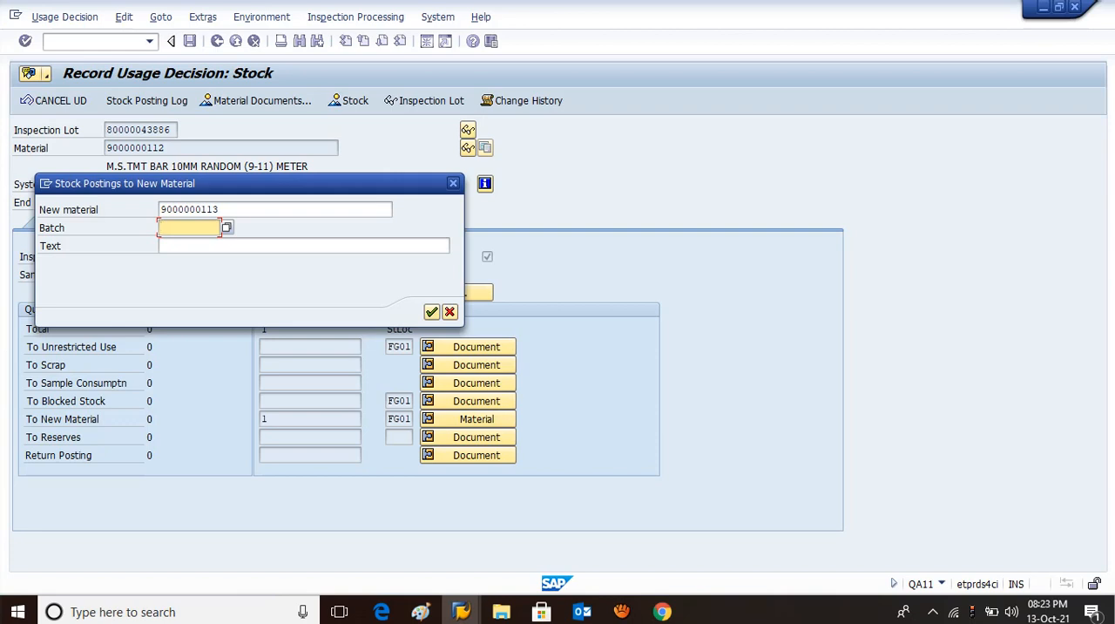
left_click(432, 312)
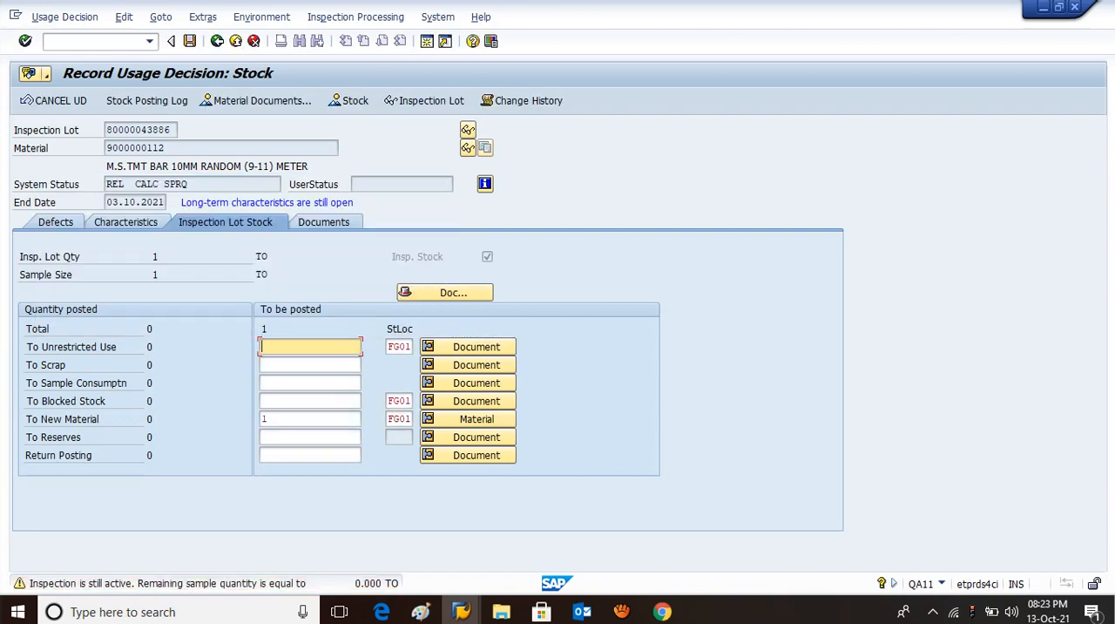
key("Return")
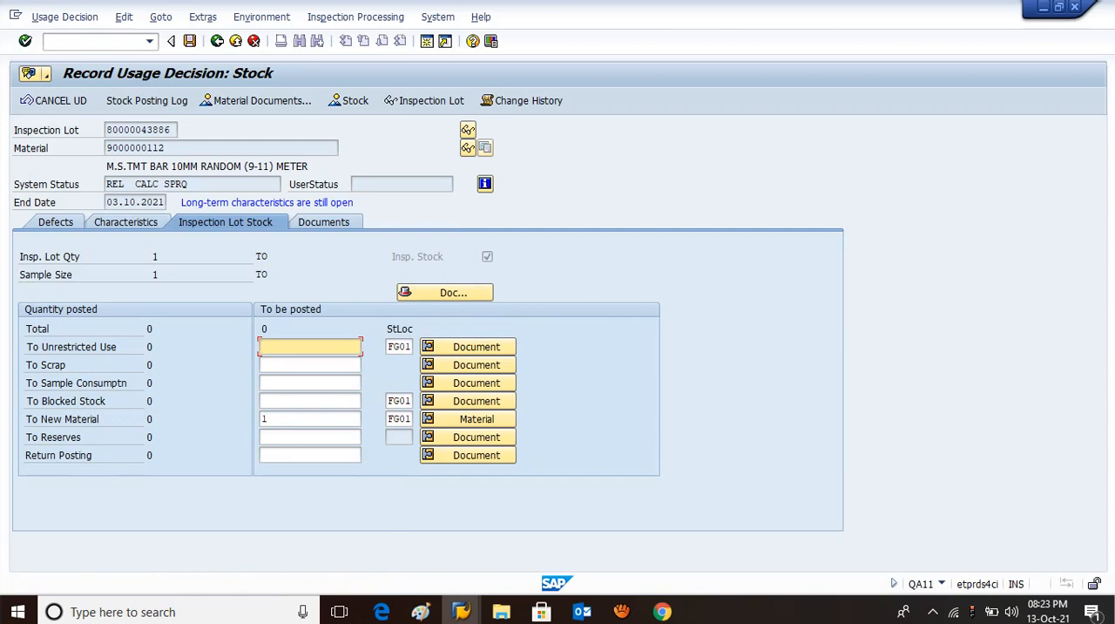
Set the document date and posting date of the stock posting to 01.10.2021 and save the posting.
left_click(266, 328)
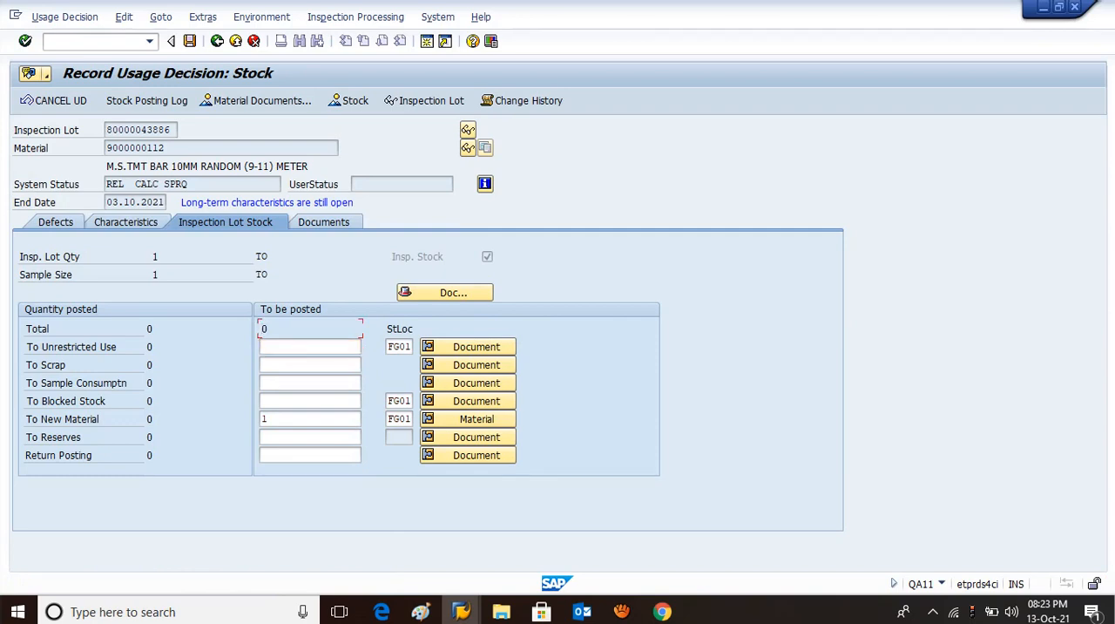
left_click(445, 293)
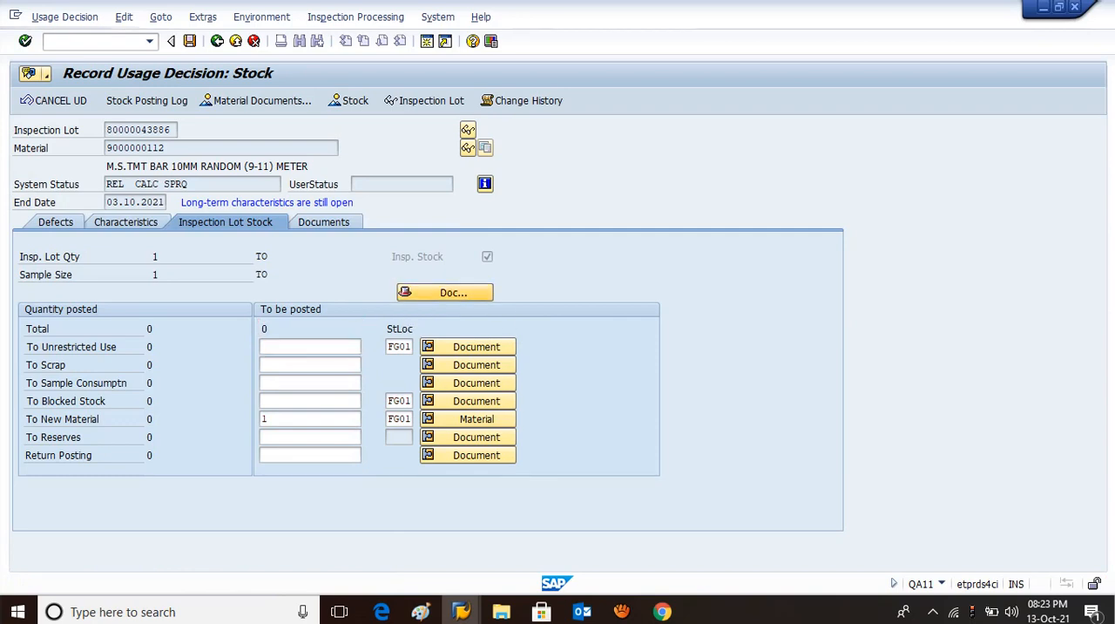
type("01.")
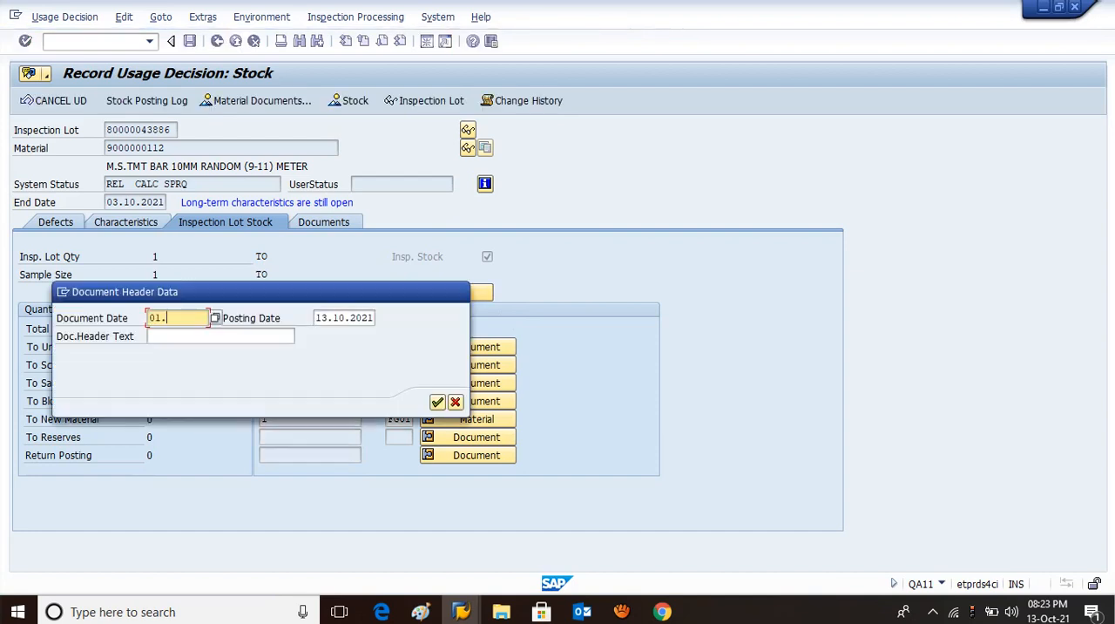
type("10.2021")
key("Tab")
type("01.")
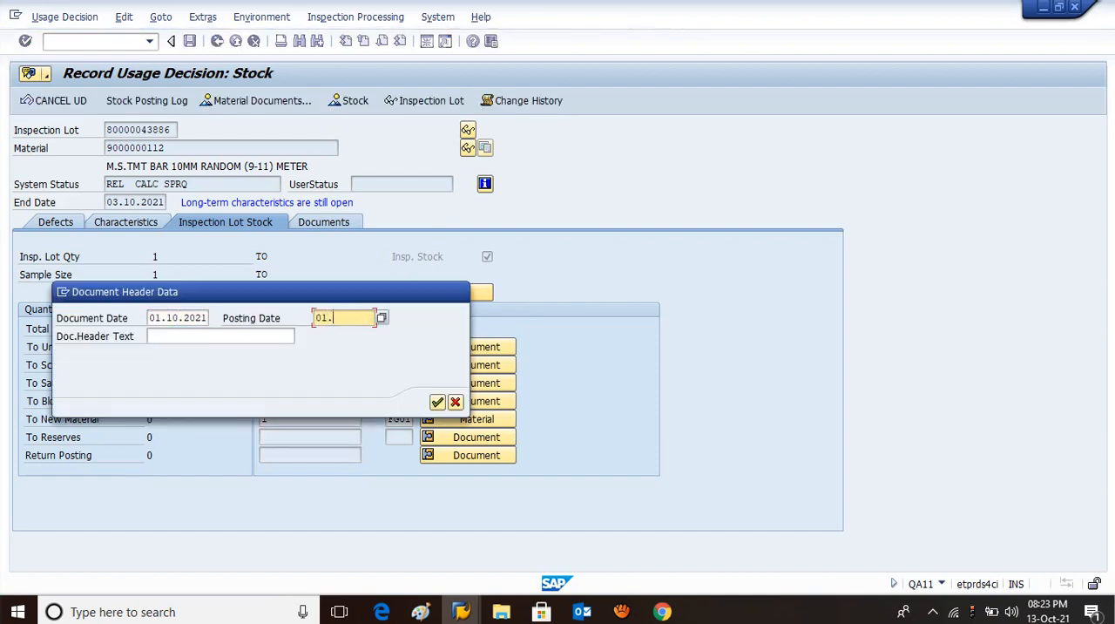
type("10.2021")
key("Tab")
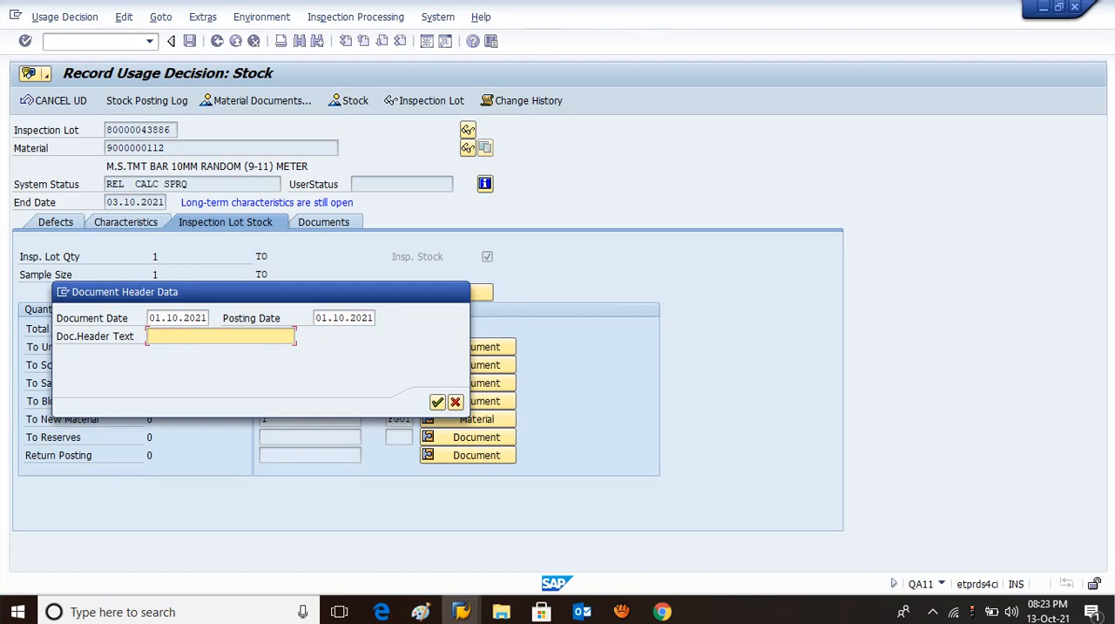
left_click(437, 401)
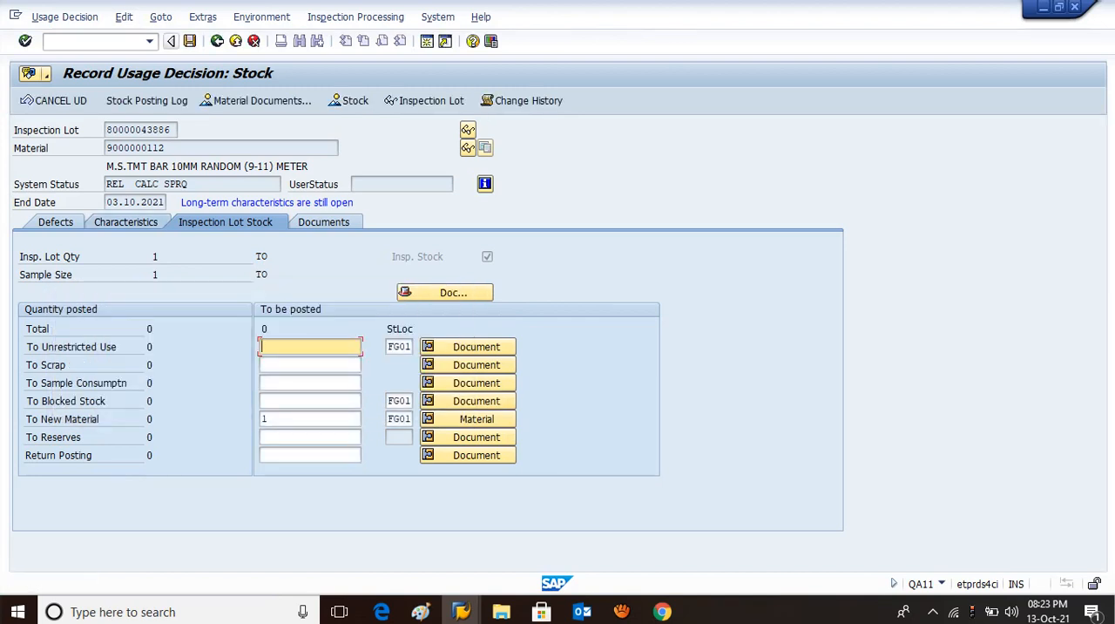
left_click(190, 41)
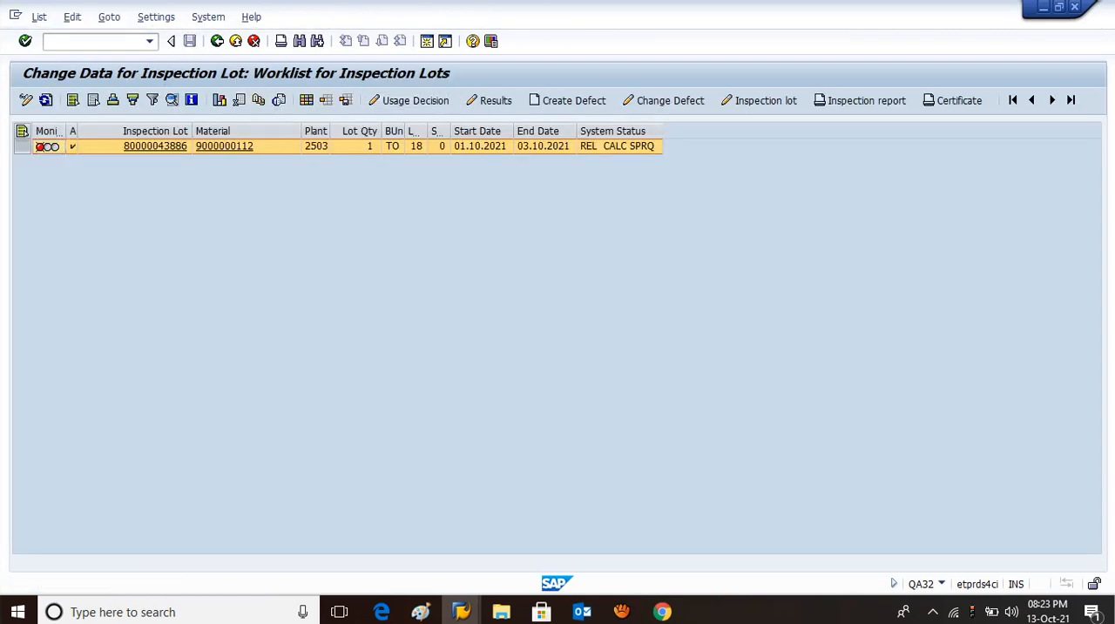
Record usage decision code A 01 (Accept) for the inspection lot, save it and refresh the worklist.
left_click(409, 100)
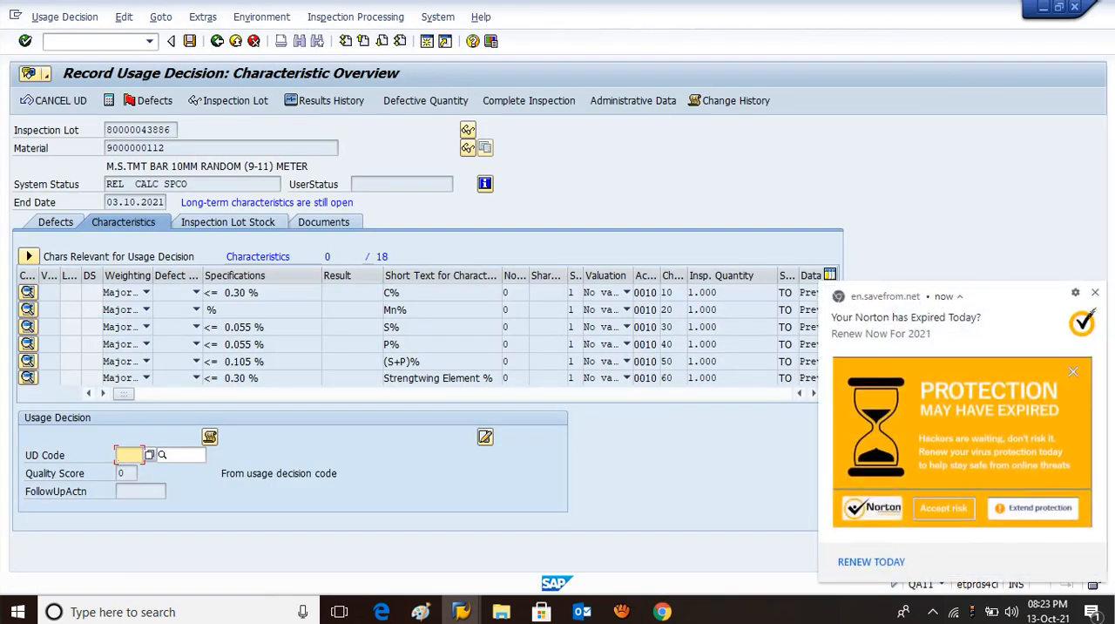
left_click(126, 454)
key("Down")
key("Return")
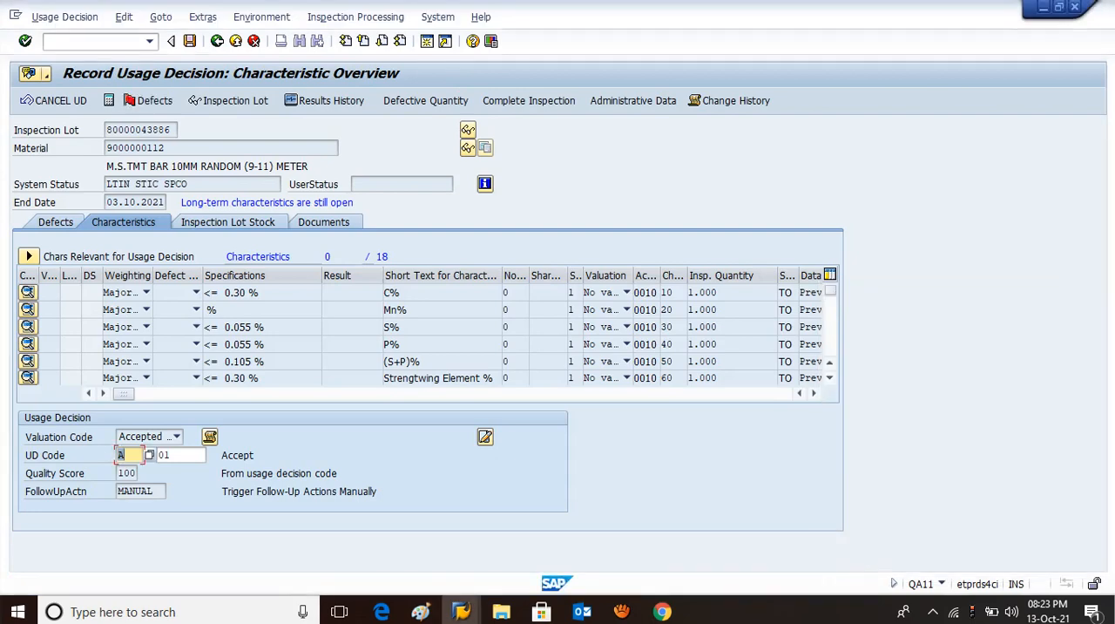
key("ctrl+s")
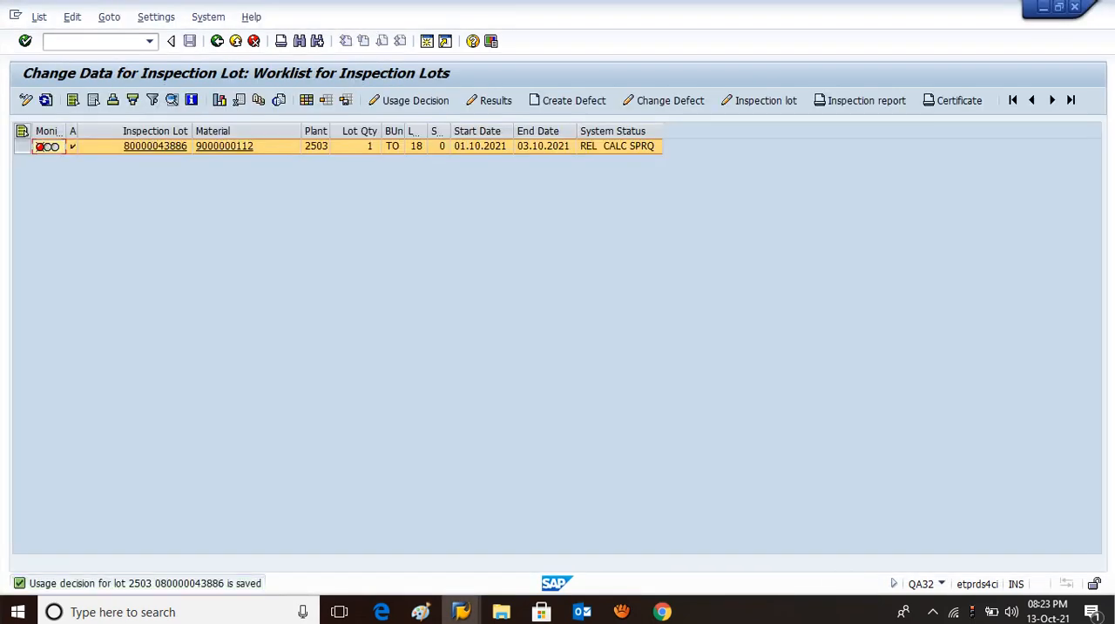
left_click(47, 146)
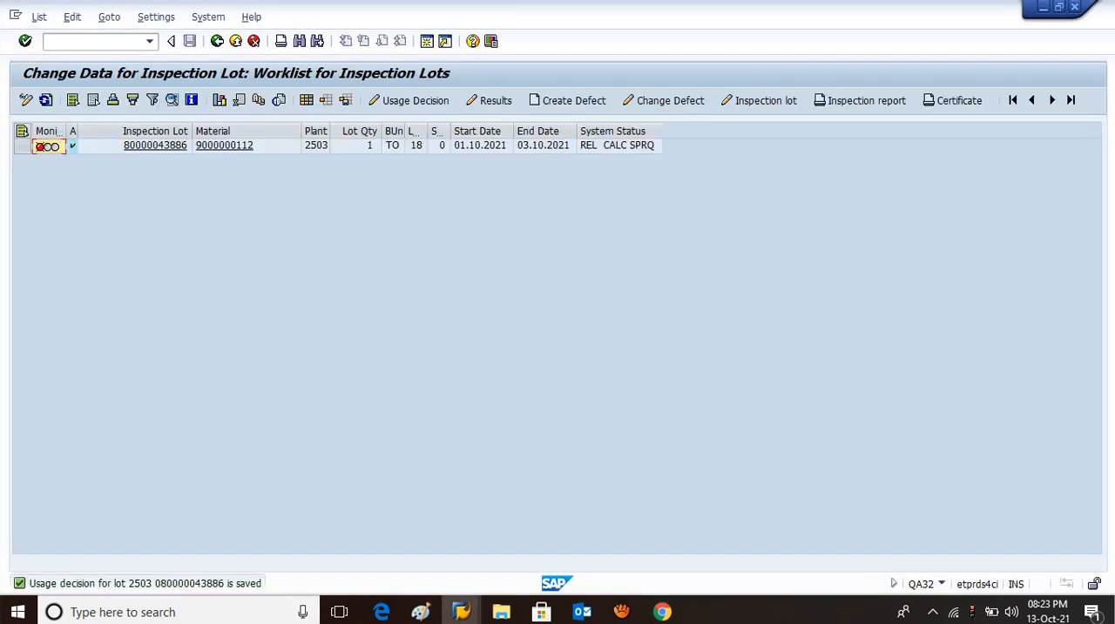
left_click(46, 99)
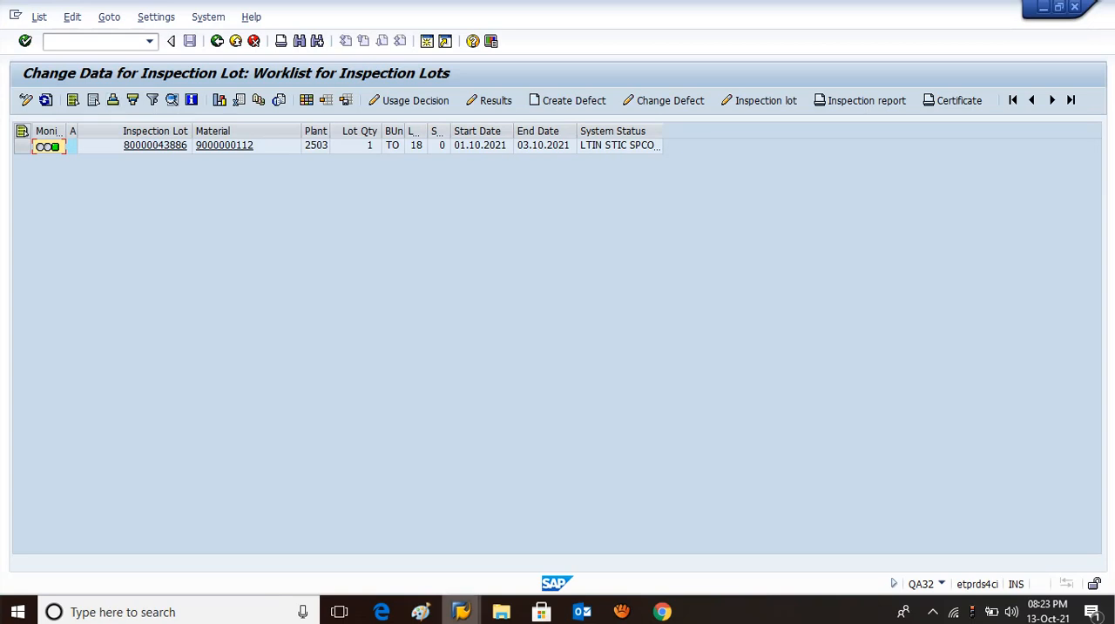
mouse_move(461, 611)
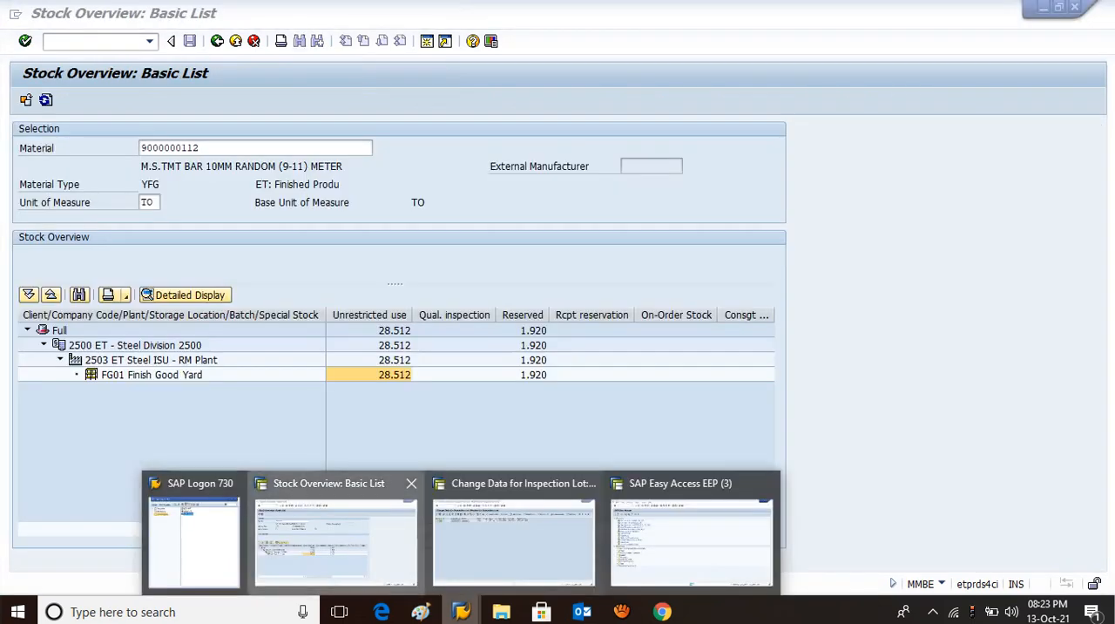
left_click(341, 534)
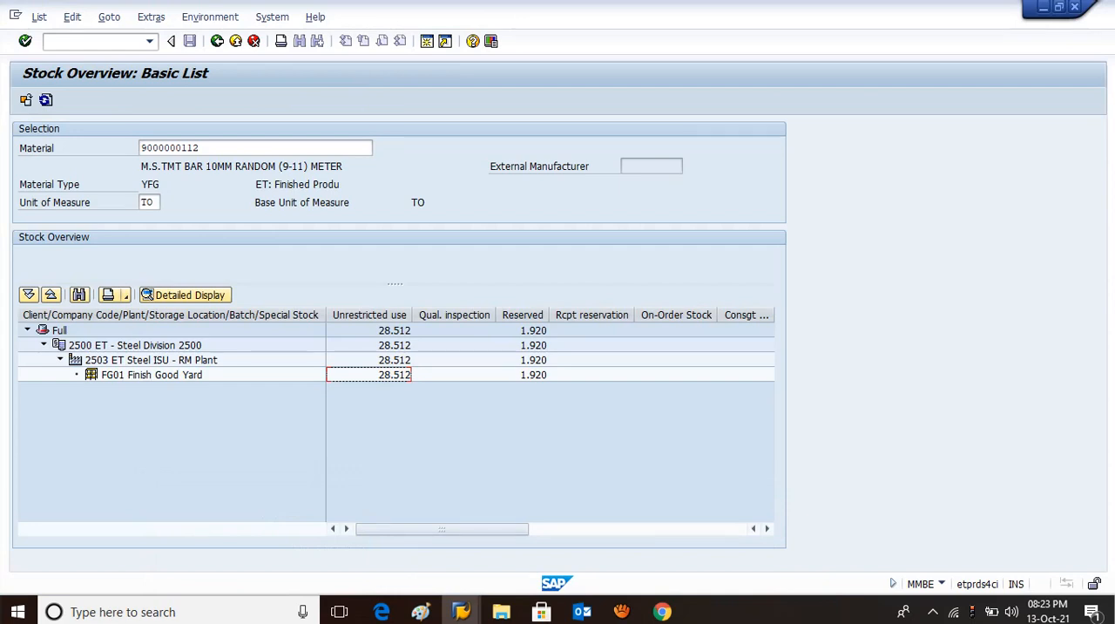
left_click(26, 99)
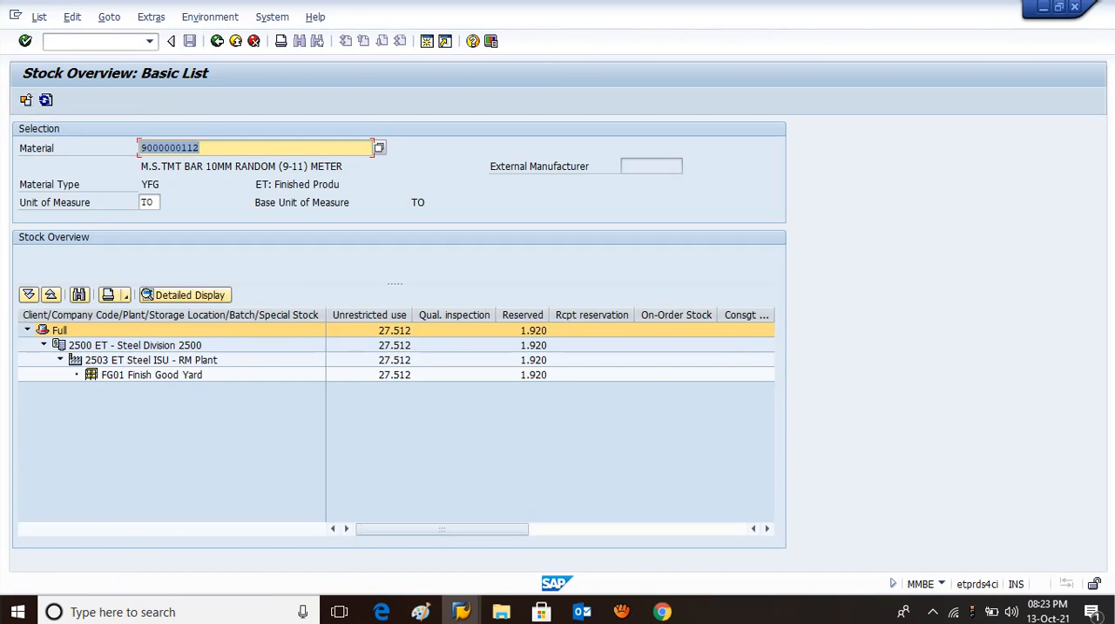
left_click(394, 375)
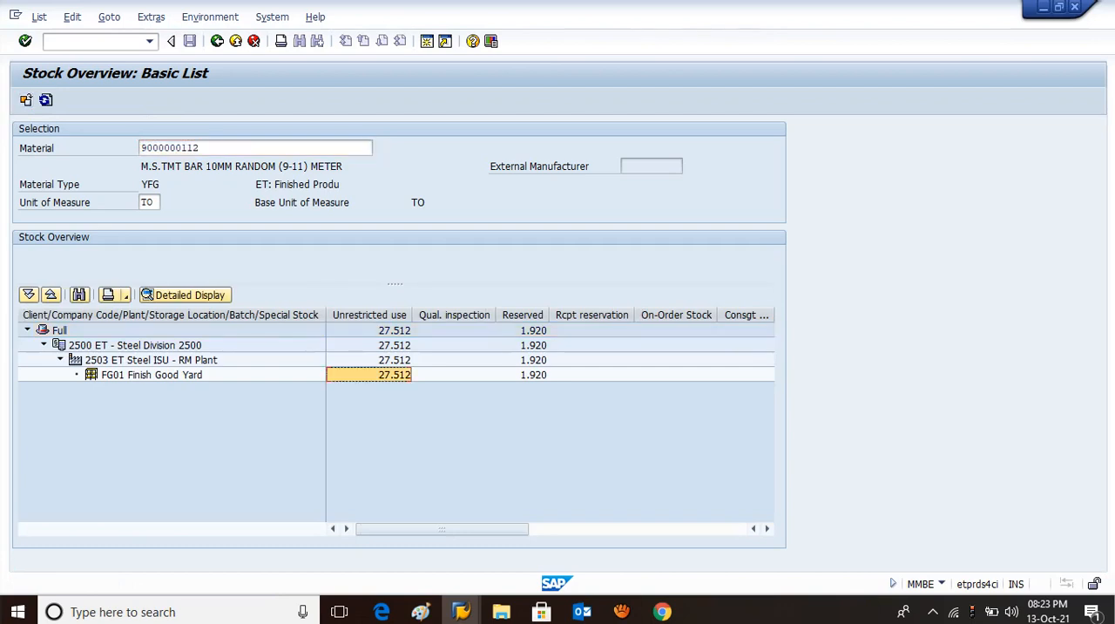
left_click(202, 148)
key("BackSpace")
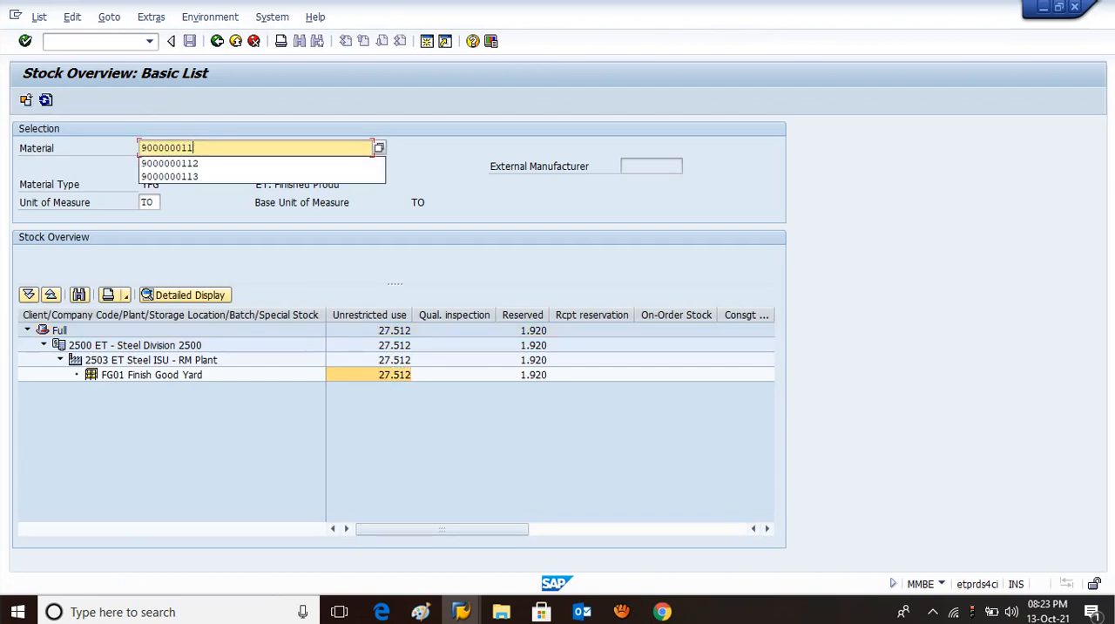
type("3")
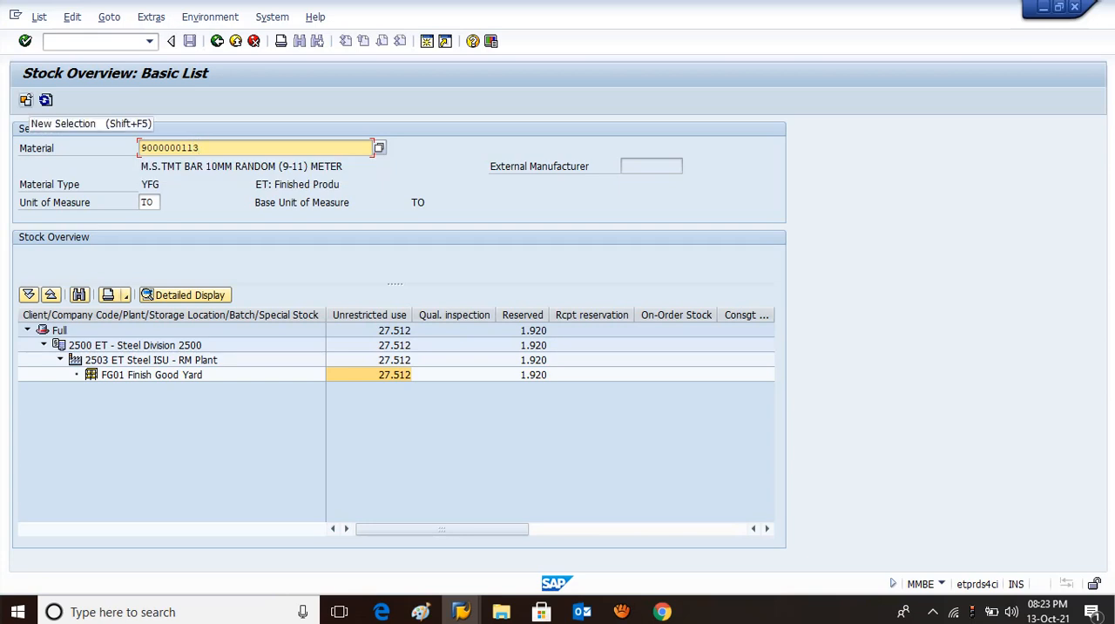
left_click(26, 100)
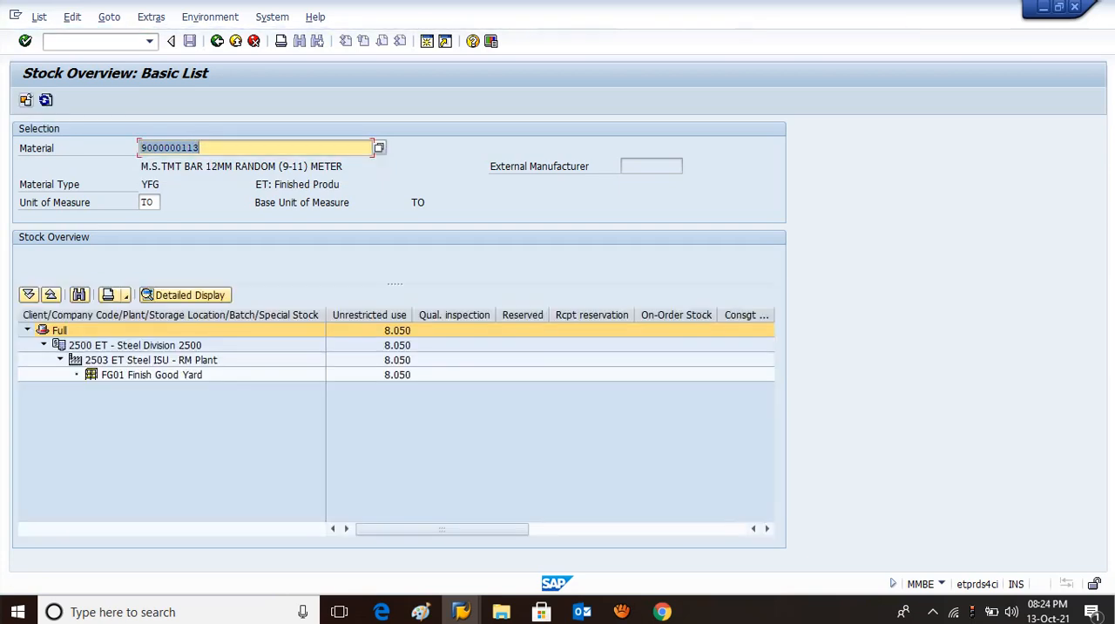
left_click(396, 374)
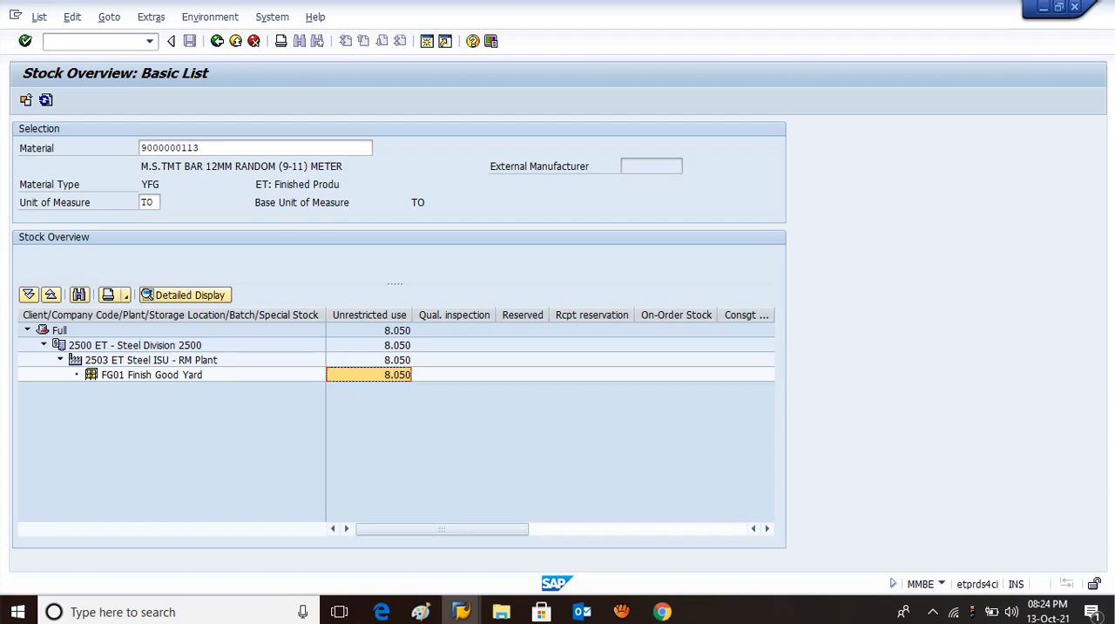
left_click(92, 42)
type("/n")
key("Return")
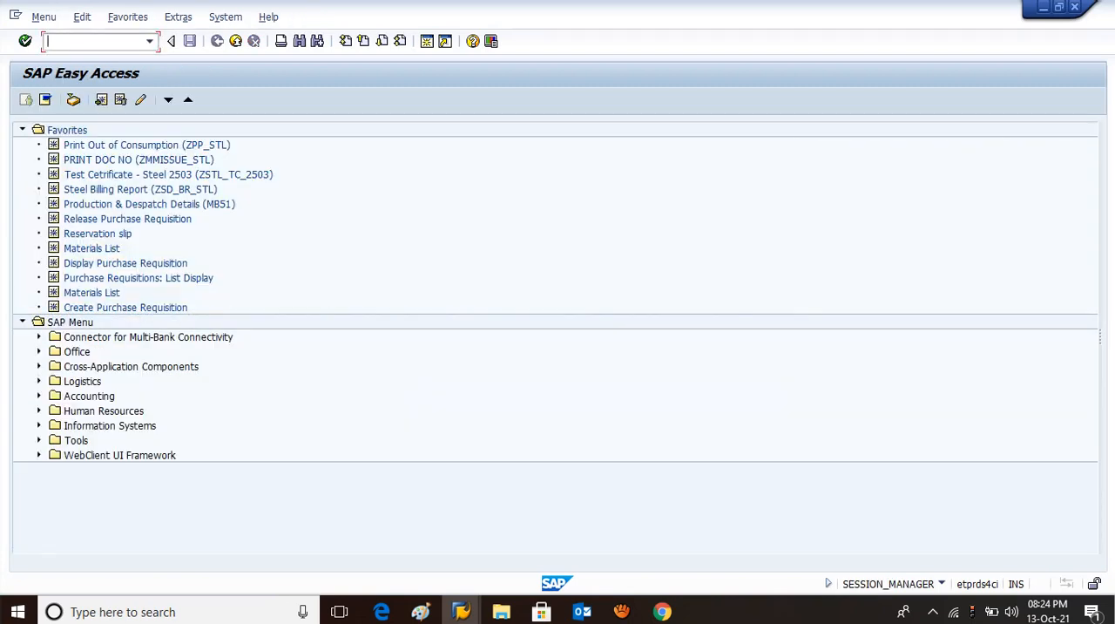
type("mm02")
key("Return")
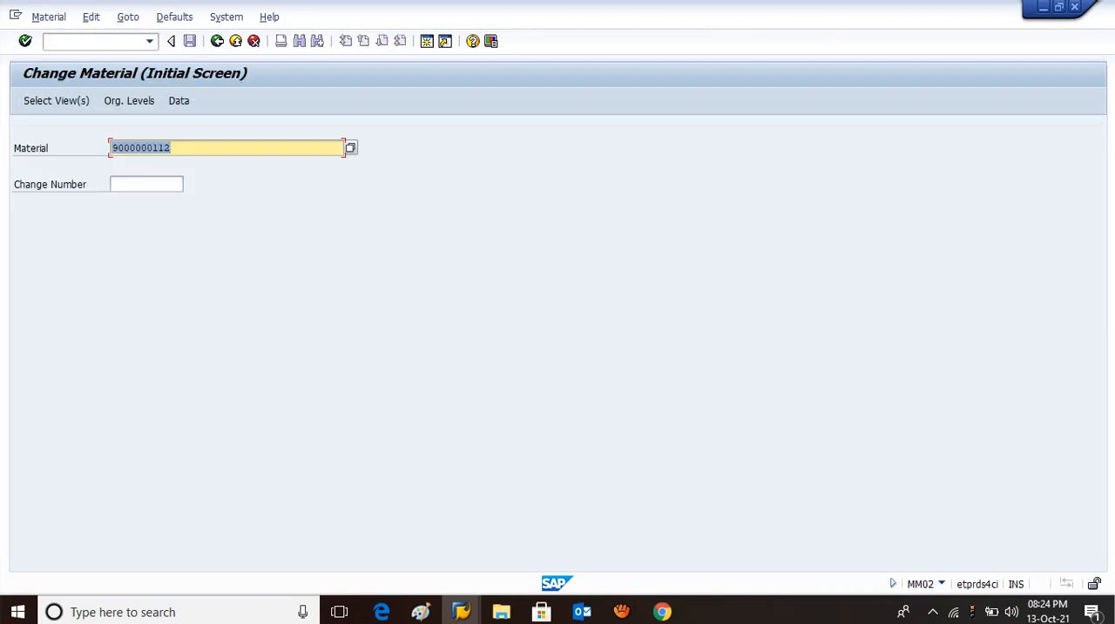
key("Return")
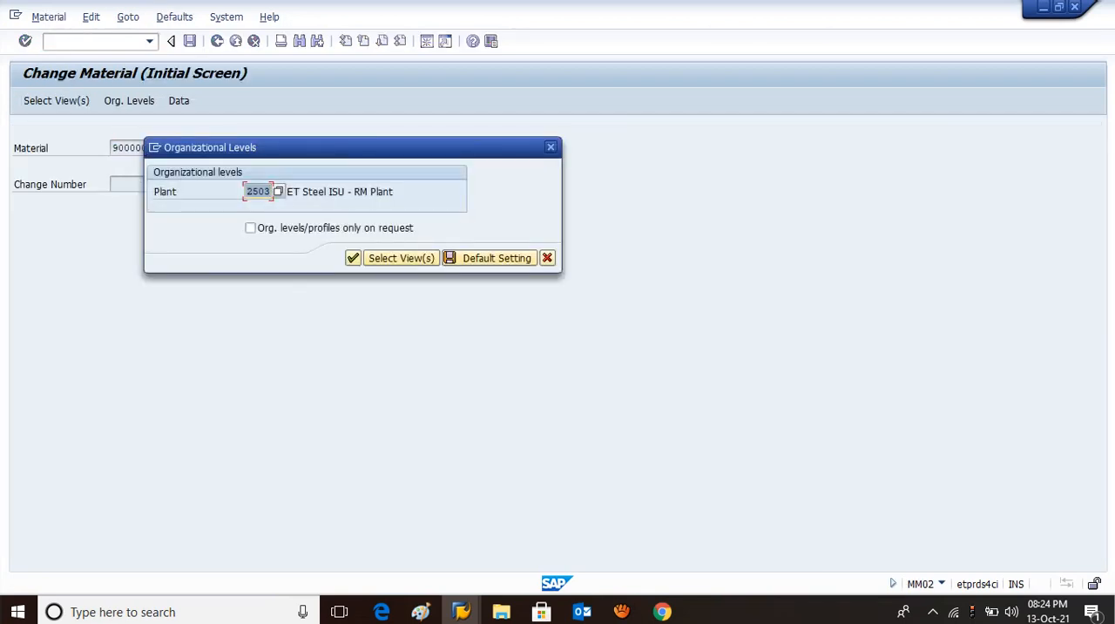
key("Return")
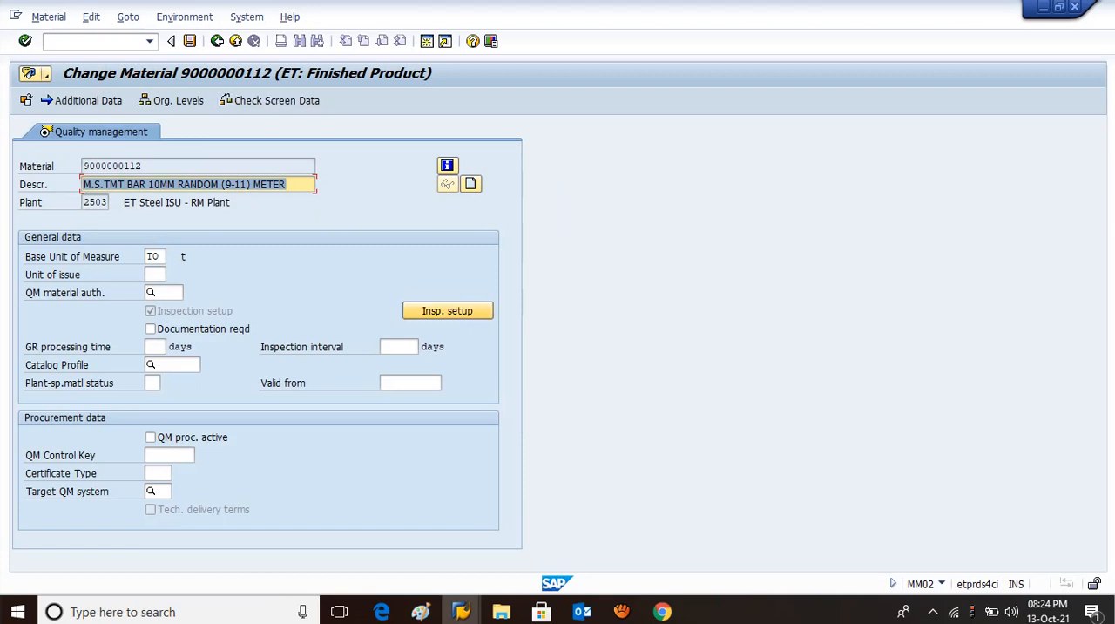
Delete inspection type 08 from the material's inspection setup and save the material.
left_click(447, 311)
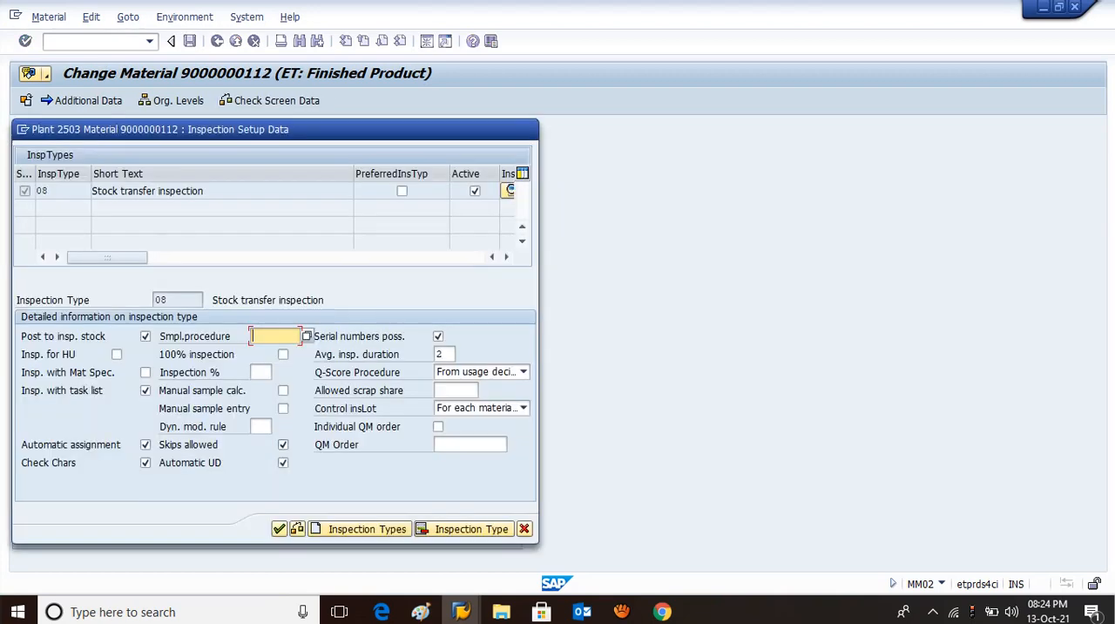
left_click(462, 529)
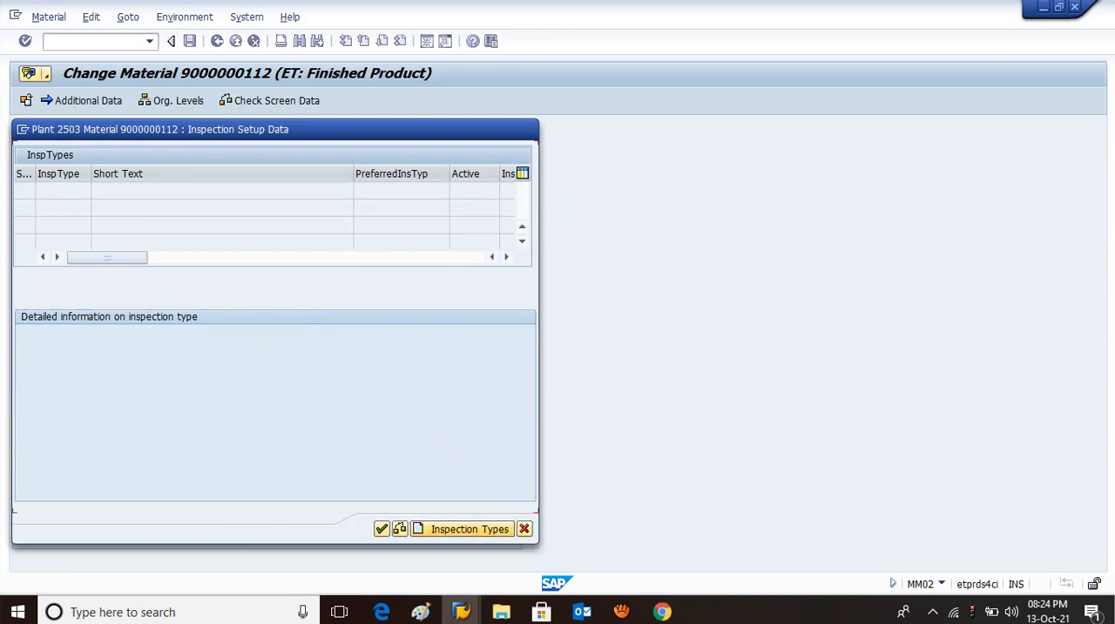
left_click(381, 529)
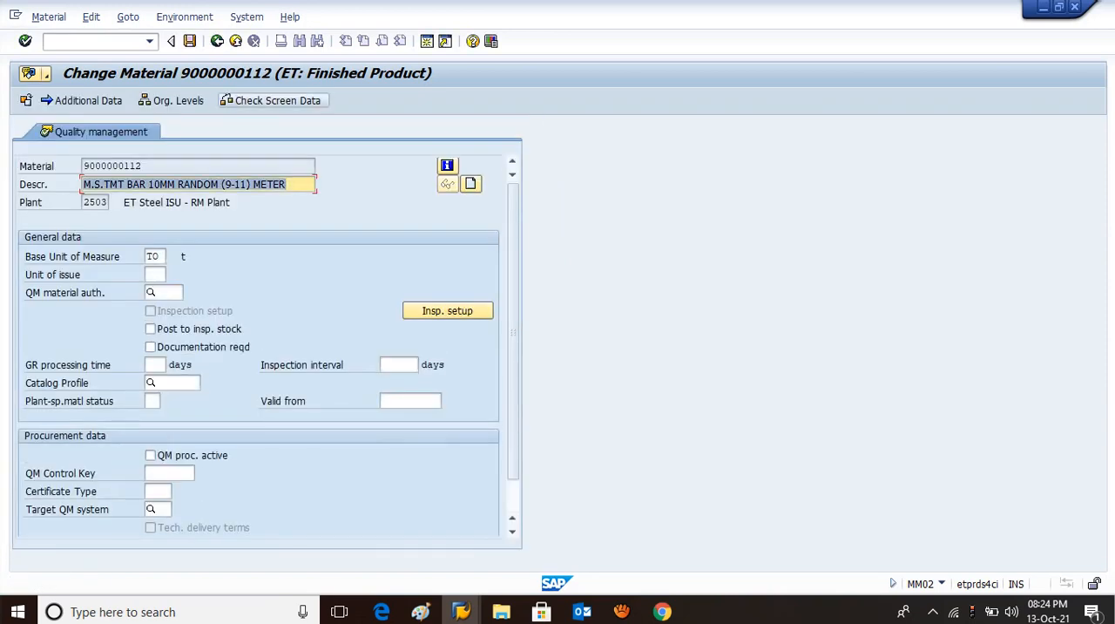
key("ctrl+s")
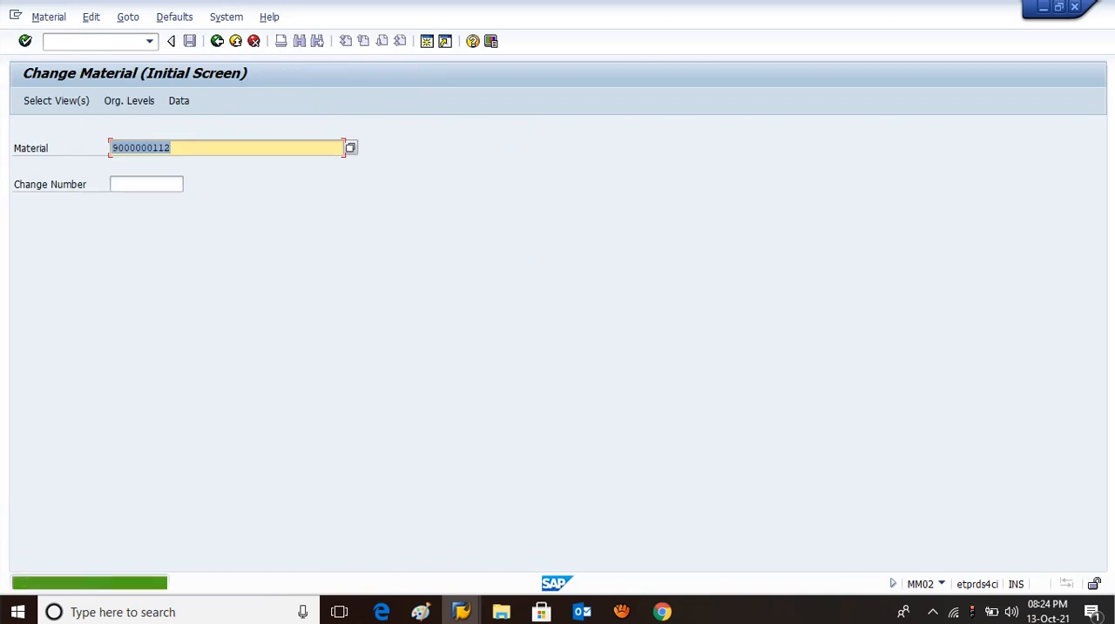
key("Return")
key("Return")
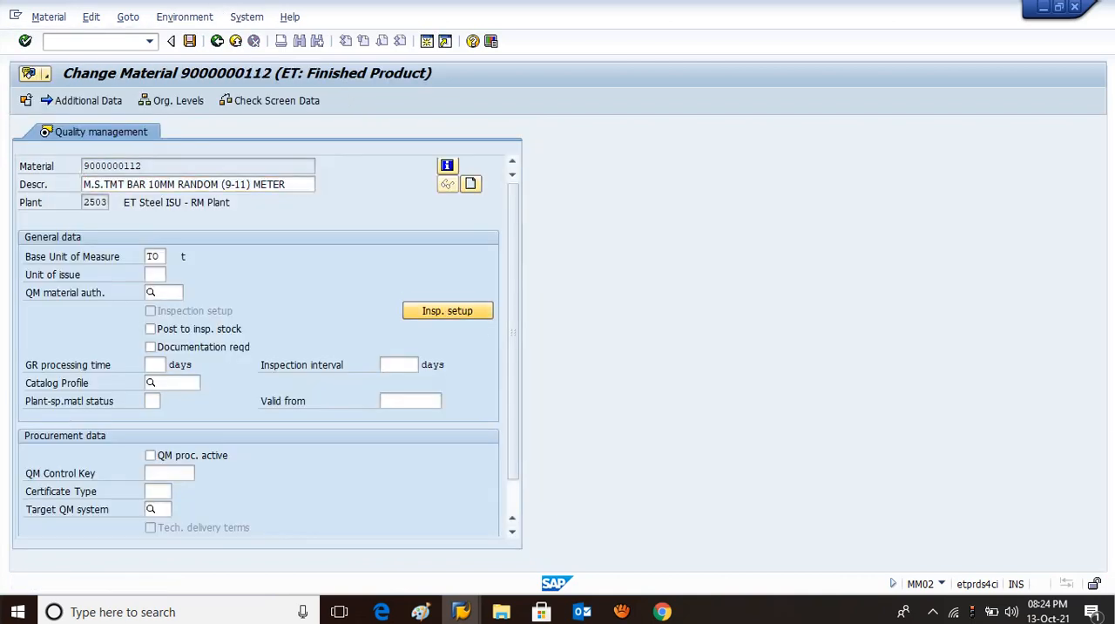
left_click(447, 311)
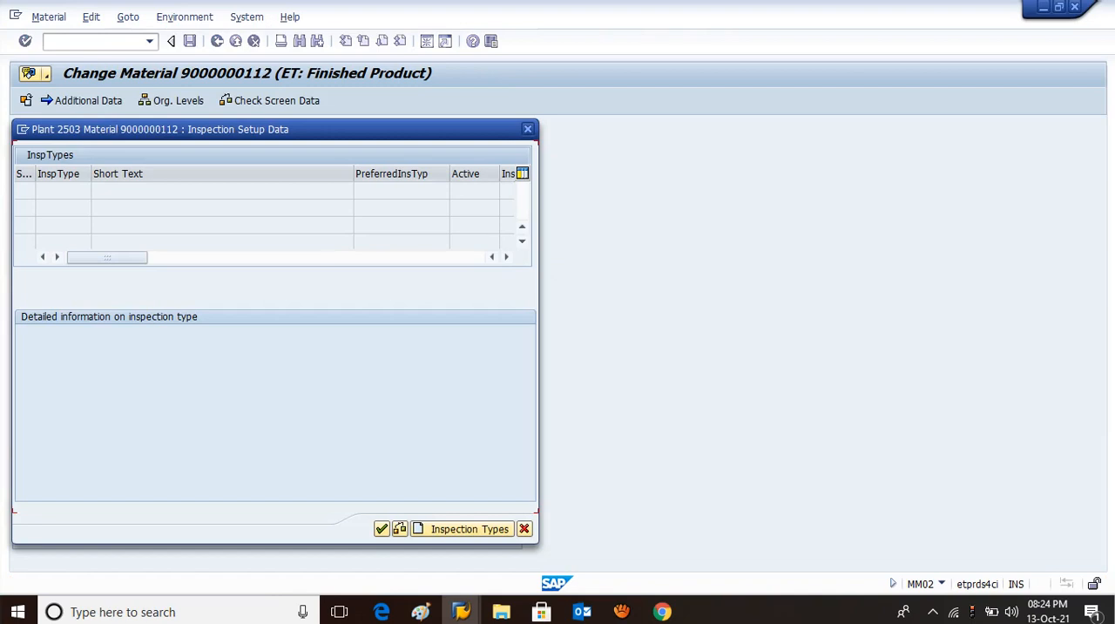
left_click(382, 529)
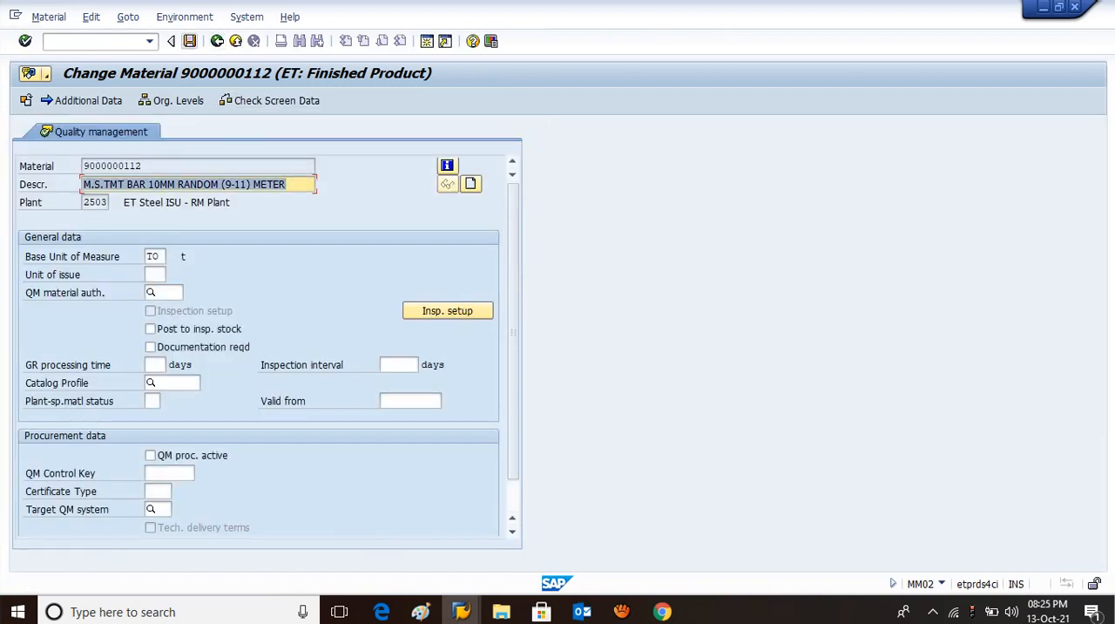
left_click(189, 41)
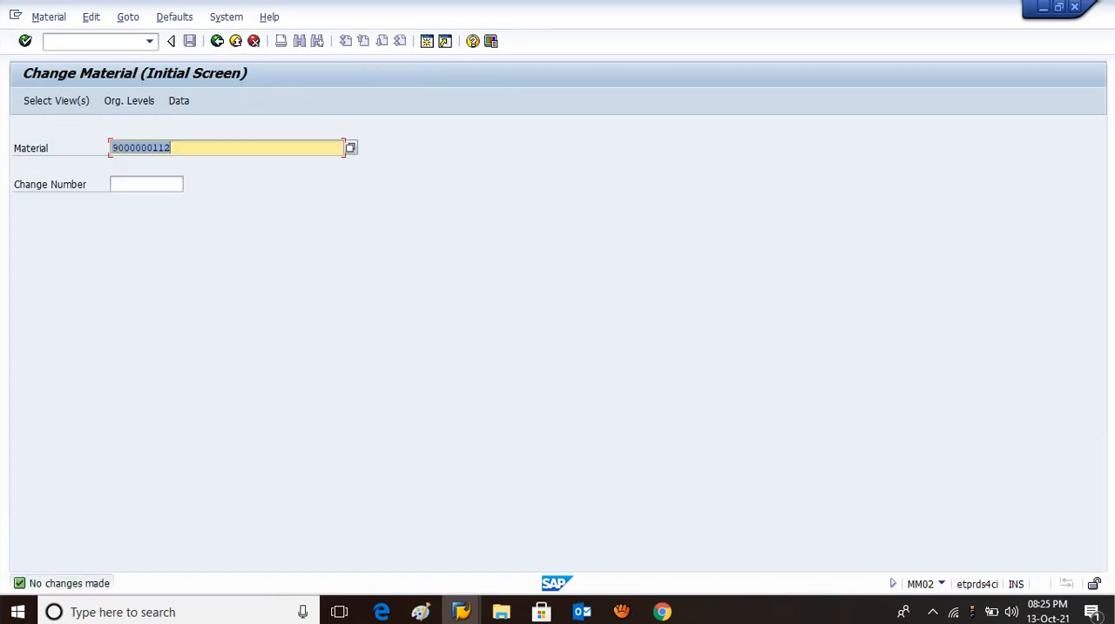